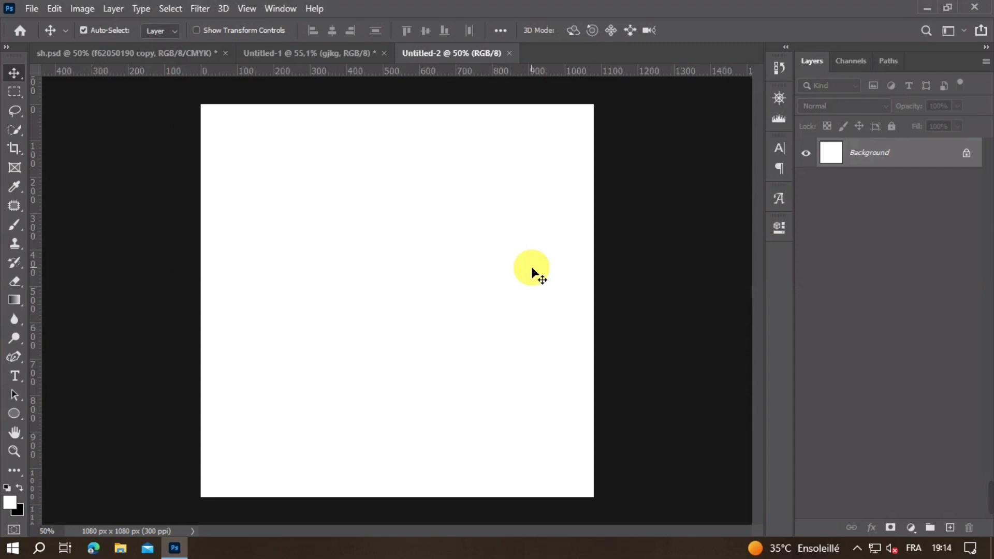
Step: Copy the Sky layer from Untitled-1 into Untitled-2 and align it with the upper part of the canvas
left_click(293, 52)
left_click(554, 138)
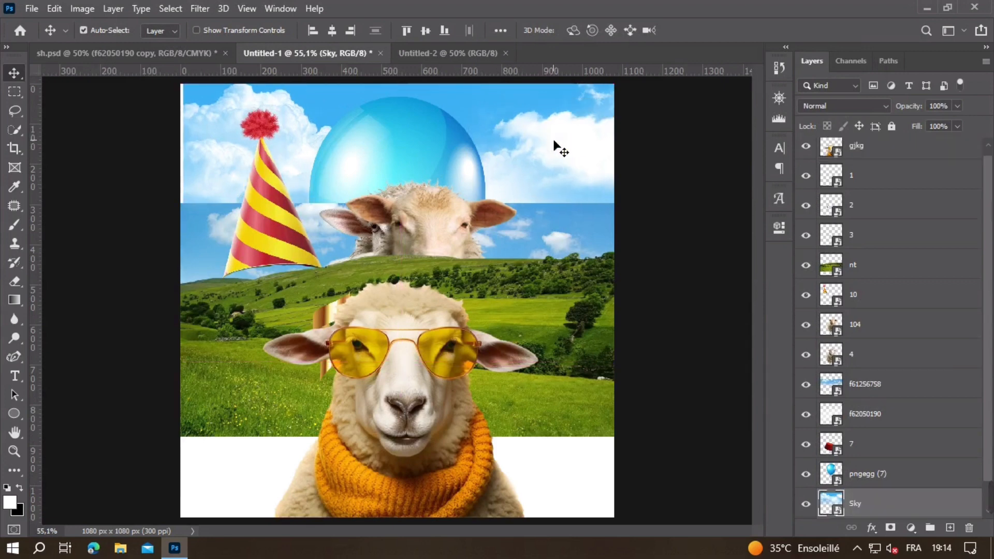
left_click_drag(547, 147, 493, 343)
left_click_drag(453, 315, 454, 241)
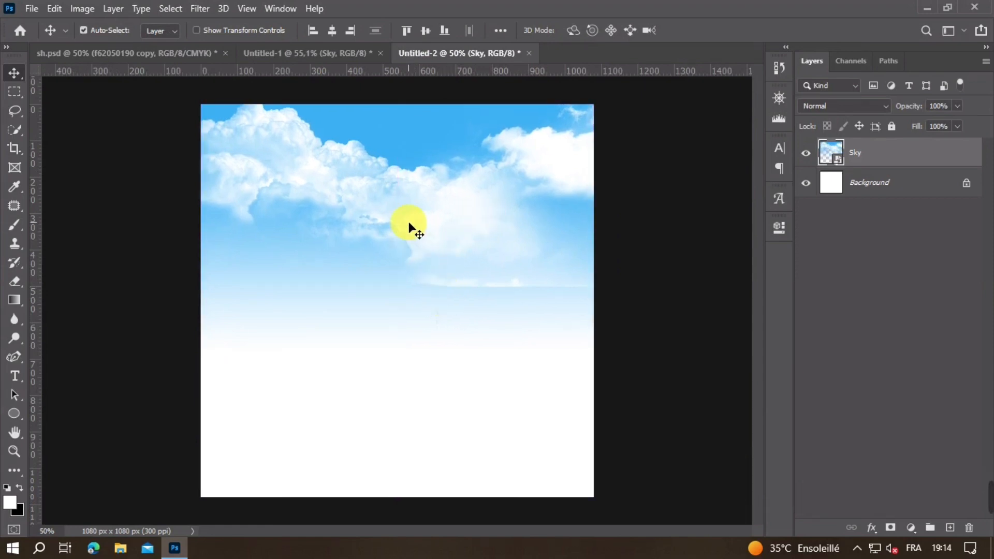
Step: Hide Sky in Untitled-1, copy the f61256758 layer into Untitled-2 and place it beneath the Sky layer, across the canvas middle
left_click(298, 54)
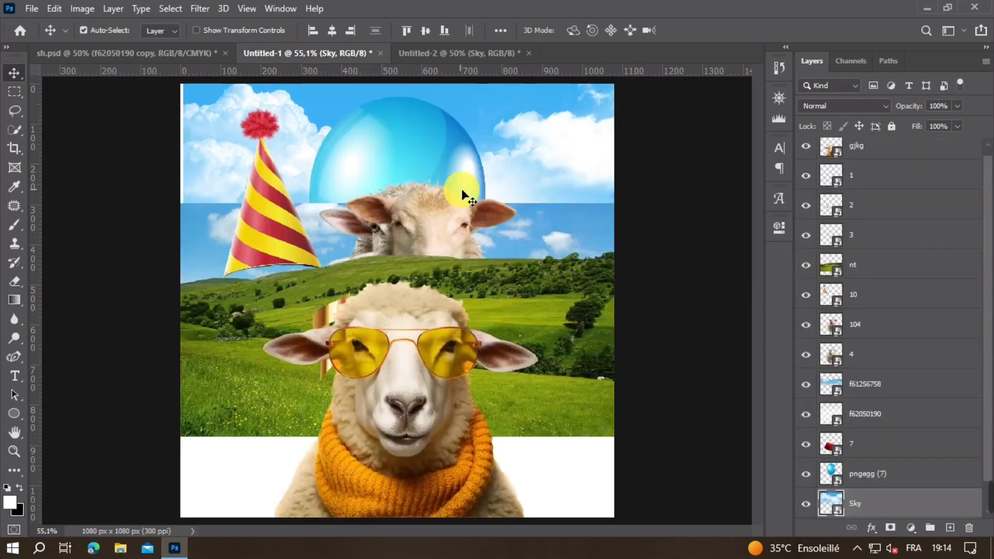
left_click(806, 503)
left_click(806, 384)
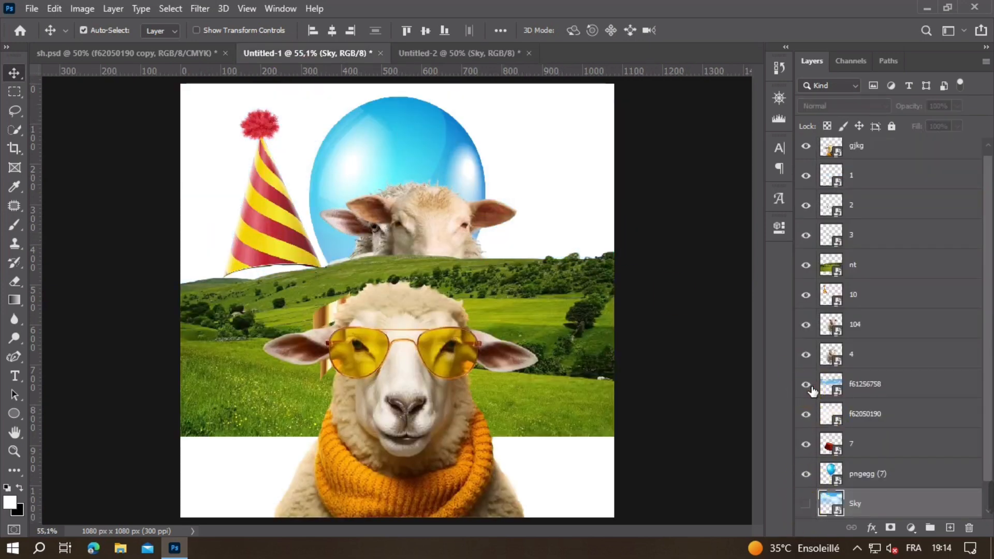
left_click(806, 384)
left_click(864, 385)
left_click_drag(647, 319, 462, 322)
left_click_drag(867, 170, 870, 207)
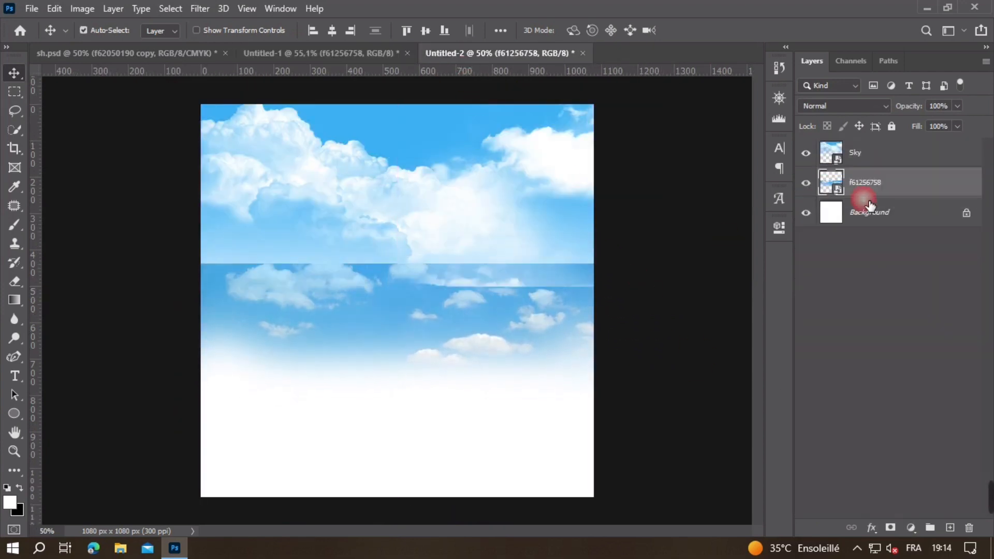
left_click_drag(448, 312, 411, 337)
left_click(400, 331)
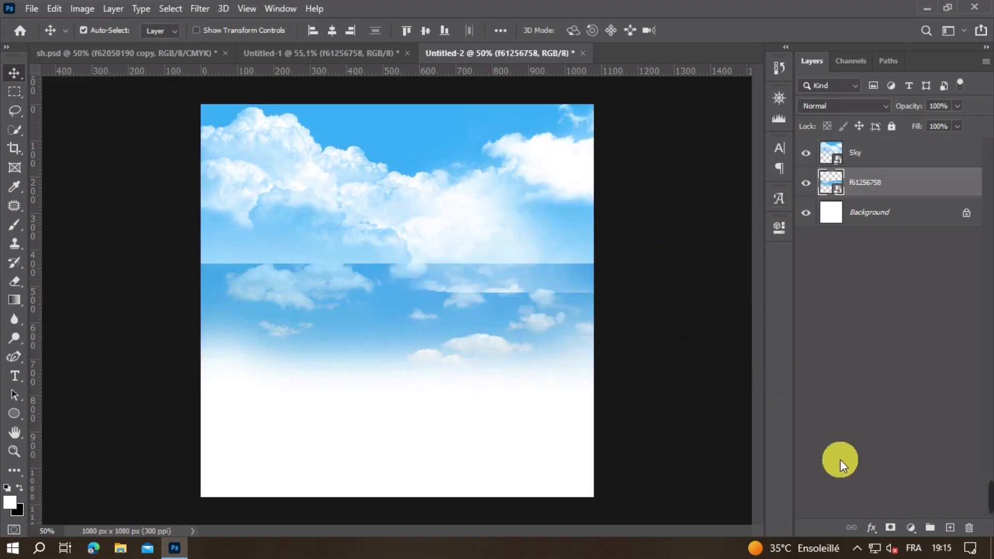
Step: Add a layer mask to f61256758 and paint it black with a large soft brush to fade its hard upper edge
left_click(891, 528)
left_click(8, 223)
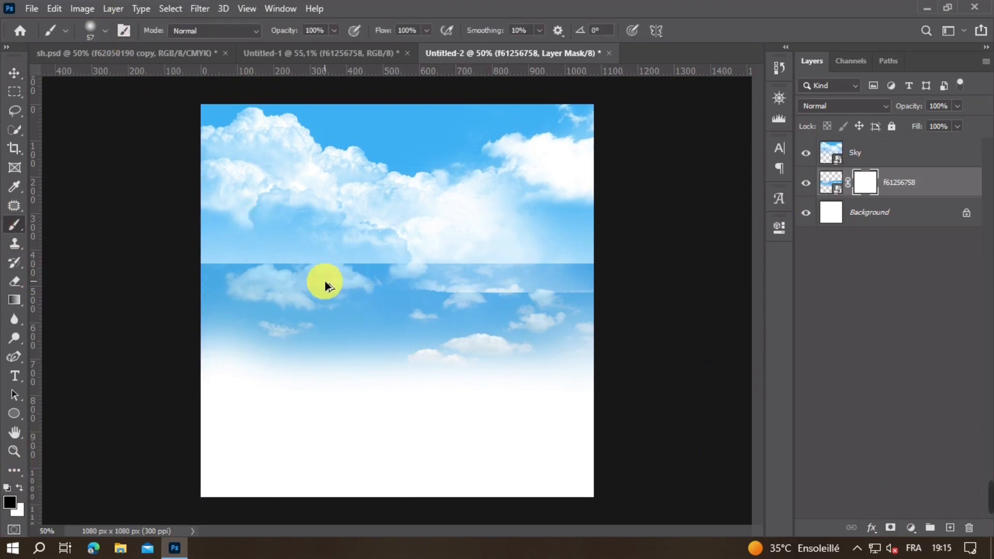
left_click_drag(324, 281, 411, 281)
left_click_drag(363, 230, 309, 259)
left_click(230, 232)
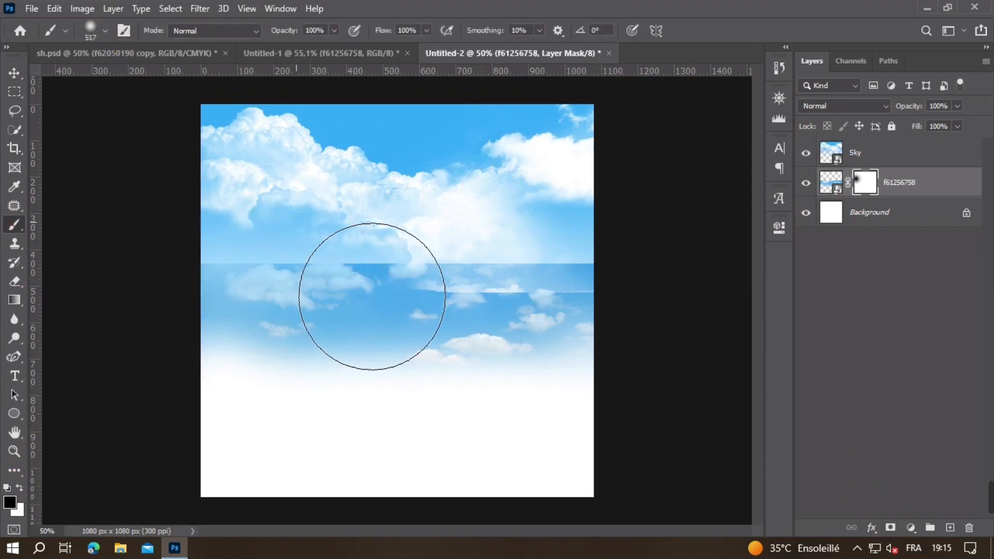
mouse_move(300, 222)
left_mouse_down()
mouse_move(212, 239)
mouse_move(399, 217)
mouse_move(557, 221)
mouse_move(589, 201)
left_mouse_up()
key("ctrl+z")
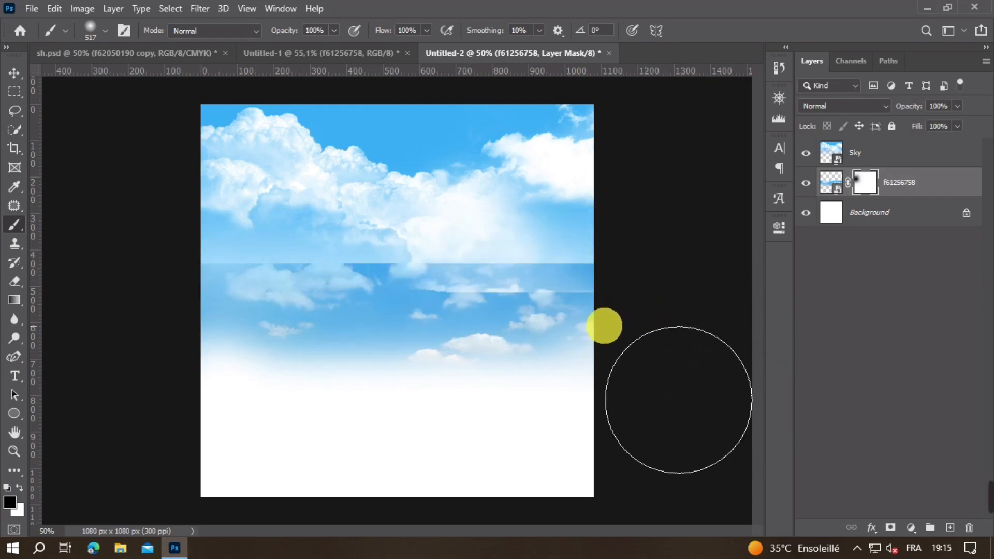
mouse_move(301, 259)
left_mouse_down()
mouse_move(408, 262)
mouse_move(335, 283)
mouse_move(499, 273)
mouse_move(499, 261)
mouse_move(535, 269)
mouse_move(568, 254)
mouse_move(648, 267)
left_mouse_up()
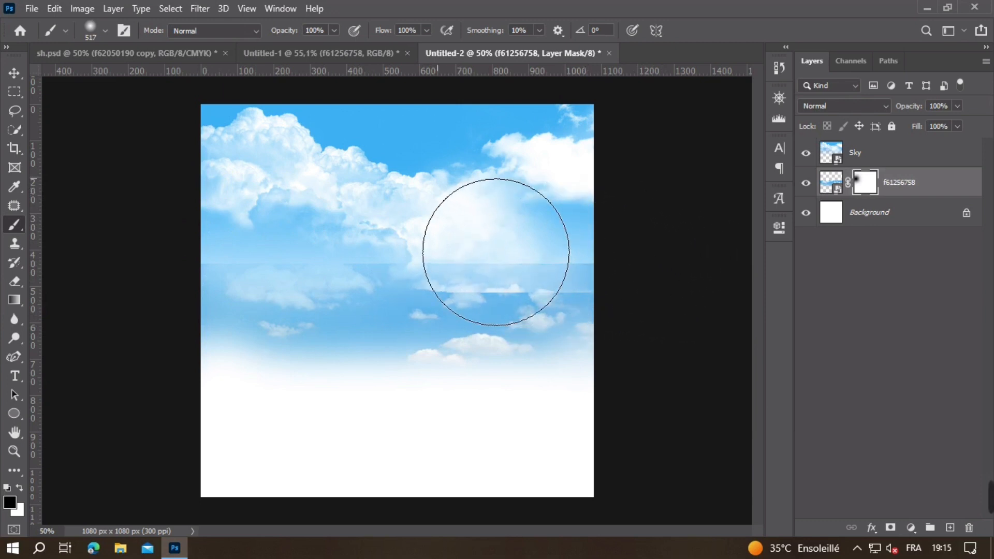
left_click_drag(492, 269, 460, 268)
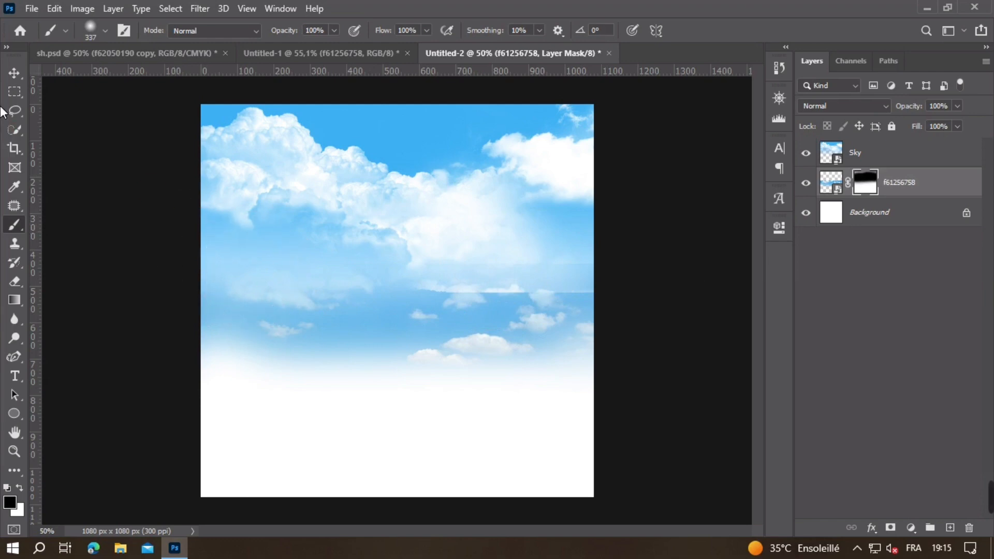
Step: Add a layer mask to the Sky layer and paint black with a 601 px soft brush over its lower right edge
left_click(15, 73)
left_click(518, 239)
key("x")
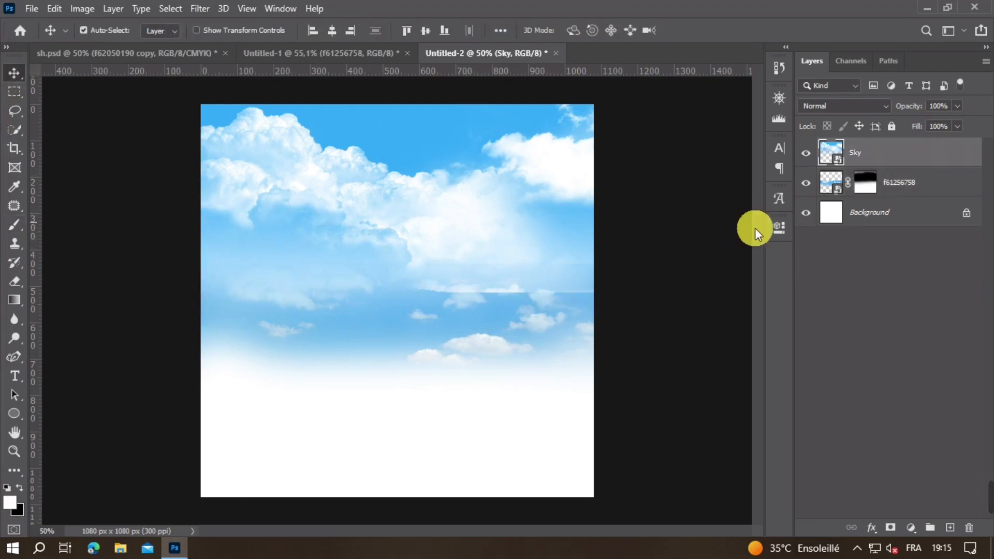
left_click(889, 525)
key("x")
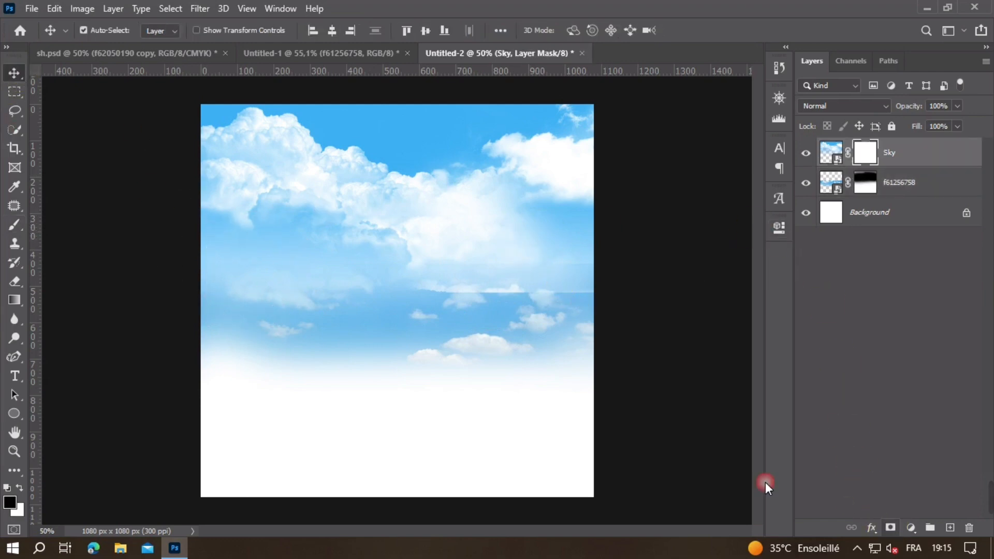
left_click(15, 223)
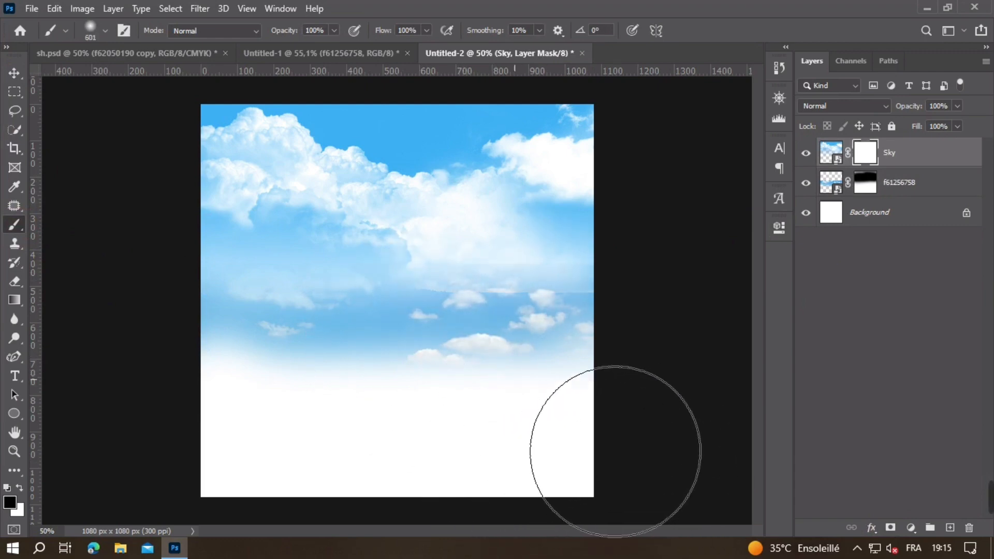
left_click_drag(539, 469, 409, 453)
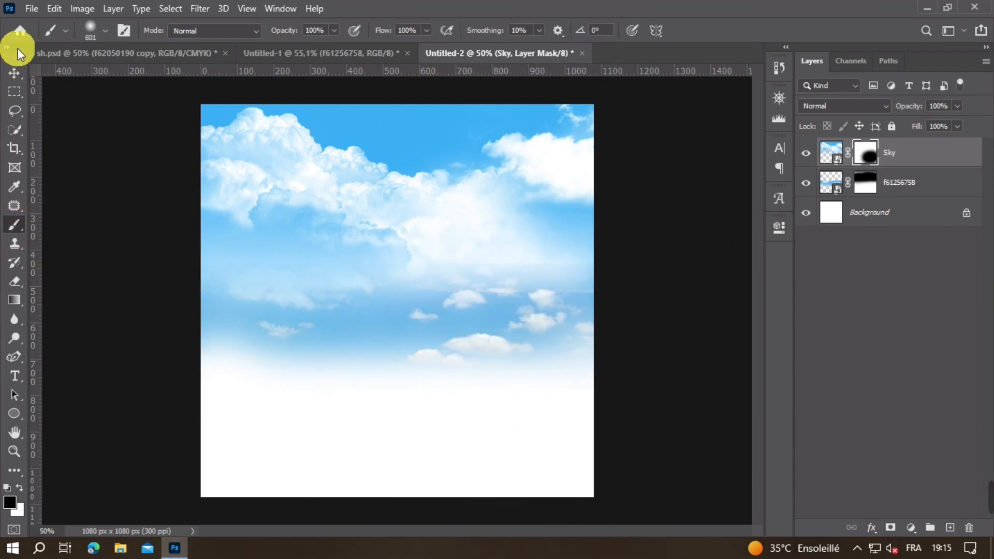
left_click(15, 73)
Step: Examine the blend between the two sky layers up close and with f61256758 briefly hidden
scroll(409, 294, "down", 5)
scroll(418, 312, "up", 5)
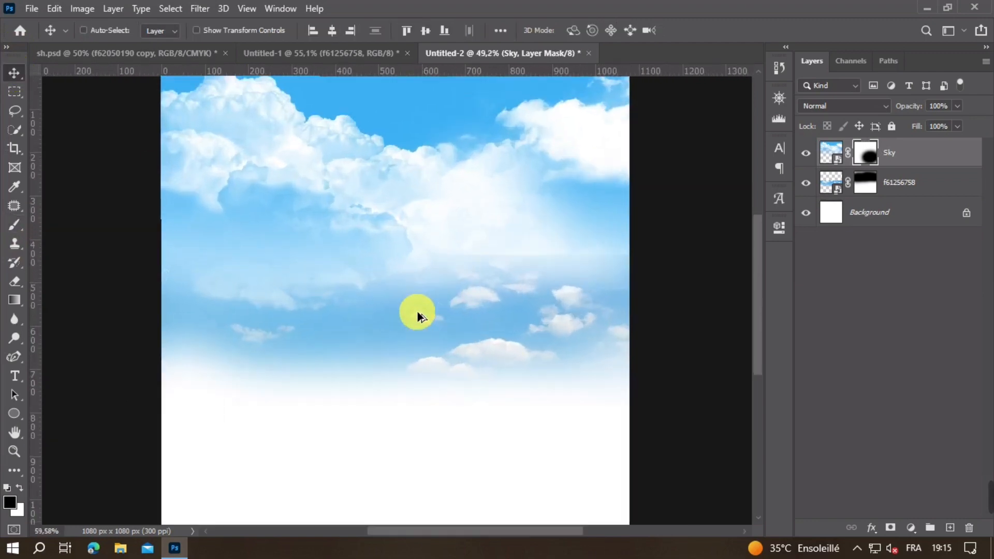
scroll(417, 312, "up", 1)
left_click_drag(571, 202, 529, 206)
scroll(556, 253, "down", 4)
left_click(533, 321)
left_click(810, 185)
left_click(809, 185)
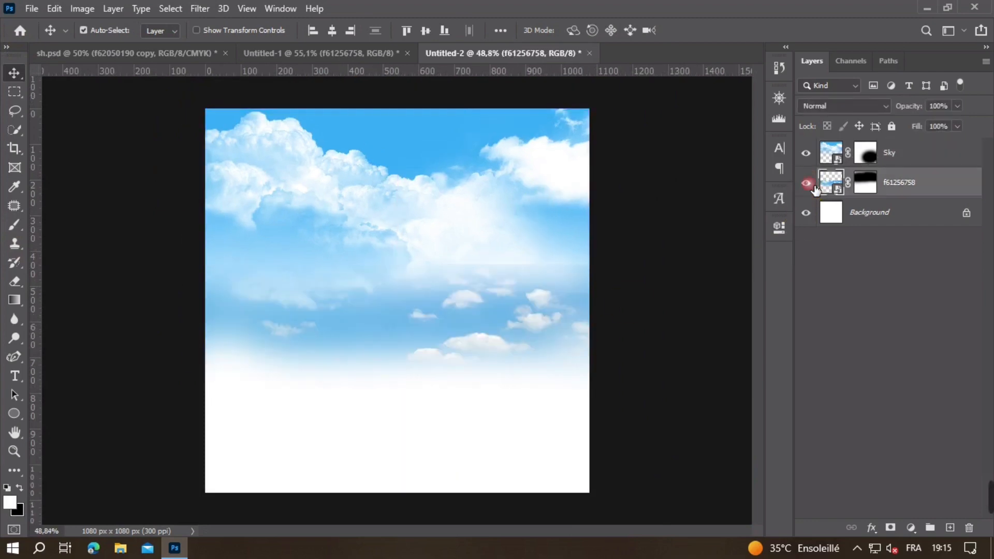
Step: Paint more black on the f61256758 layer mask around the clouds on the right side to soften the sky transition
left_click(865, 183)
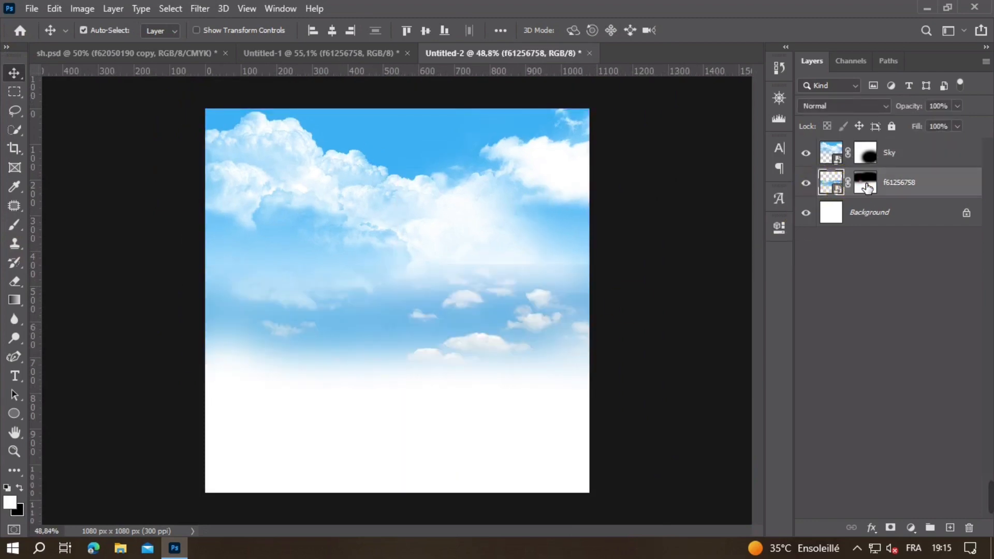
left_click(13, 222)
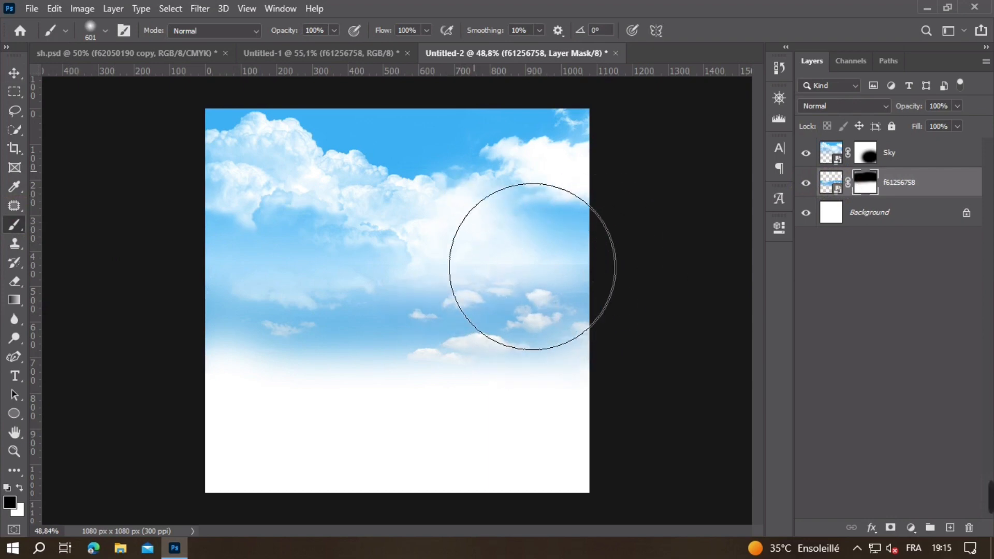
left_click_drag(512, 281, 482, 281)
scroll(487, 287, "down", 5)
scroll(436, 302, "up", 4)
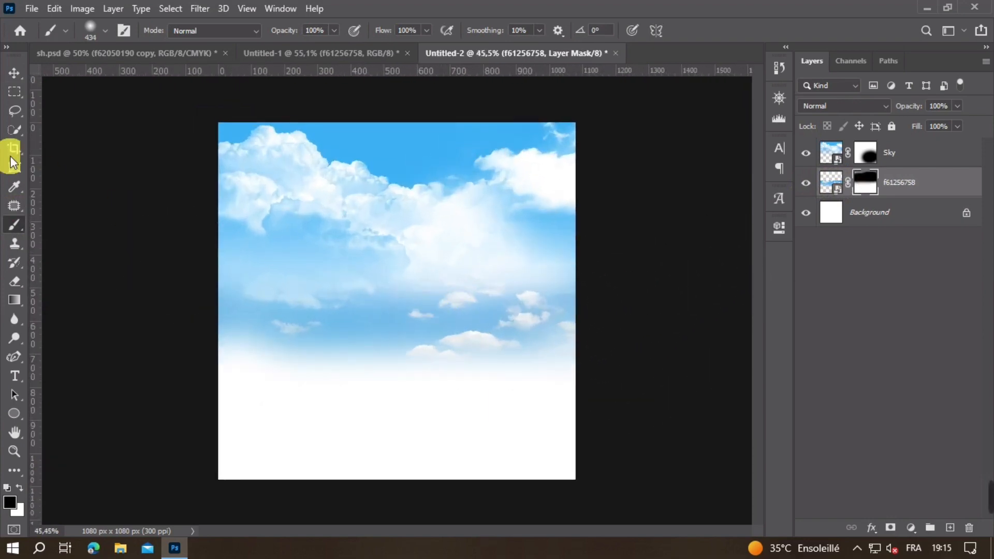
left_click(14, 72)
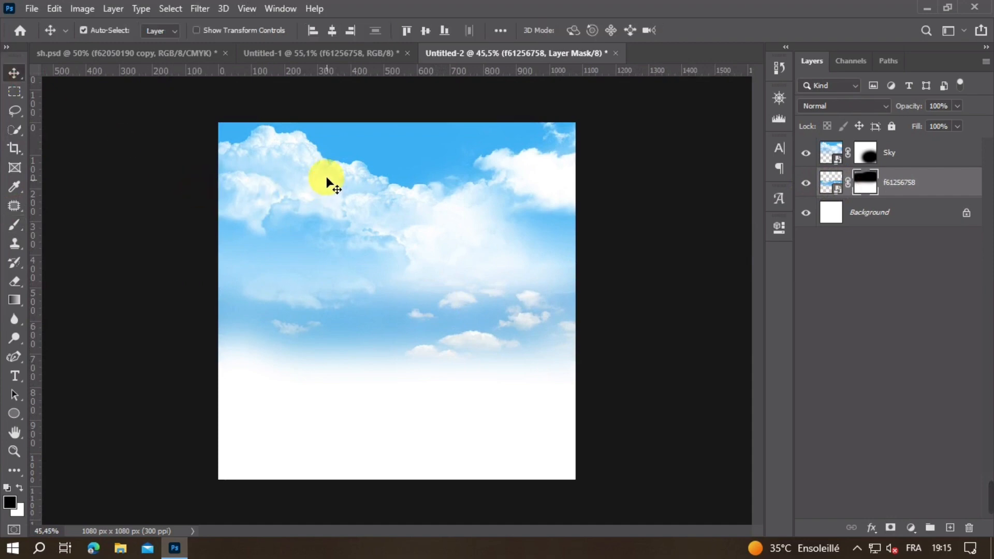
Step: Copy the nt green hills layer from Untitled-1 into Untitled-2, resting on the lower edge of the canvas
left_click(293, 53)
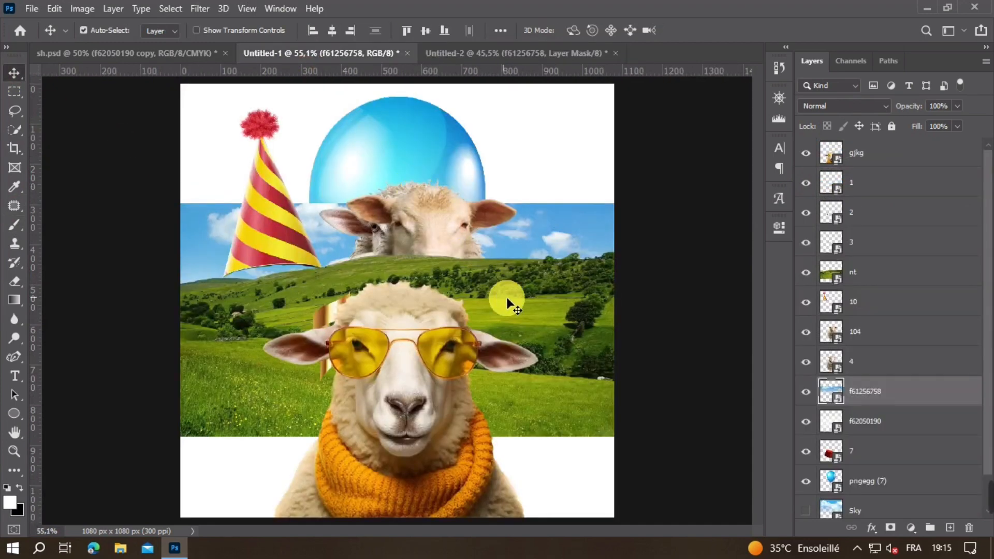
left_click_drag(535, 303, 542, 296)
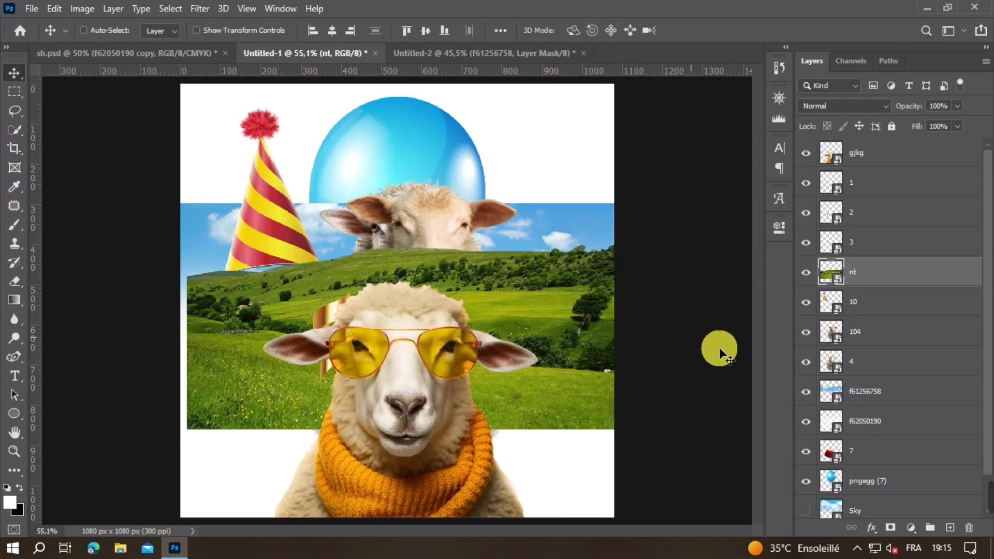
left_click_drag(383, 102, 460, 446)
Step: Enlarge the nt hills layer slightly upward and move it above the Sky layer in the stack
key("ctrl+t")
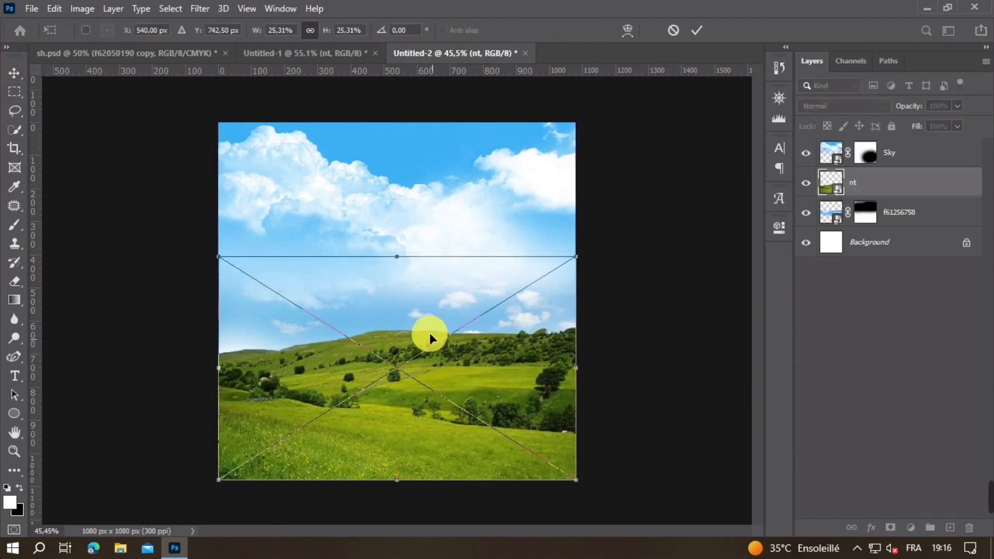
left_click_drag(399, 264, 400, 244)
double_click(421, 271)
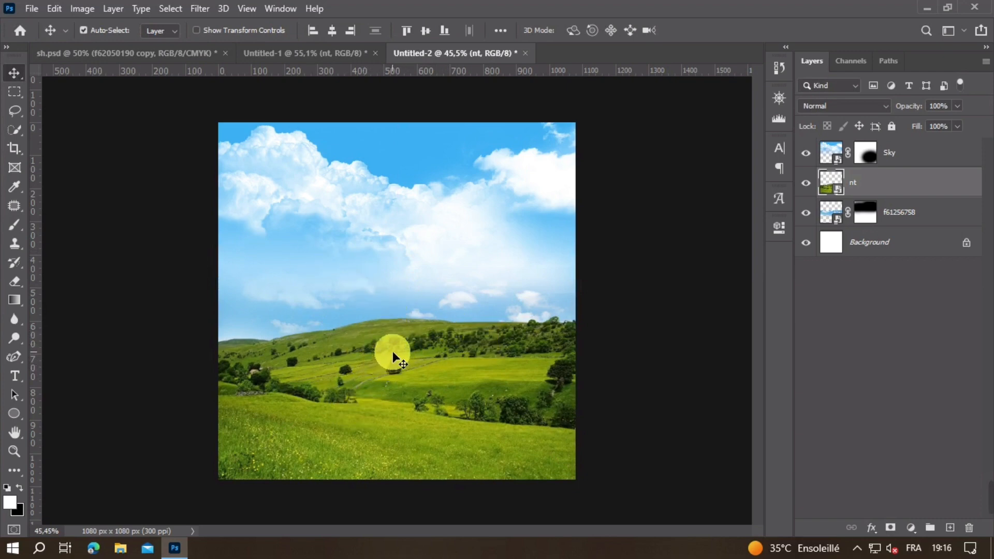
left_click_drag(884, 179, 896, 145)
left_click(743, 252)
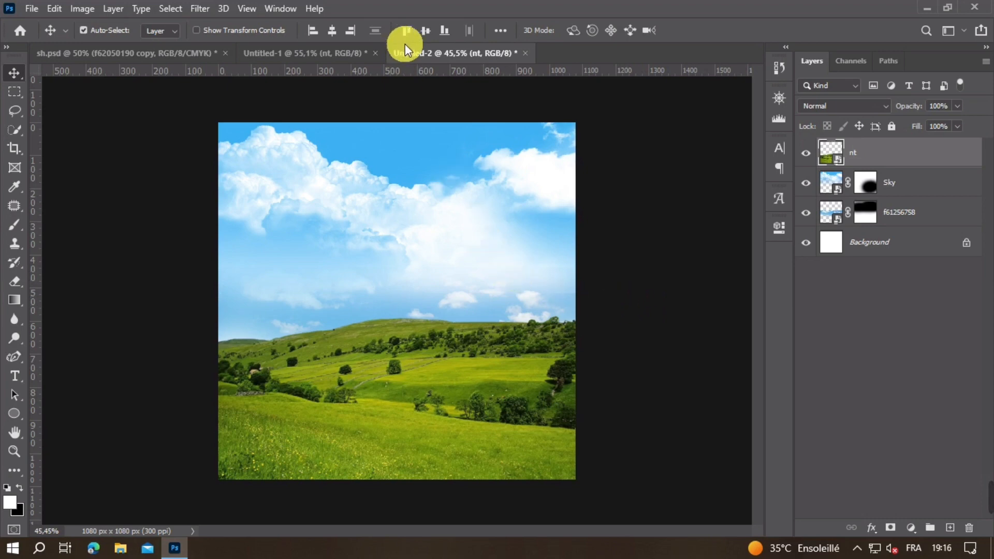
Step: Hide nt in Untitled-1 and copy the f62050190 haze layer into Untitled-2, covering the hills across the full canvas width
left_click(267, 55)
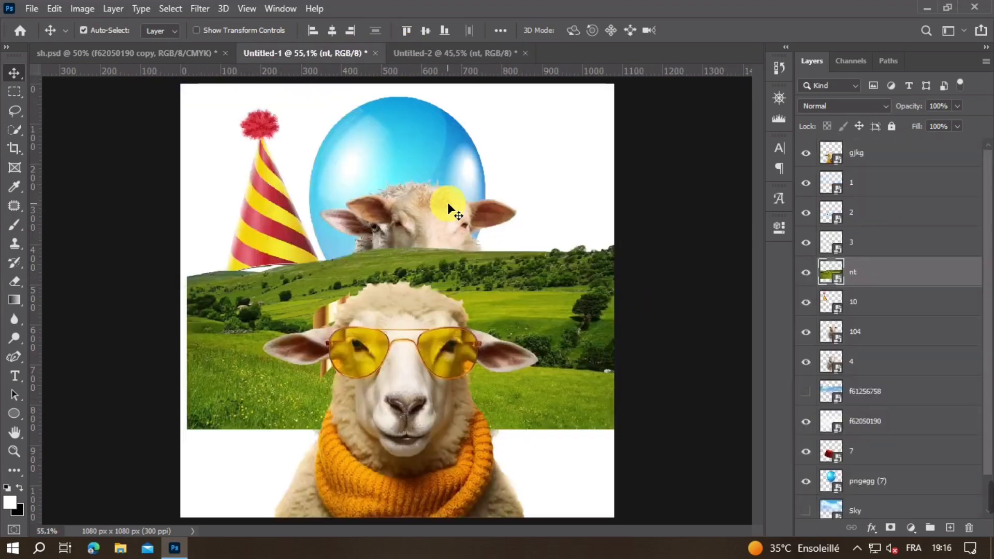
left_click(883, 311)
left_click(807, 274)
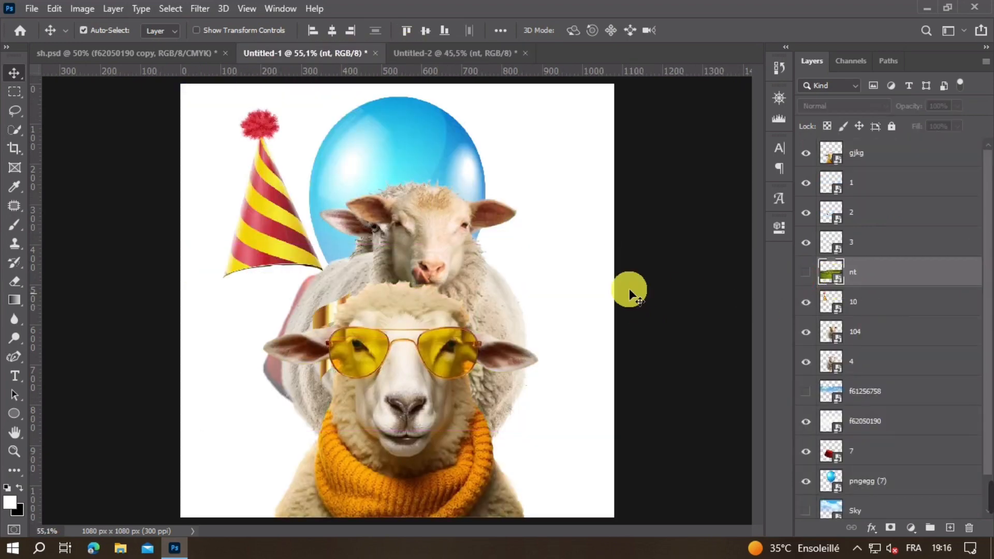
scroll(844, 408, "down", 2)
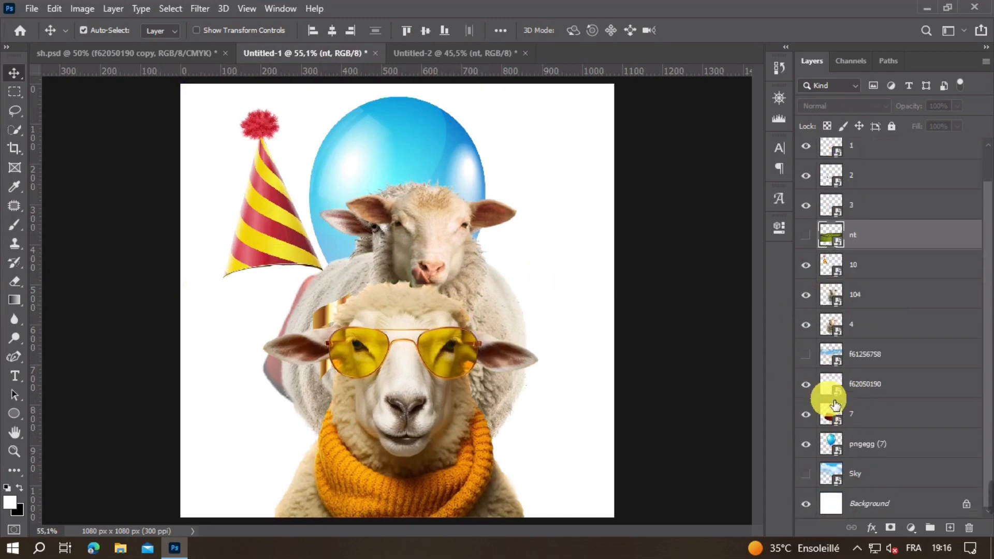
left_click(808, 385)
left_click(808, 385)
left_click(837, 391)
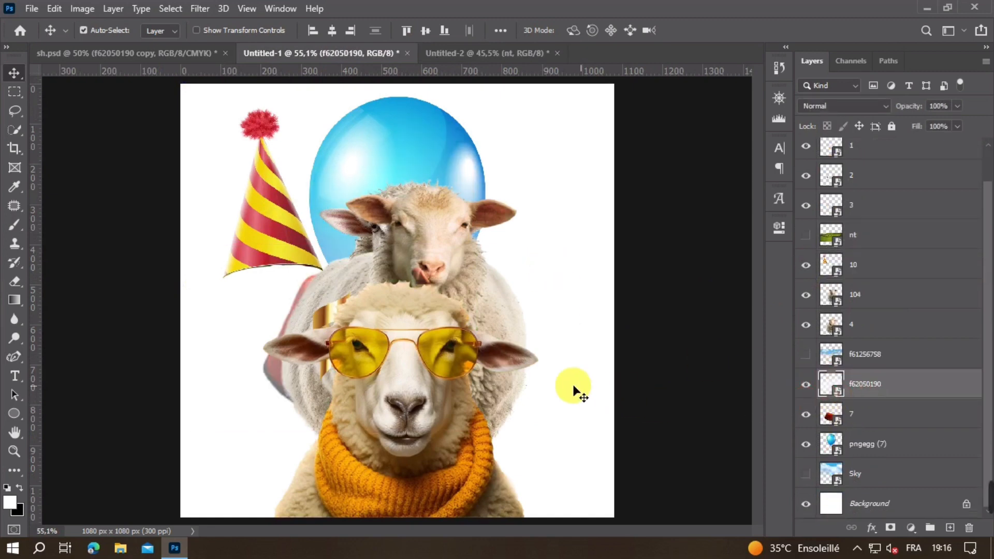
left_click_drag(458, 59, 443, 360)
key("ctrl+t")
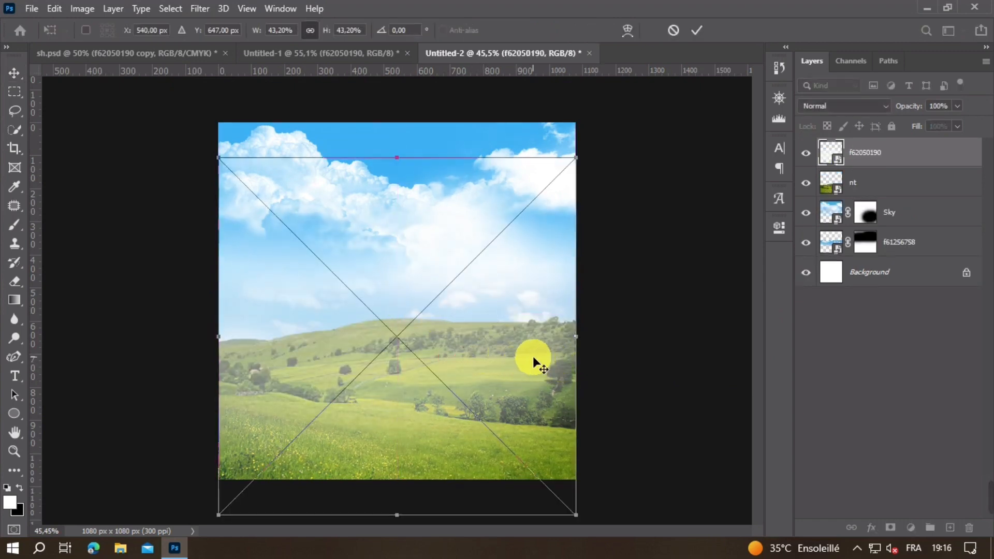
key("Return")
Step: Duplicate the f62050190 haze layer twice and shift all three haze layers down over the hills
key("ctrl+j")
key("ctrl+j")
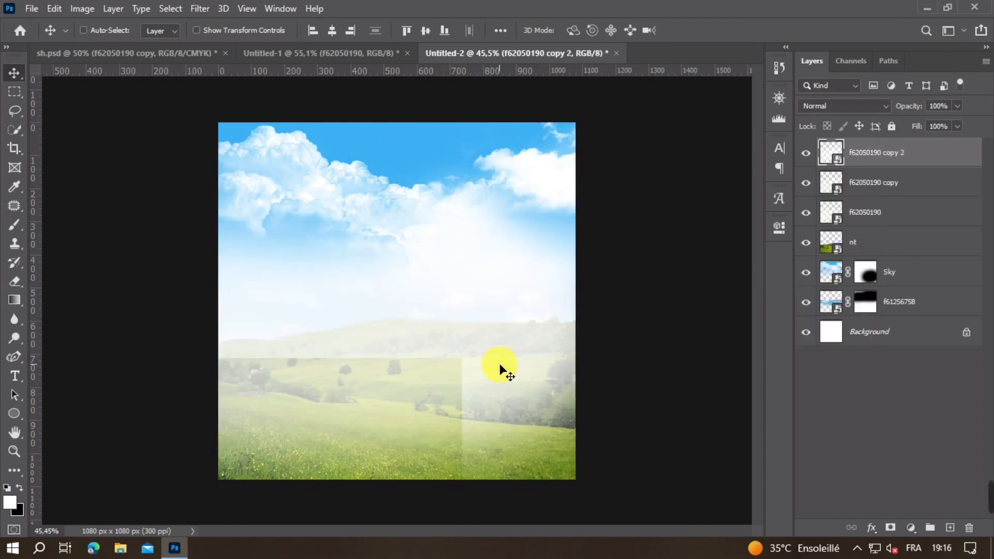
left_click(876, 213, "shift")
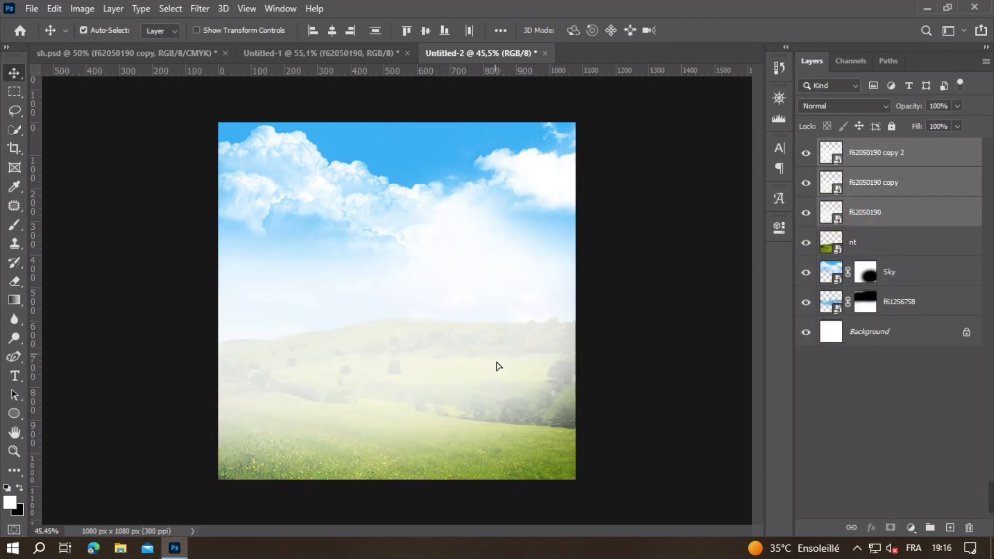
left_click_drag(498, 367, 508, 389)
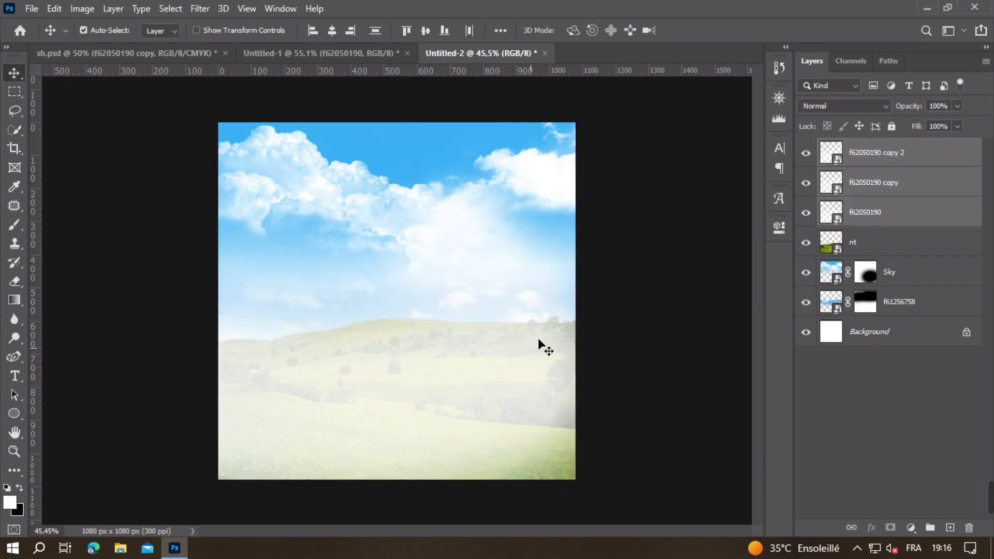
Step: Widen the three selected f62050190 haze layers slightly past the canvas edges so they cover the hills
key("ctrl+t")
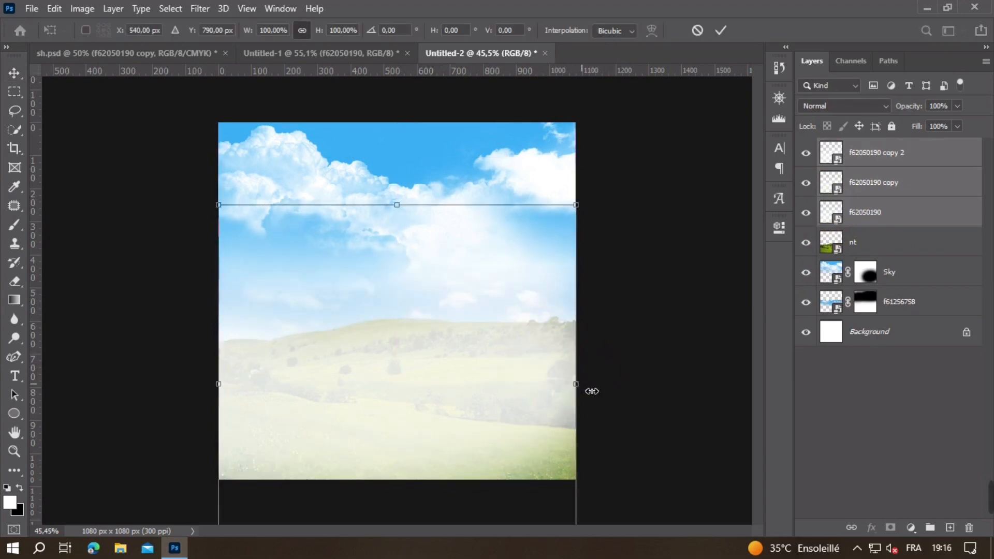
left_click_drag(577, 384, 590, 386)
key("Return")
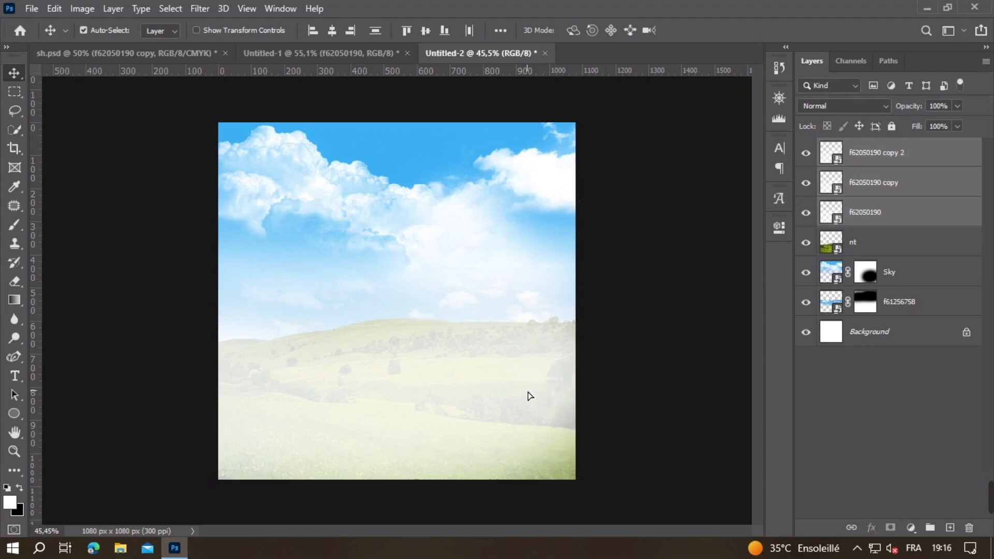
left_click_drag(530, 396, 492, 331)
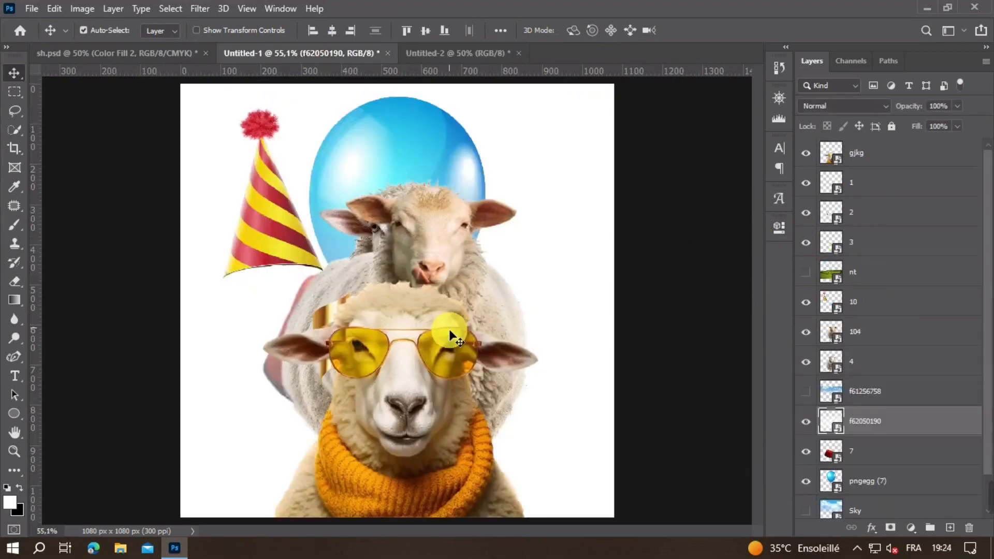
Step: Copy the gjkg sheep with yellow sunglasses from Untitled-1 into Untitled-2 and resize it at the lower centre of the canvas
left_click(429, 383)
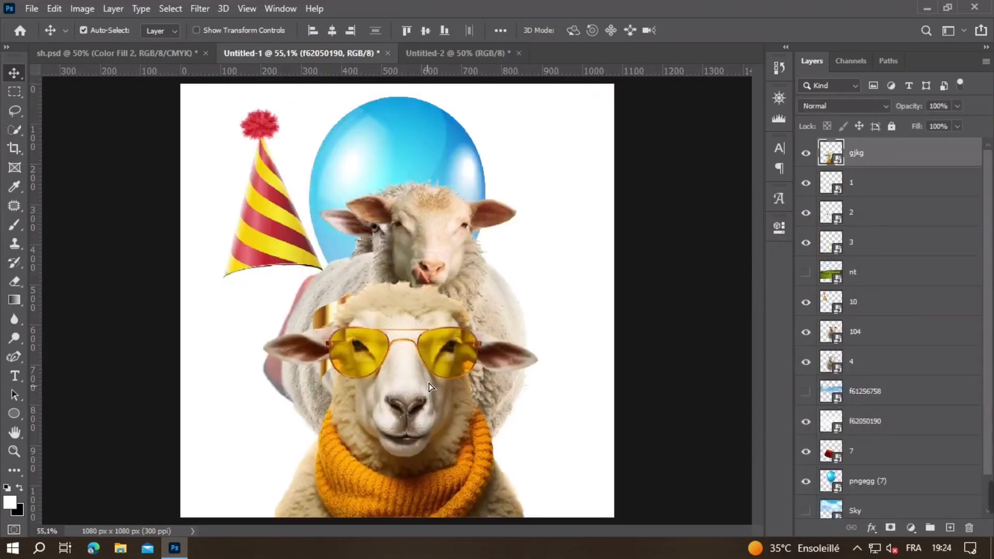
left_click_drag(429, 383, 440, 362)
left_click_drag(450, 254, 402, 391)
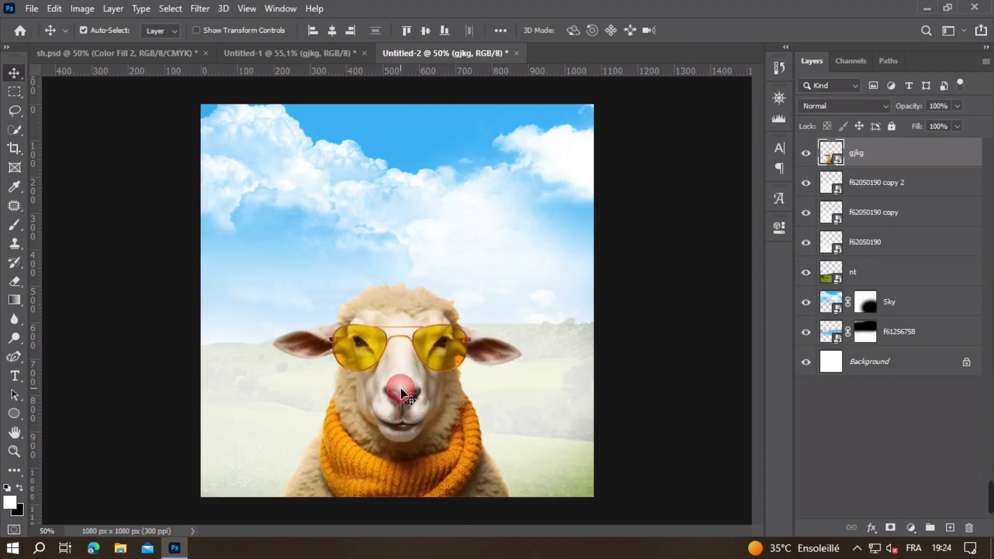
key("ctrl+t")
left_click_drag(408, 284, 402, 265)
left_click(436, 309)
left_click(527, 353)
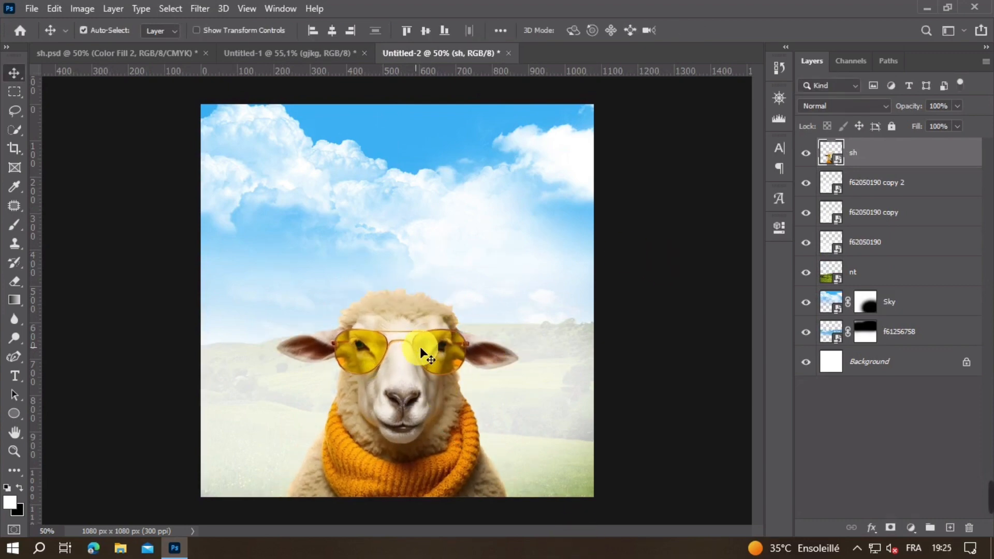
Step: Add a new layer above f62050190 copy 2 and dab soft white behind the sheep with a 630 px brush
left_click(929, 189)
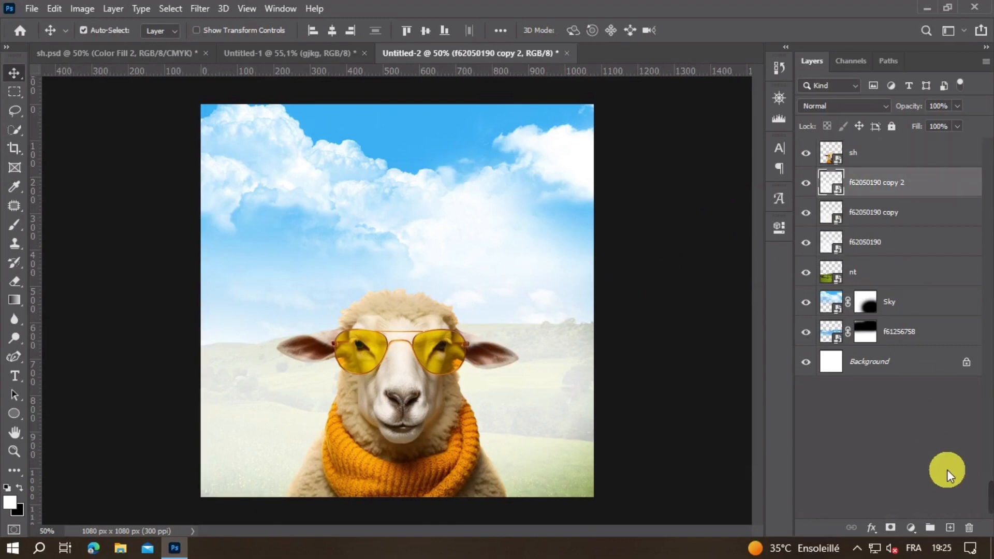
left_click(950, 528)
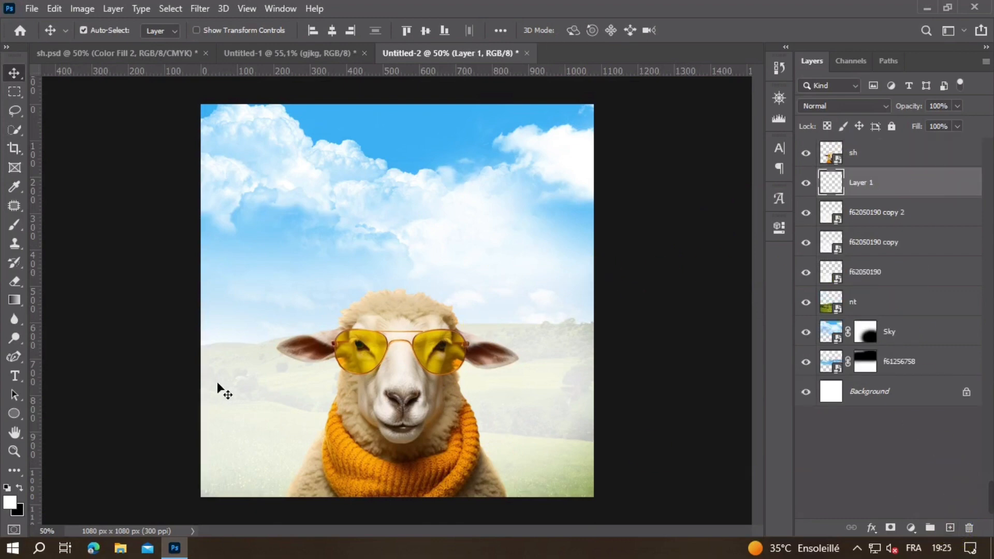
left_click(14, 226)
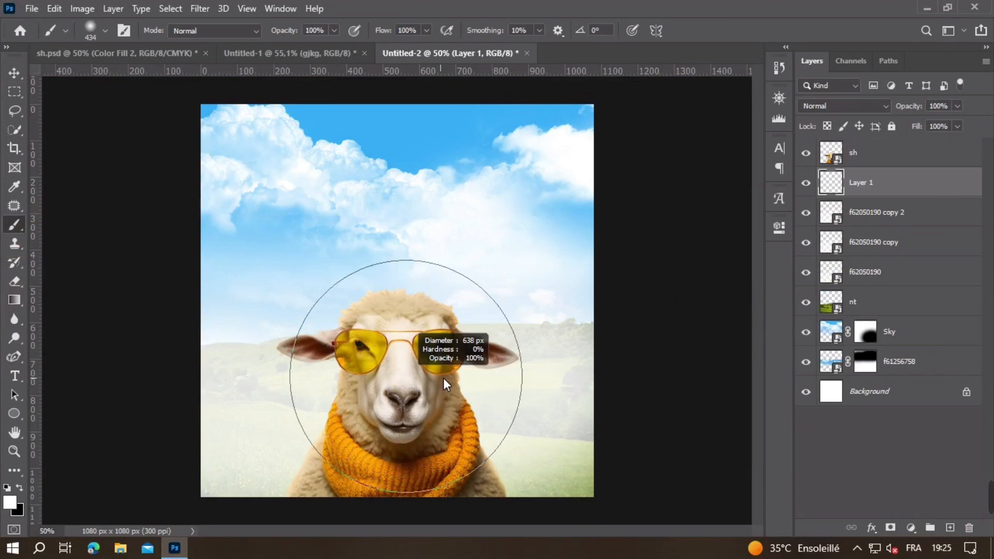
left_click(401, 375)
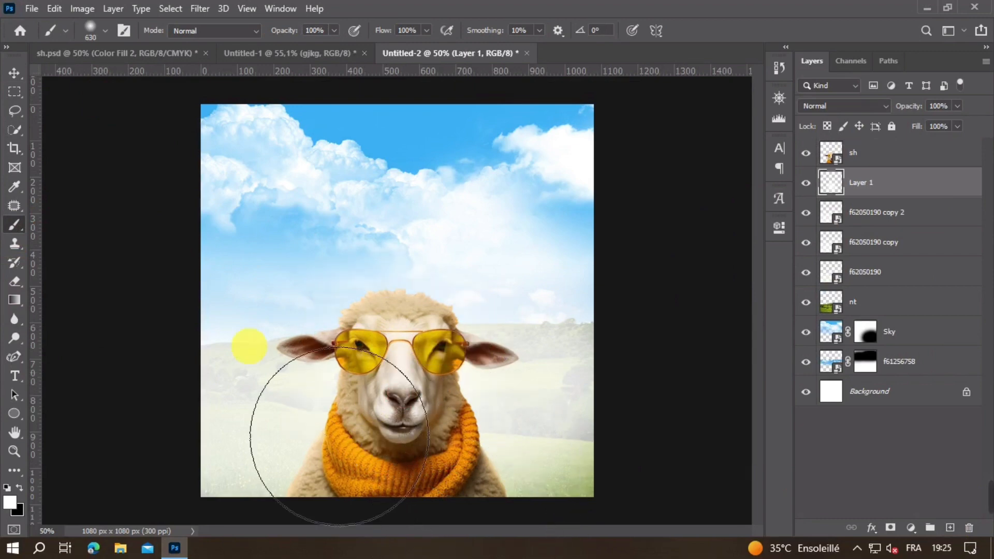
left_click(18, 77)
scroll(532, 377, "down", 2)
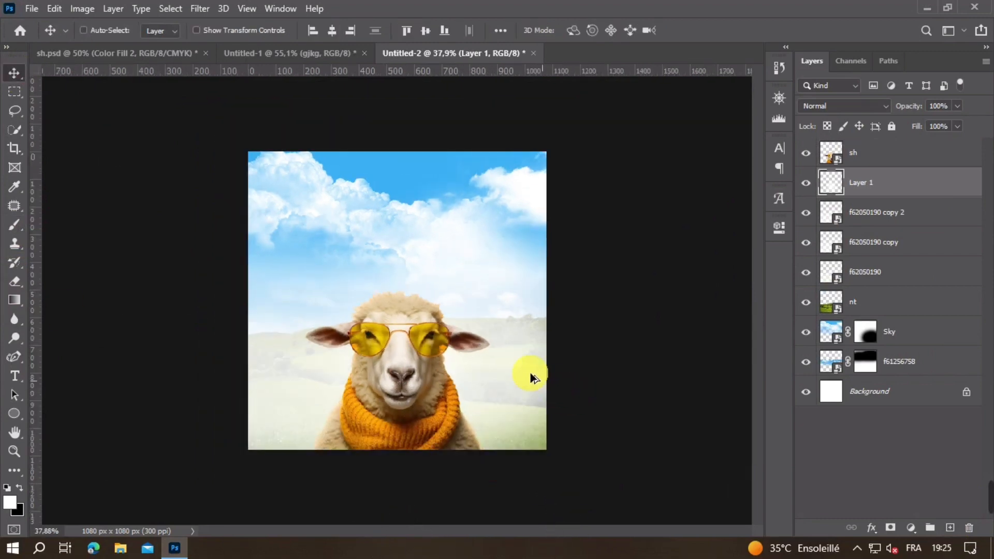
scroll(502, 349, "up", 3)
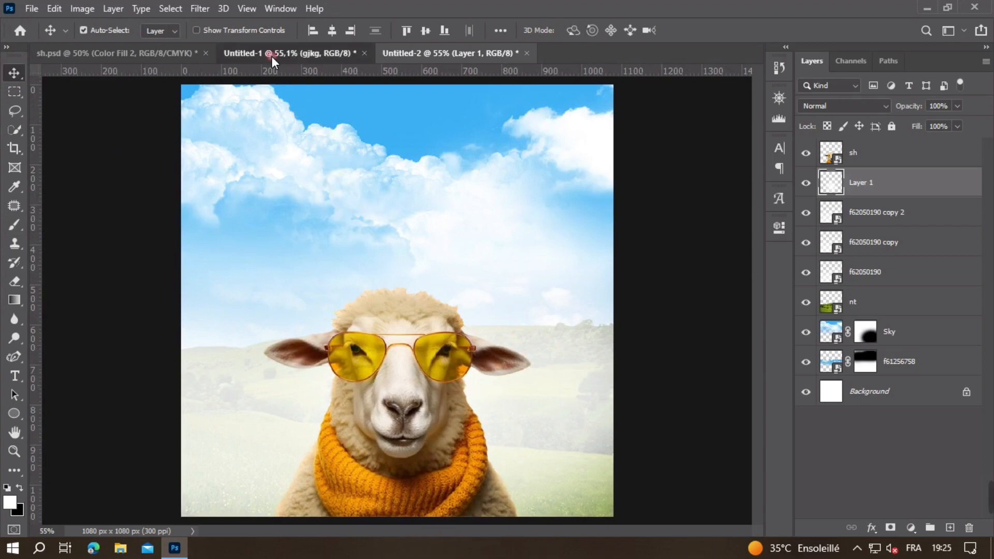
Step: In Untitled-1, move the front small sheep aside and copy the layer 4 sheep into Untitled-2
left_click(271, 55)
left_click_drag(452, 271, 524, 301)
left_click(392, 239)
left_click_drag(391, 237, 417, 347)
left_click_drag(389, 204, 346, 321)
Step: Scale the layer 4 sheep down to 4.44% and place it behind the main sheep's left shoulder
key("ctrl+t")
left_click_drag(370, 206, 418, 375)
left_click_drag(521, 440, 513, 412)
left_click_drag(376, 431, 332, 434)
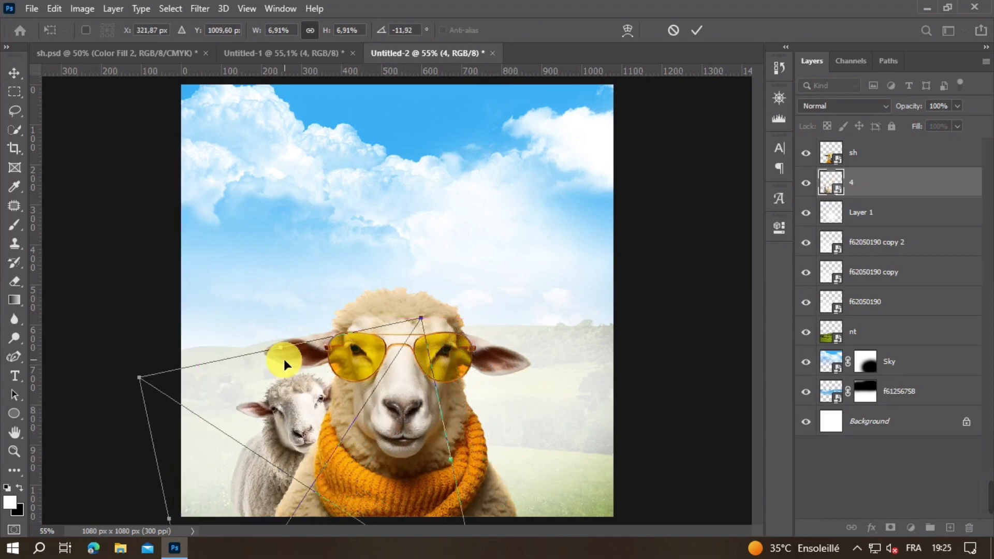
left_click_drag(284, 355, 303, 431)
left_click_drag(333, 478, 305, 419)
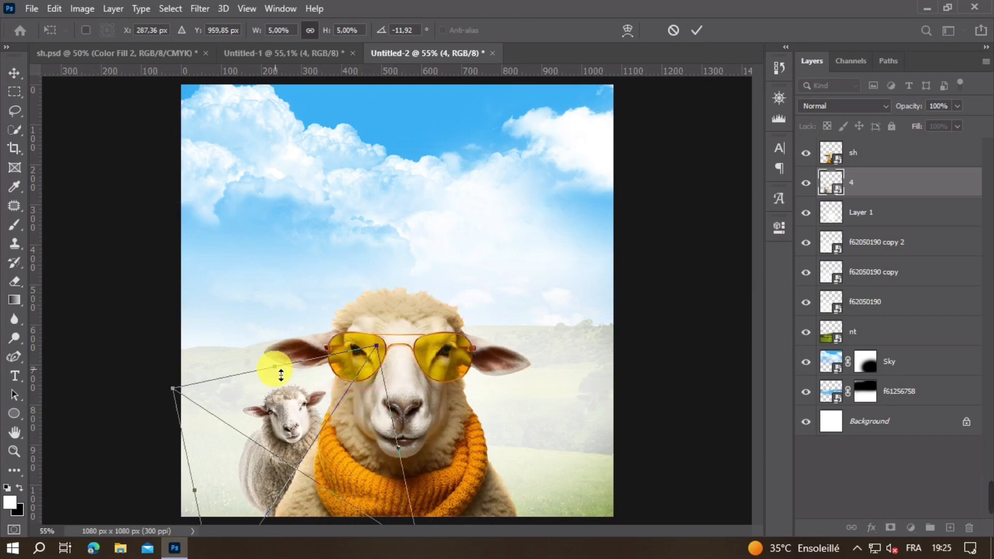
left_click_drag(275, 370, 285, 391)
left_click_drag(293, 453, 292, 436)
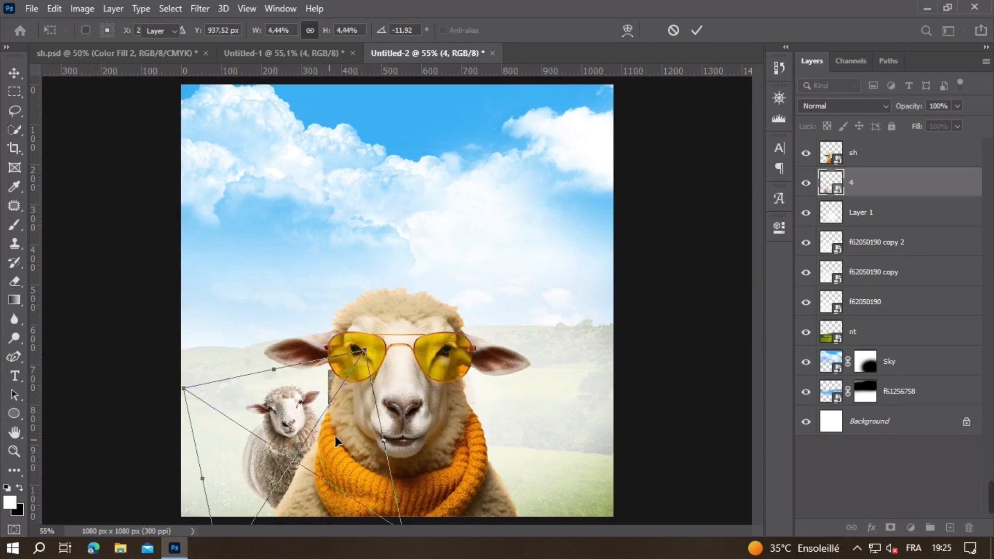
key("Return")
Step: Copy the layer 104 sheep from Untitled-1 into Untitled-2, shrink it and place it behind the main sheep's right shoulder
left_click(290, 53)
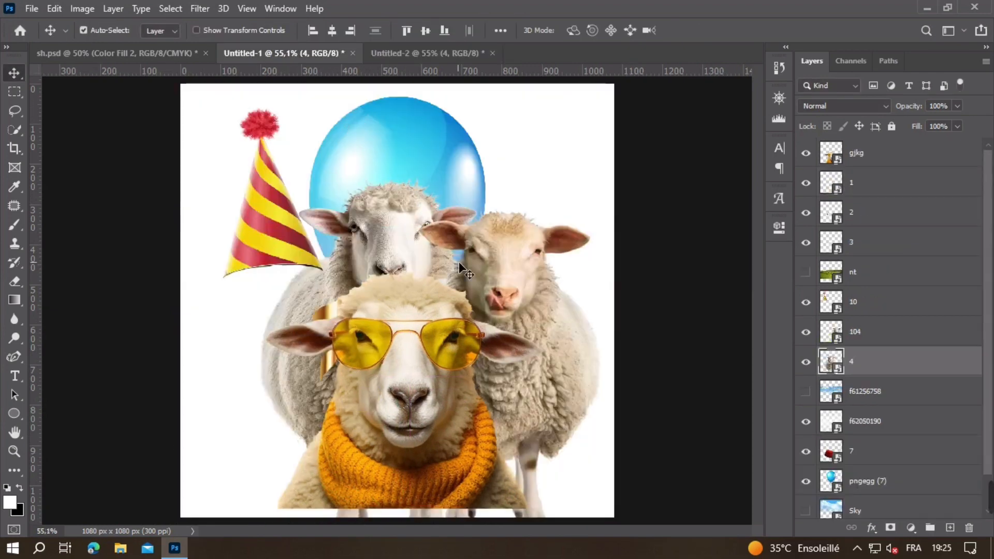
left_click_drag(497, 285, 452, 294)
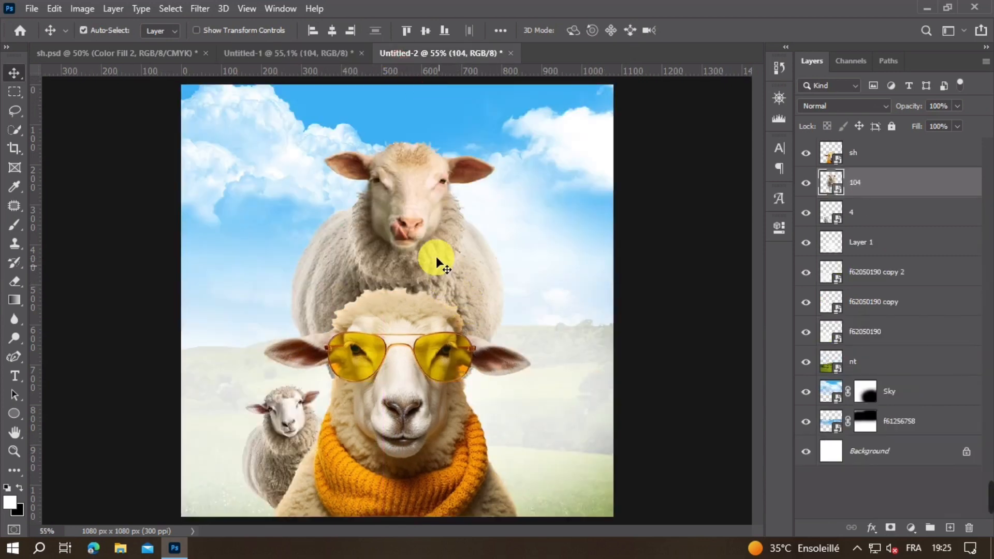
key("ctrl+t")
left_click_drag(399, 129, 413, 305)
left_click_drag(465, 284, 534, 427)
double_click(532, 415)
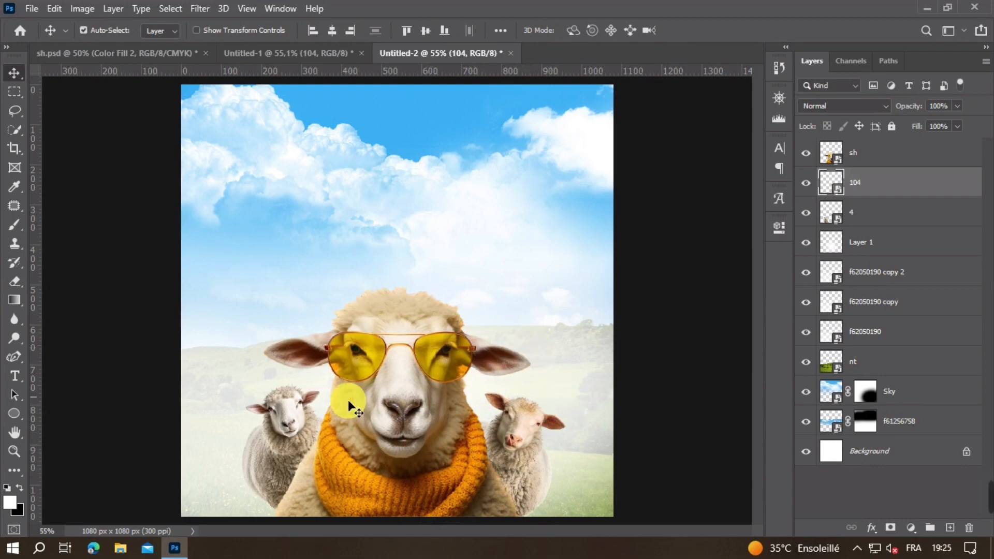
Step: Nudge the layer 4 sheep slightly down and left to balance it against the sheep on the other side
left_click_drag(295, 425, 293, 428)
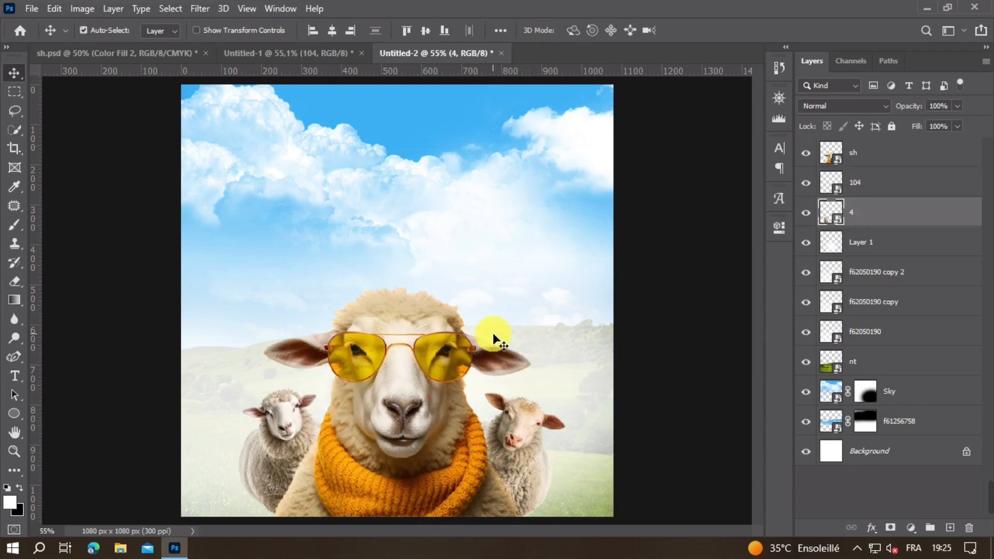
key("ctrl+minus")
key("ctrl+minus")
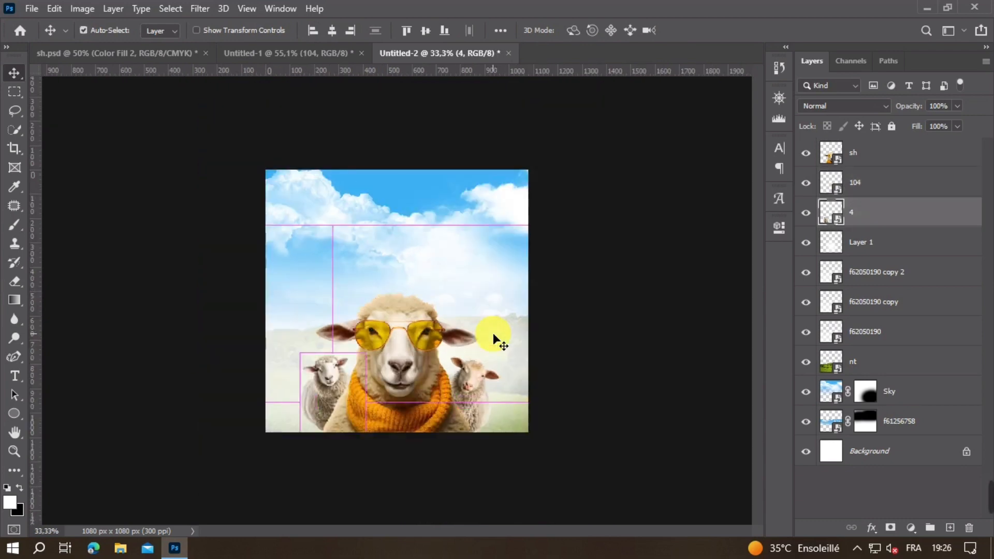
key("ctrl+plus")
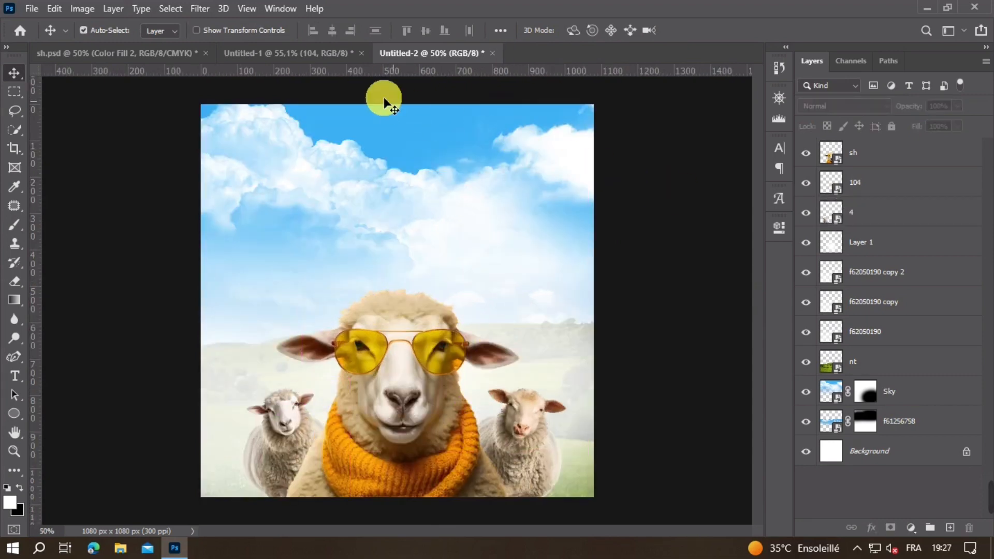
Step: Copy the striped party hat layer 10 from Untitled-1 into Untitled-2 and enlarge it slightly on the main sheep's head
left_click(325, 51)
left_click_drag(281, 227, 290, 220)
left_click_drag(406, 52, 399, 272)
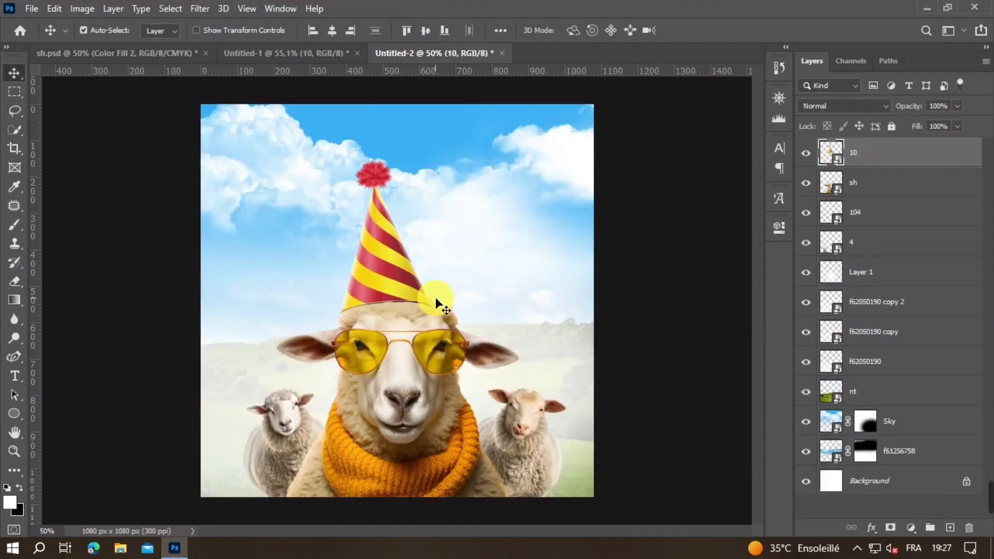
key("ctrl+t")
left_click_drag(438, 238, 418, 256)
left_click(459, 287)
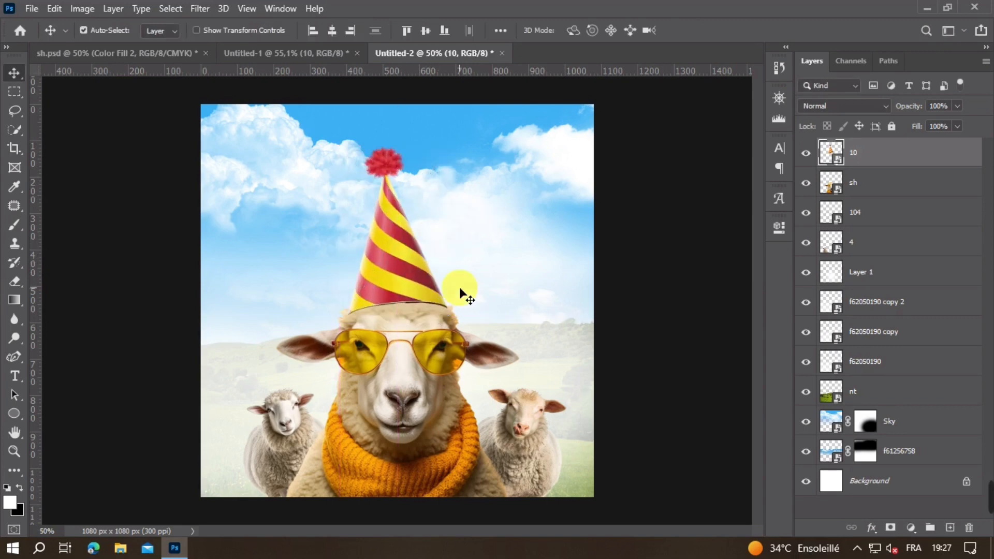
Step: Rotate the party hat to 2.67° and fit its brim to the top of the main sheep's head
scroll(458, 287, "up", 2)
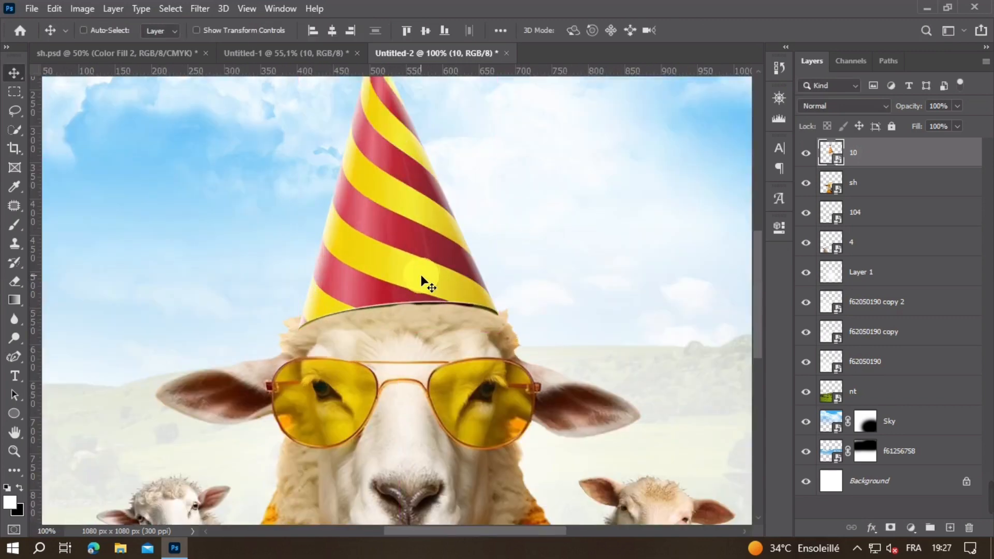
left_click_drag(422, 280, 425, 265)
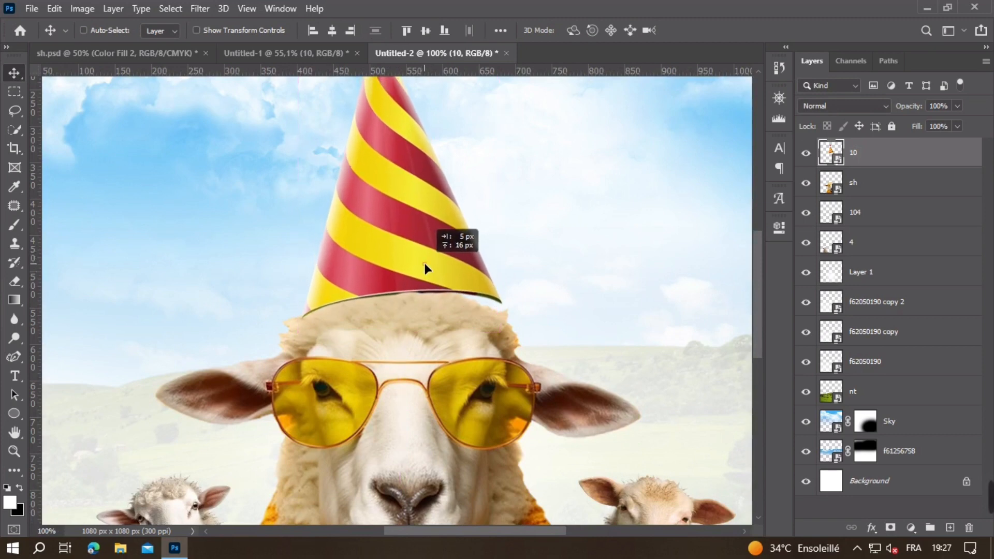
key("ctrl+t")
mouse_move(548, 271)
left_mouse_down()
mouse_move(550, 291)
mouse_move(545, 280)
left_mouse_up()
left_click_drag(433, 268, 436, 272)
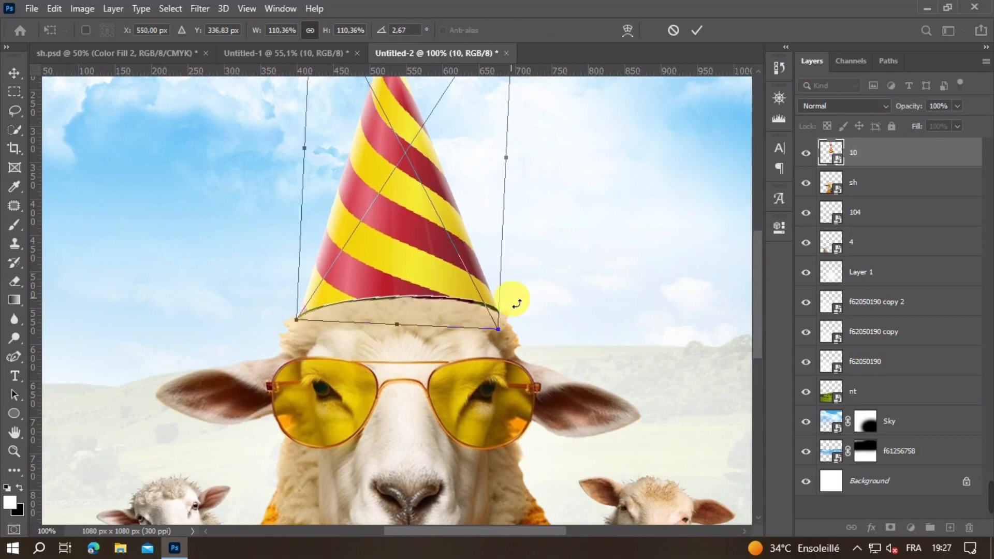
key("Return")
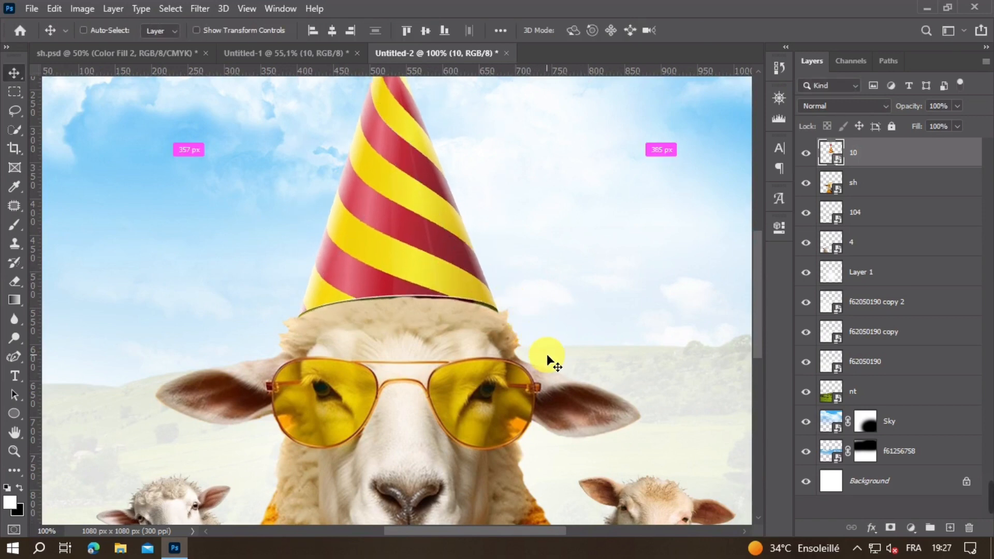
key("ctrl+minus")
key("ctrl+minus")
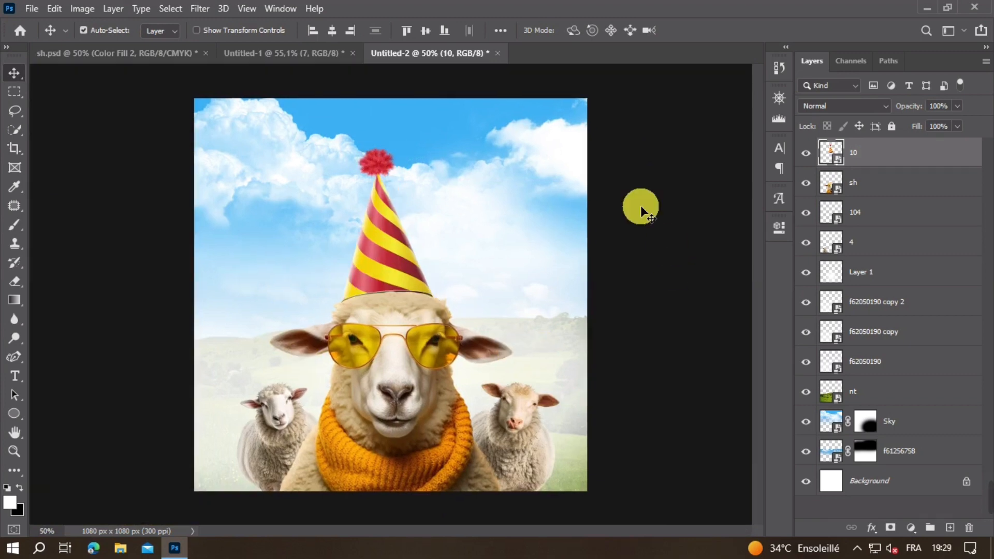
Step: Copy the red fez layer 7 from Untitled-1 into Untitled-2 and shrink it over the small sheep on the right
left_click(253, 54)
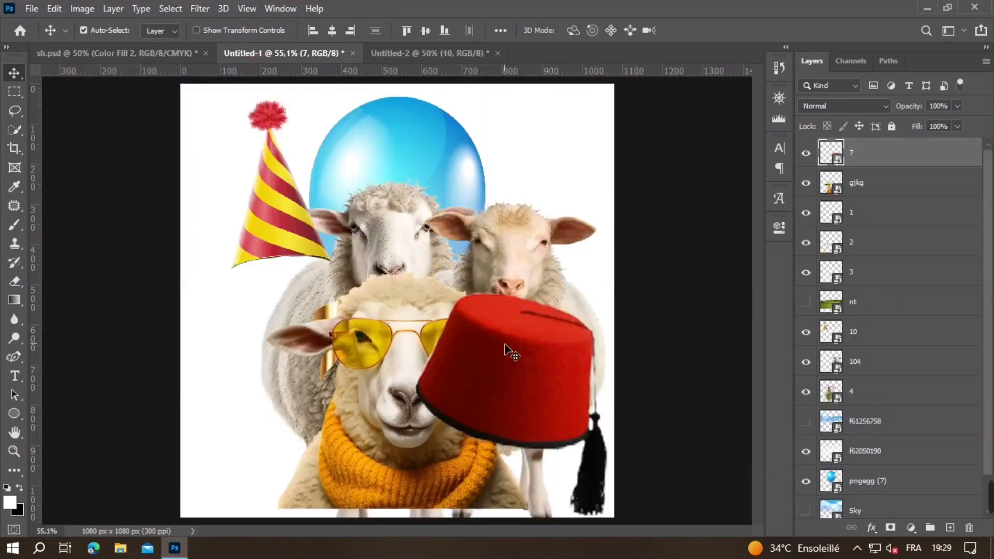
mouse_move(452, 229)
left_mouse_down()
mouse_move(390, 56)
mouse_move(450, 241)
left_mouse_up()
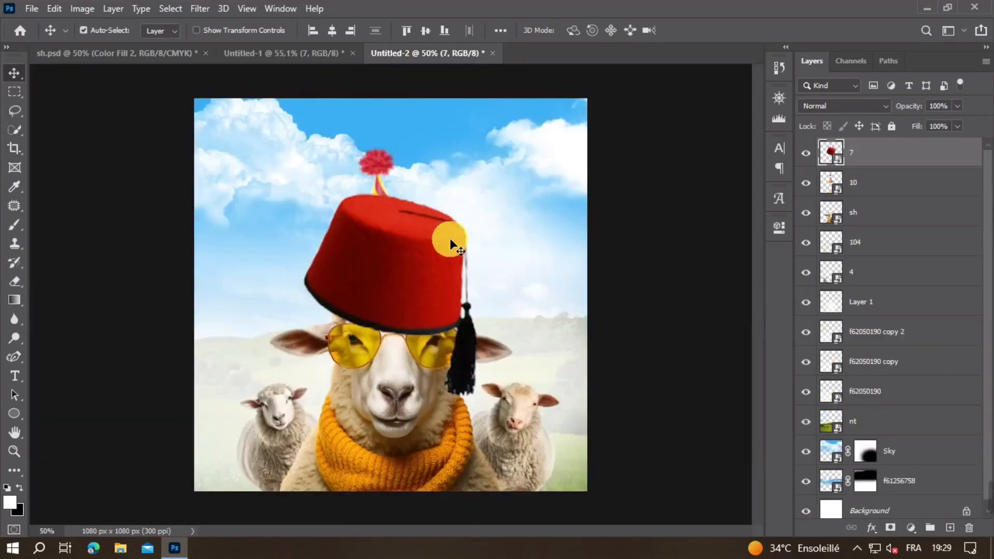
key("ctrl+t")
left_click_drag(490, 299, 530, 391)
double_click(322, 290)
Step: Seat the red fez on the right small sheep's head and adjust its size to fit
scroll(510, 387, "up", 5)
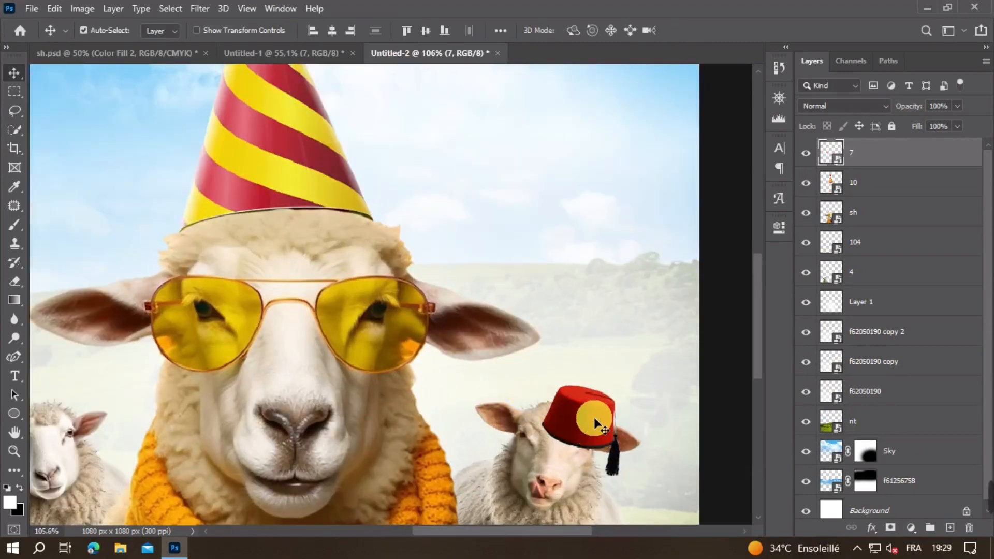
left_click_drag(593, 416, 578, 401)
left_click(596, 416, "ctrl")
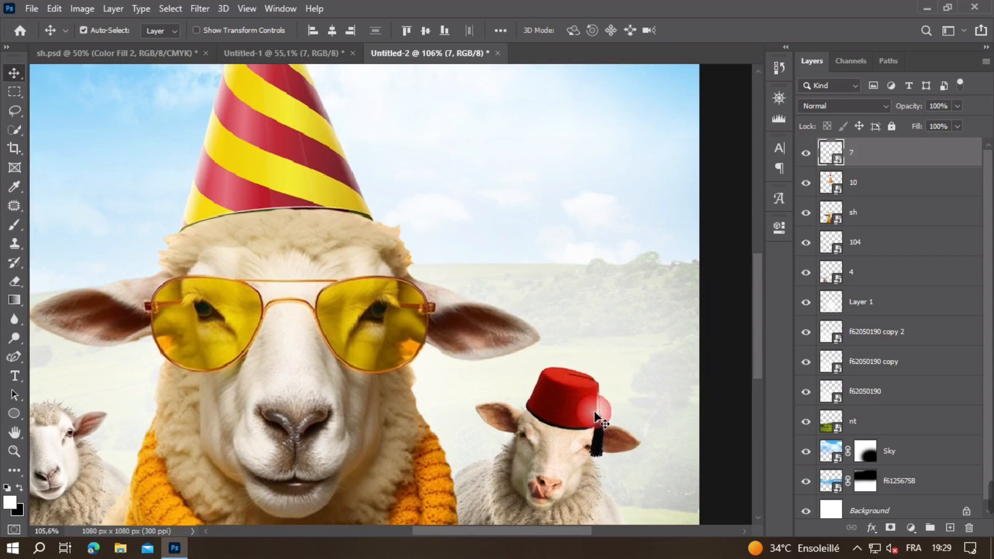
key("ctrl+t")
left_click_drag(604, 456, 626, 462)
left_click(640, 446)
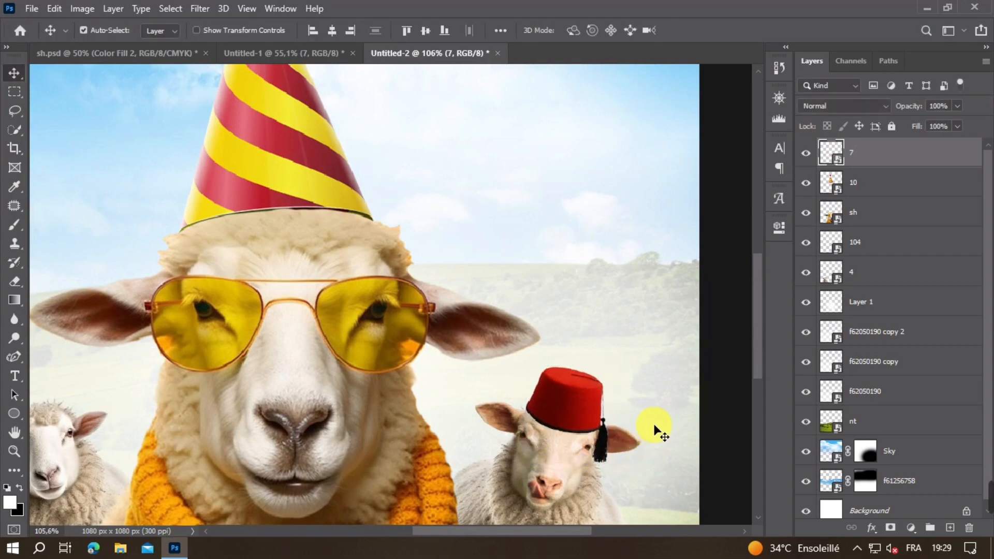
Step: Duplicate the red fez onto the small sheep on the left and flip the copy horizontally
scroll(522, 387, "down", 3)
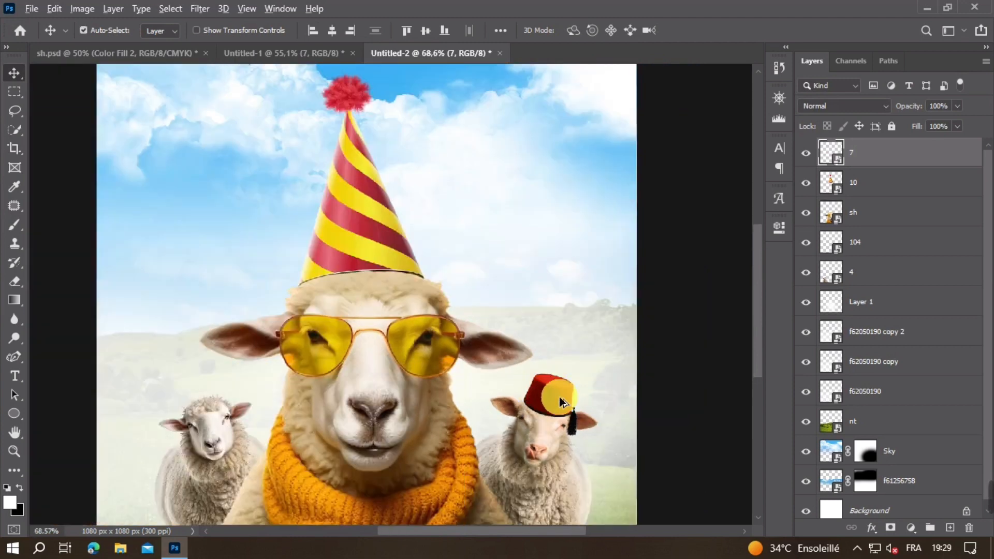
left_click_drag(559, 396, 260, 359)
key("ctrl+t")
right_click(210, 409)
left_click(243, 390)
scroll(204, 408, "up", 3)
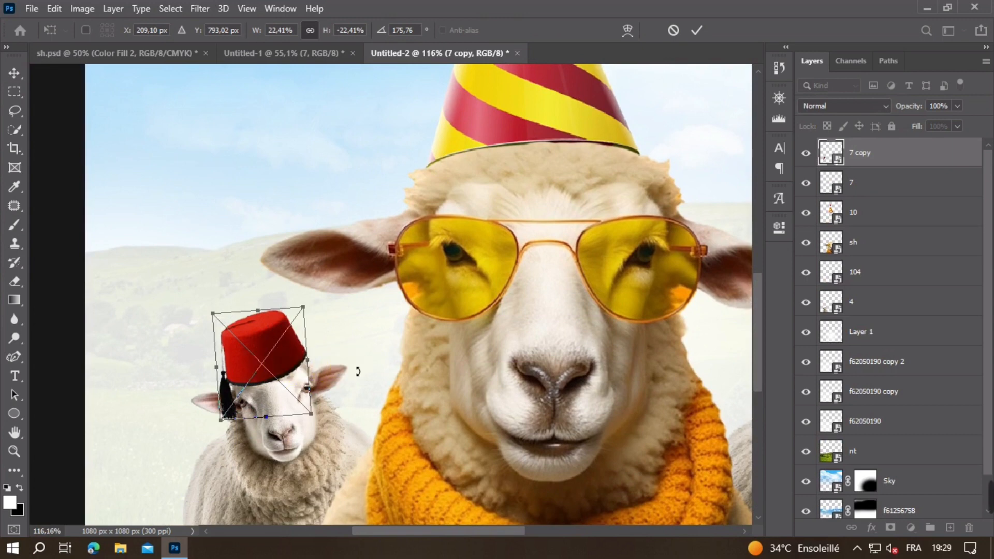
Step: Rotate, shrink and position the mirrored fez so it sits on the left small sheep's head
left_click_drag(357, 371, 357, 376)
left_click_drag(229, 315, 235, 321)
key("Return")
left_click_drag(282, 360, 282, 360)
scroll(410, 382, "down", 5)
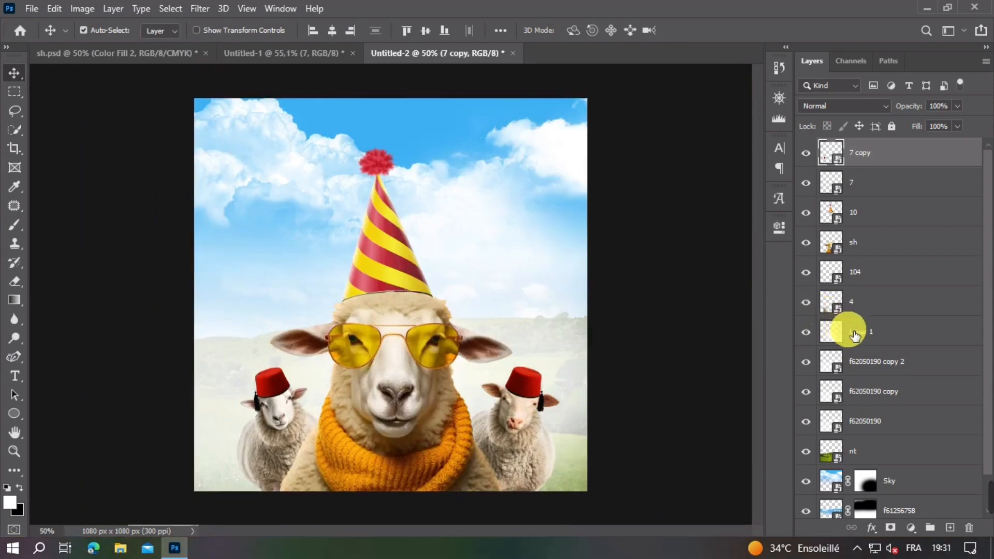
Step: Add a new empty layer directly above Layer 1
left_click(814, 335)
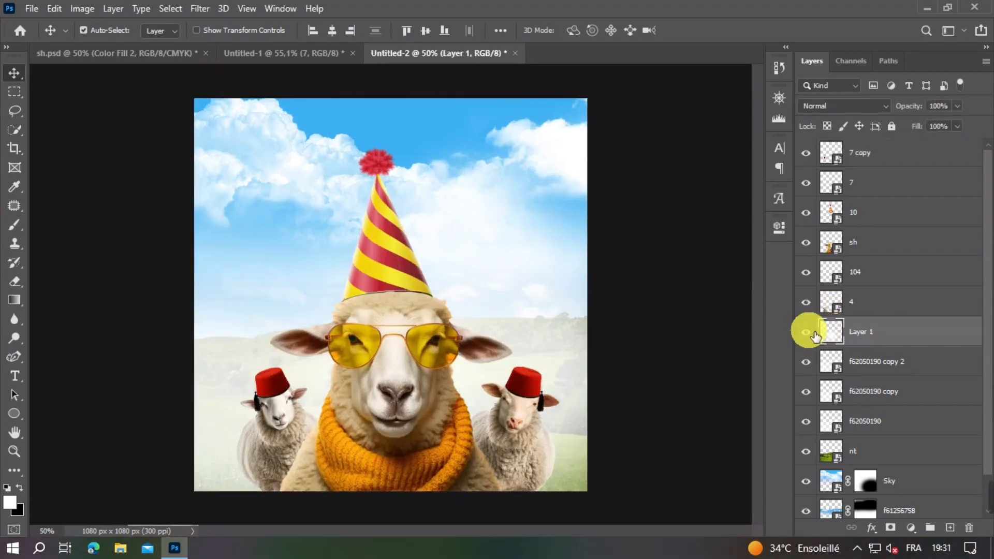
left_click(931, 528)
key("ctrl+z")
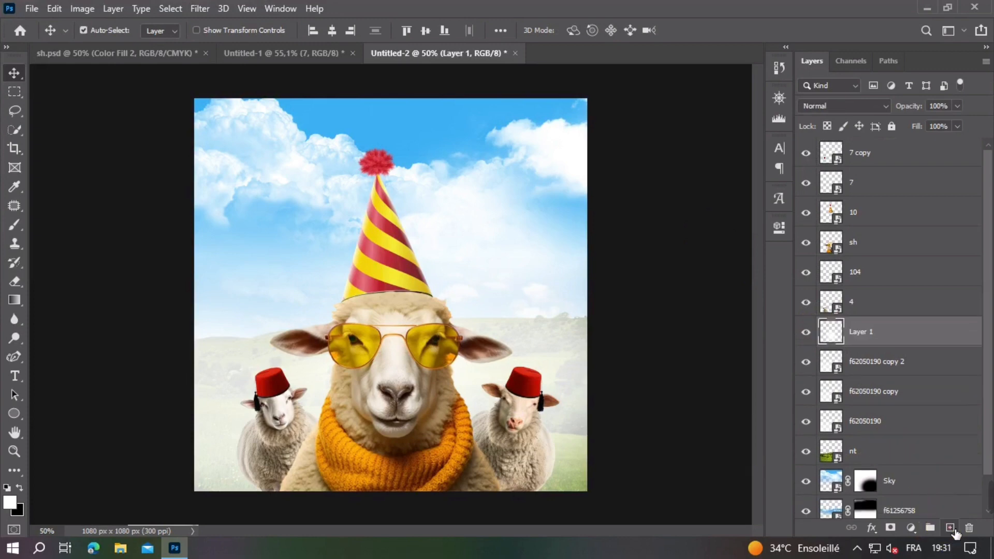
left_click(951, 529)
Step: Paint soft white haze over the hills at the right edge using a 638 px brush at 50% opacity
left_click(14, 224)
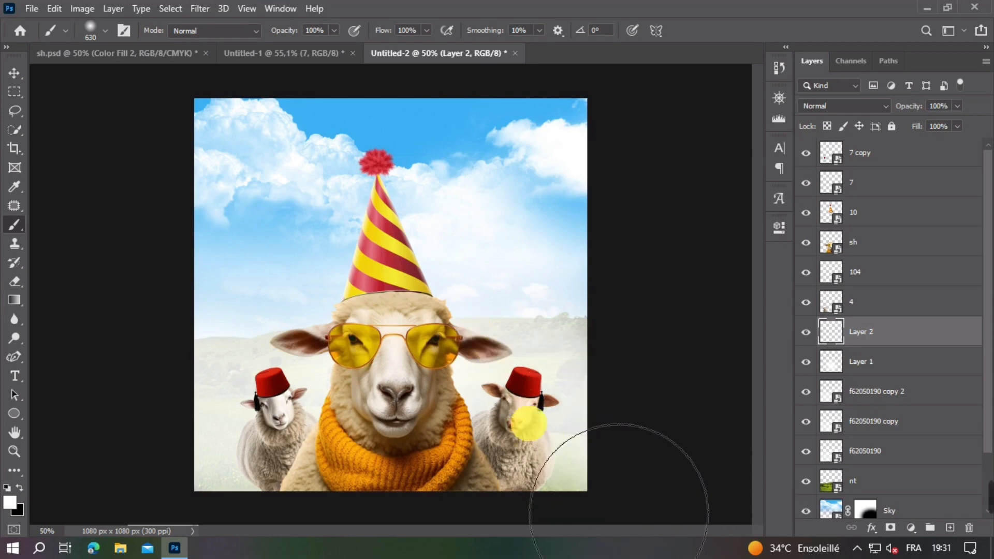
key("ctrl+z")
mouse_move(540, 377)
left_mouse_down()
mouse_move(493, 377)
mouse_move(543, 380)
left_mouse_up()
left_click(290, 32)
type("50")
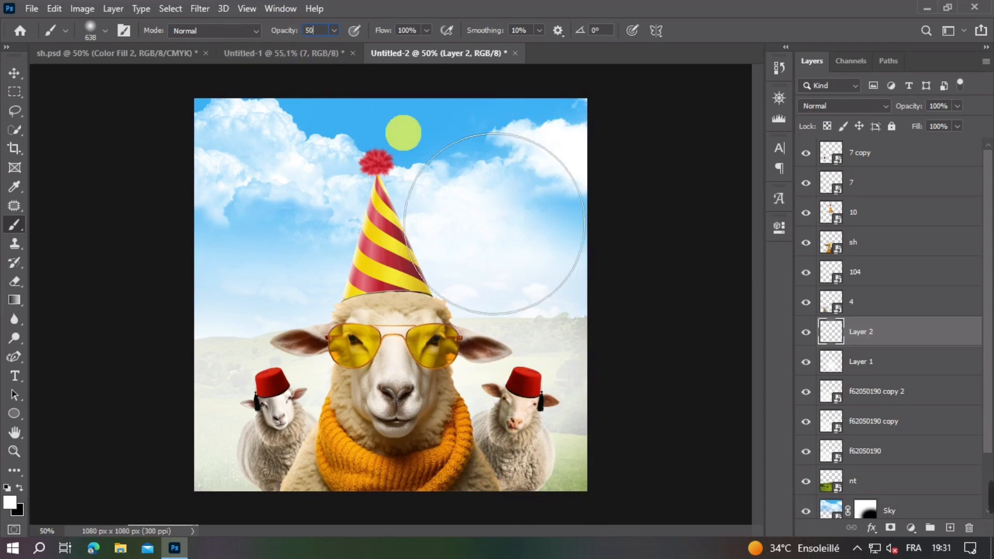
left_click(603, 412)
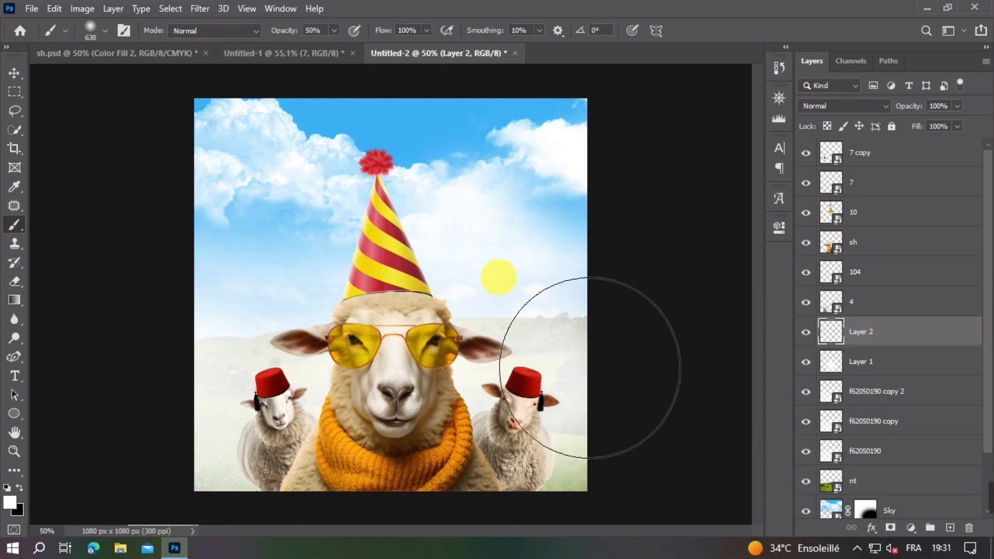
Step: Enlarge the Layer 2 haze to 117.70% and shift it down toward the lower right corner of the image
scroll(489, 284, "down", 1)
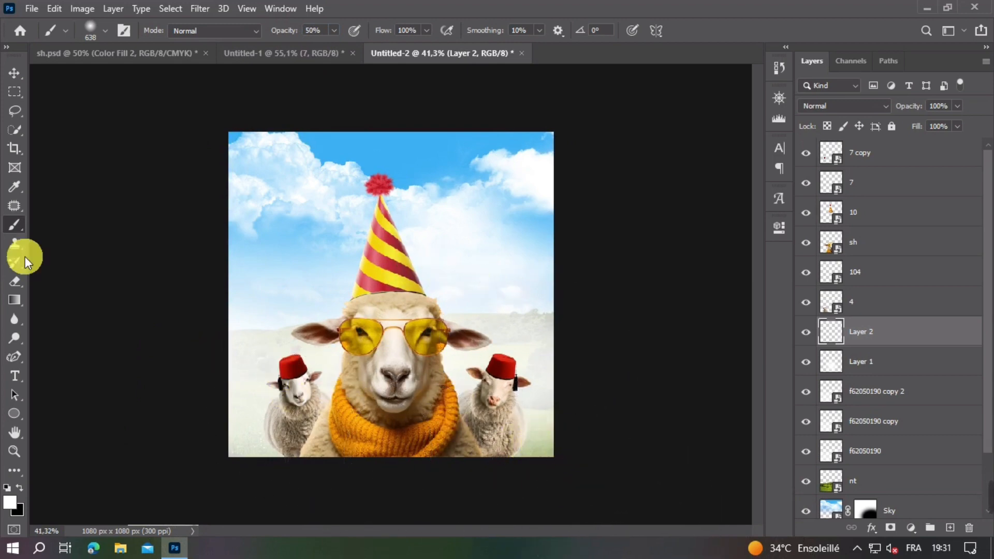
left_click(7, 76)
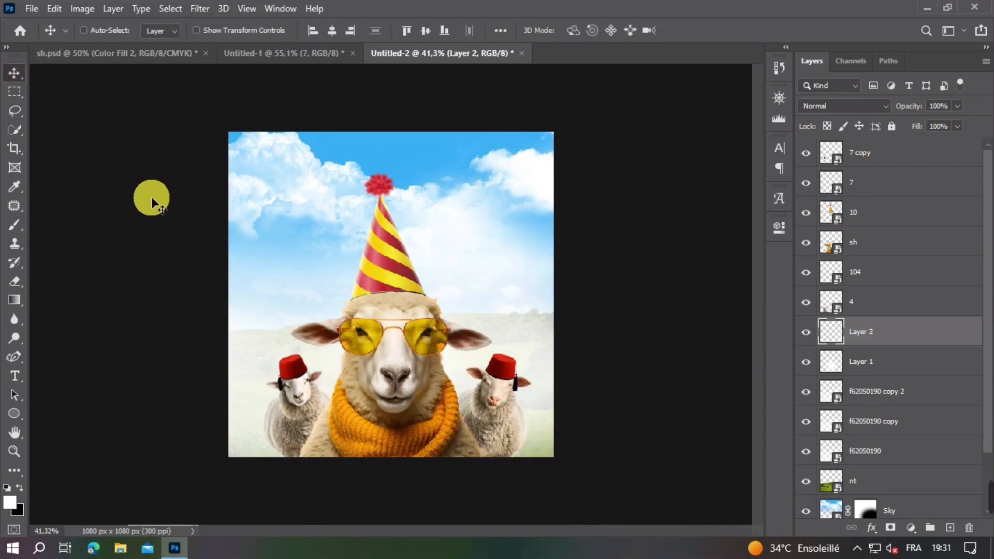
key("ctrl+t")
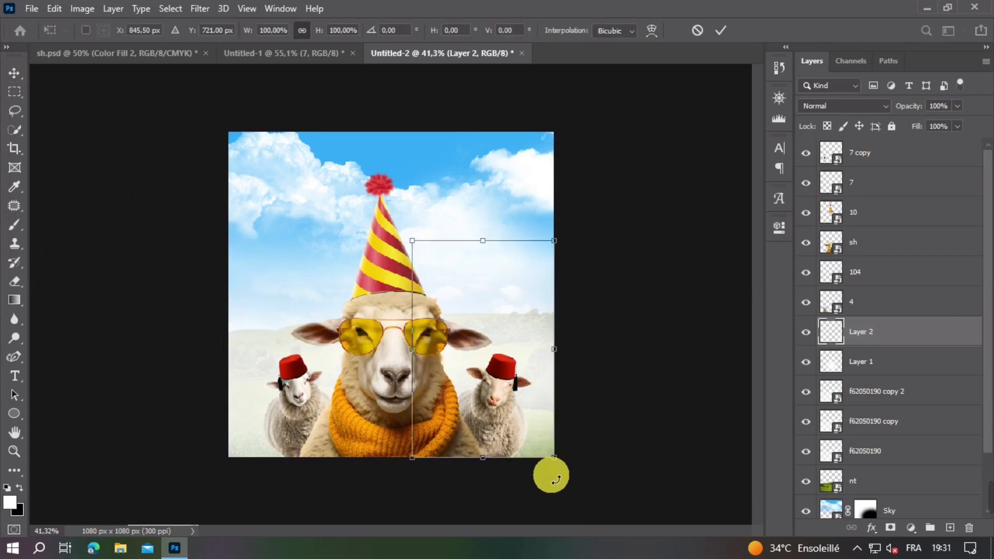
left_click_drag(555, 460, 584, 488)
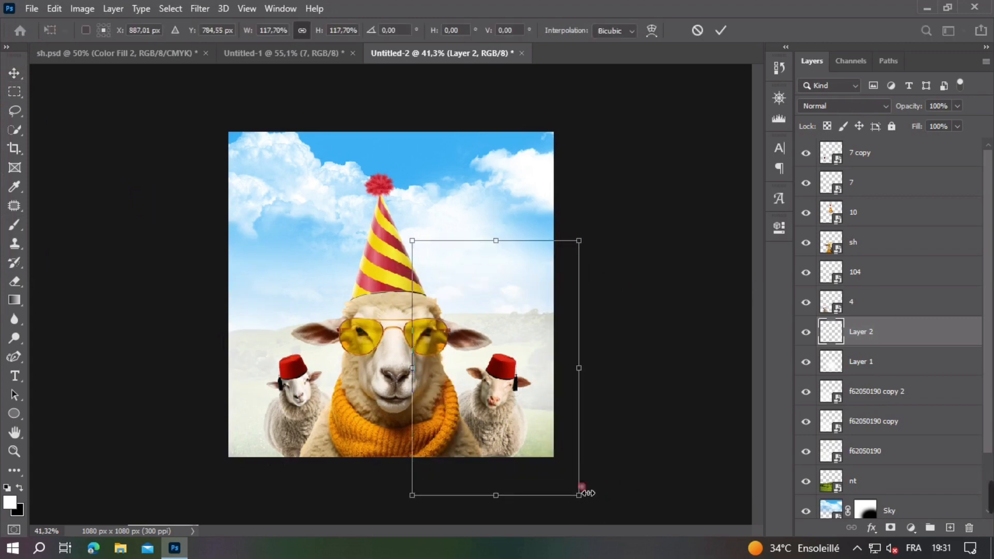
left_click_drag(557, 419, 568, 456)
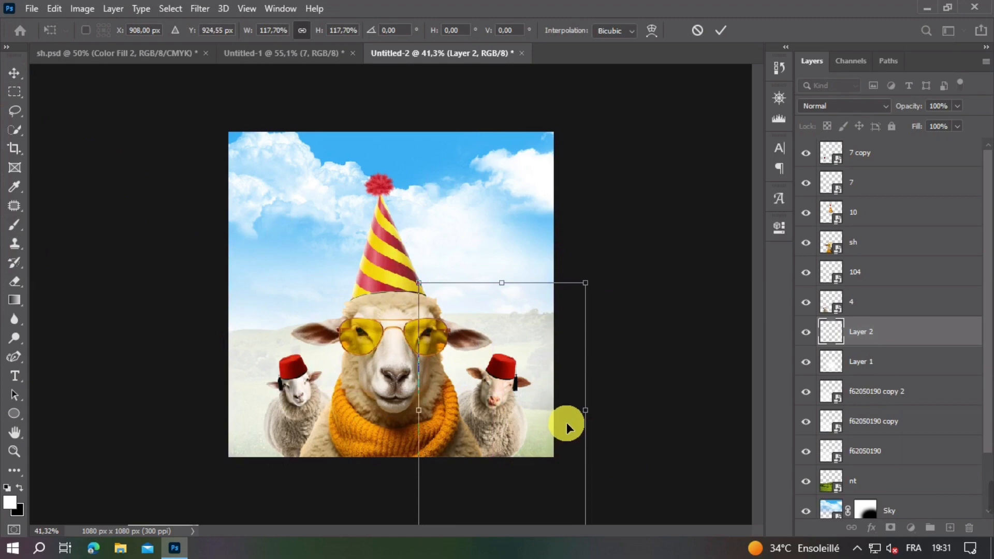
key("Return")
key("ctrl+j")
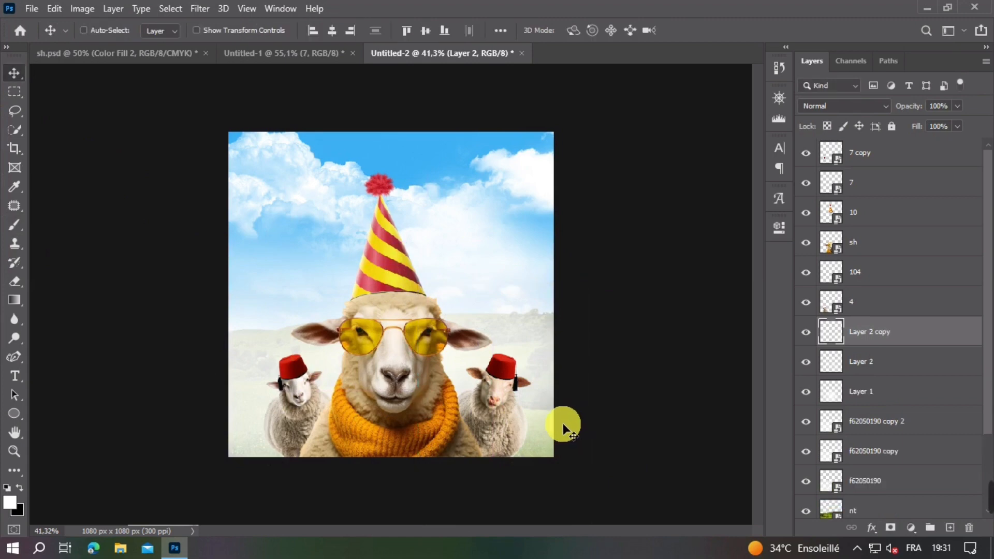
left_click_drag(557, 420, 334, 308)
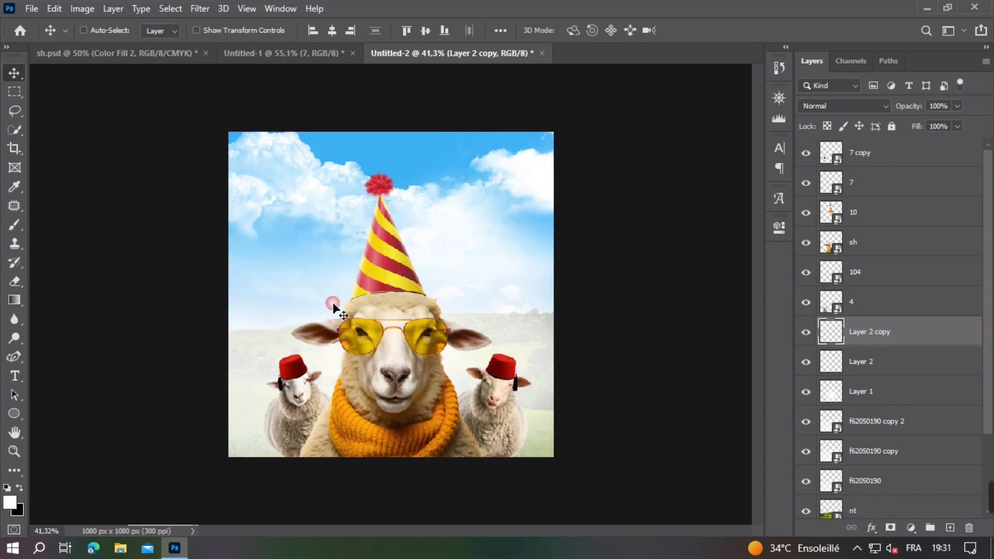
key("Delete")
Step: Add a new layer above Layer 2 and paint white haze over the left hills with an 812 px soft brush at 100% opacity
left_click(949, 528)
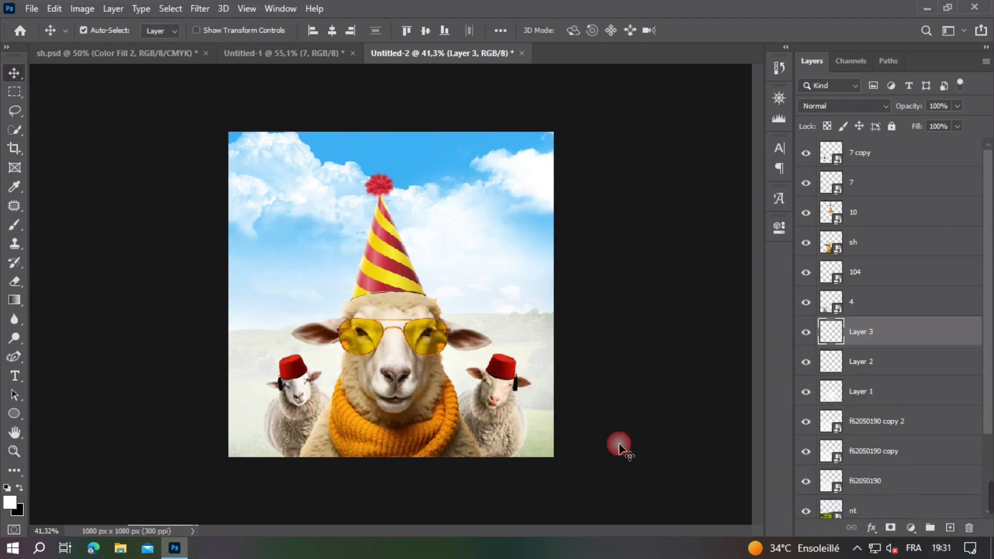
left_click(11, 228)
left_click(299, 32)
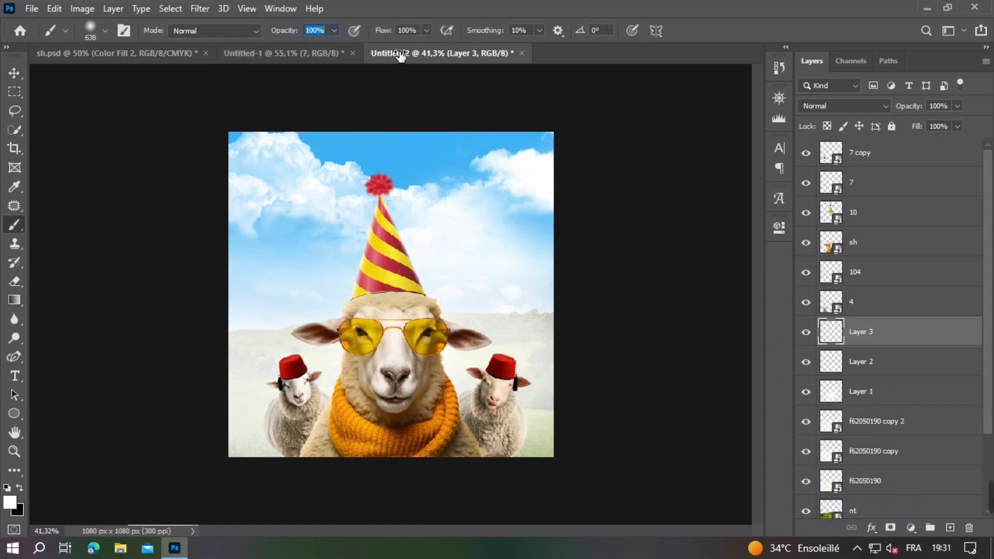
left_click(273, 331)
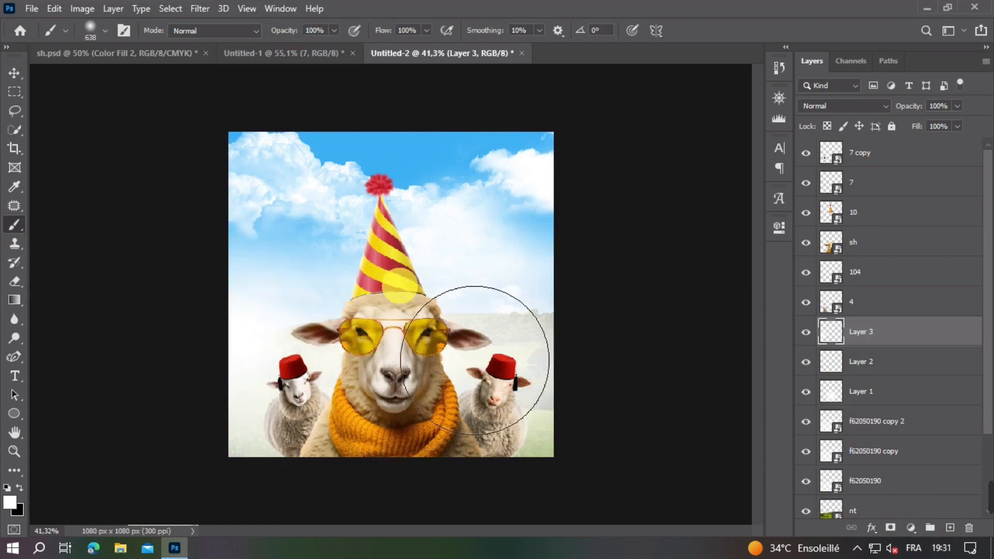
key("ctrl+z")
left_click_drag(276, 306, 302, 306)
left_click(262, 321)
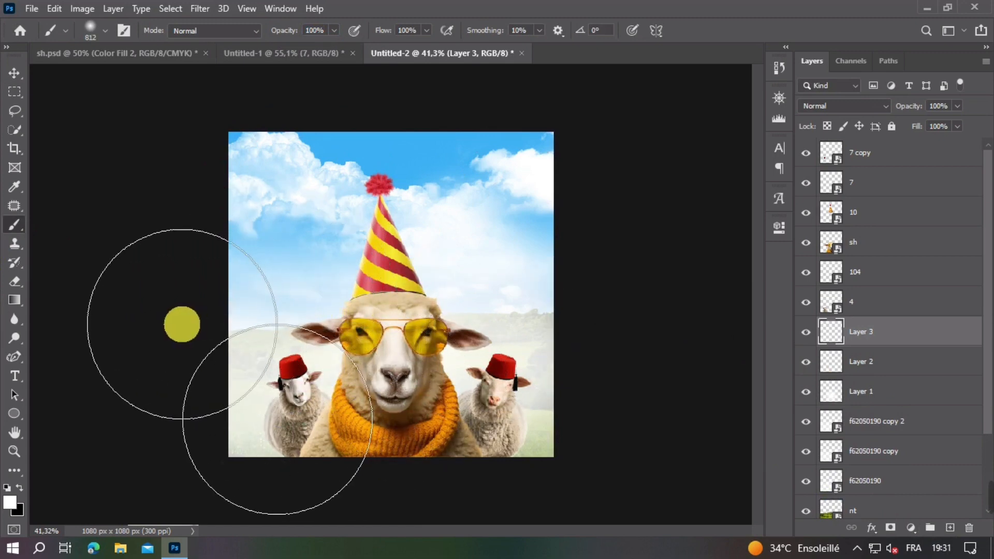
scroll(361, 265, "down", 2)
scroll(362, 265, "up", 5)
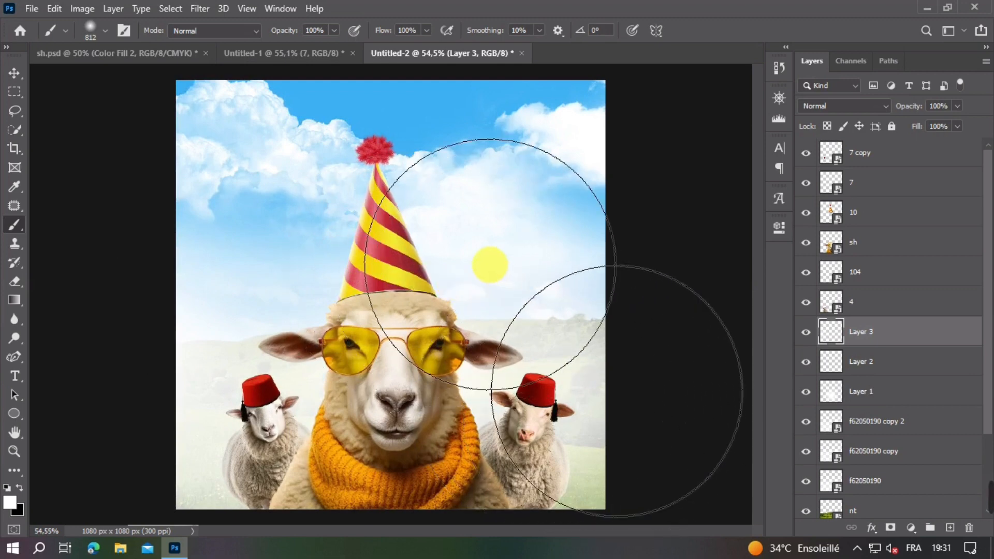
Step: Add a Levels adjustment clipped to the main sheep layer, lower its white output level, and invert its mask to black
left_click(11, 77)
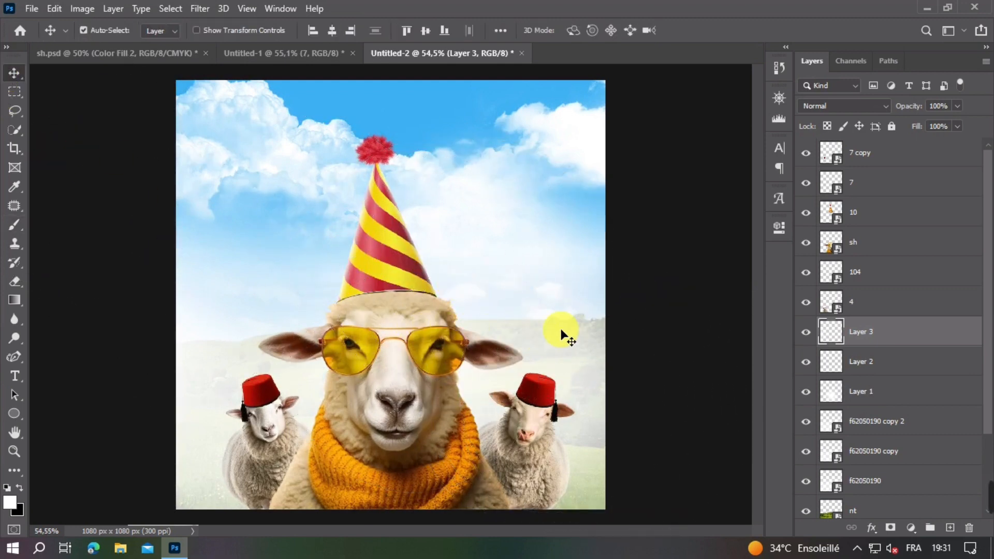
left_click(398, 376)
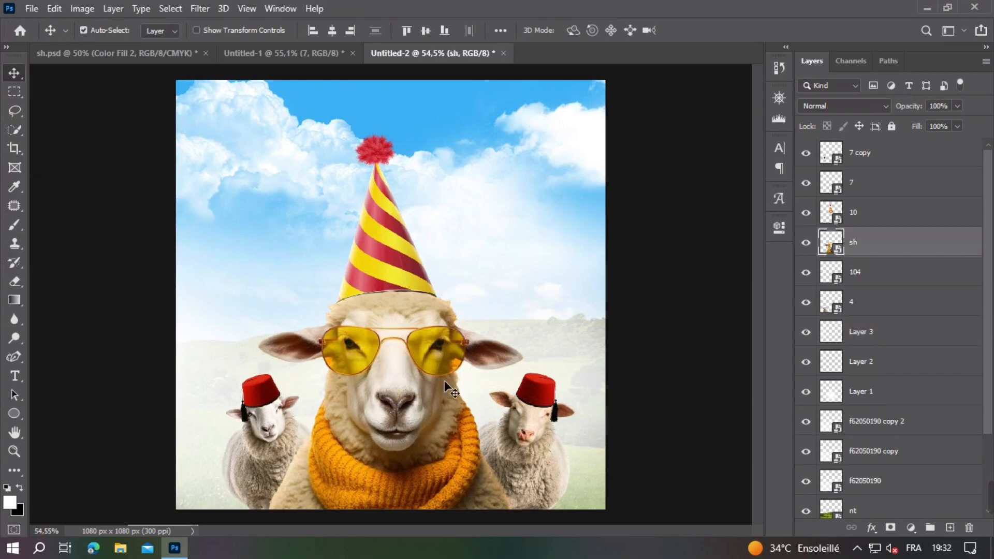
left_click(911, 527)
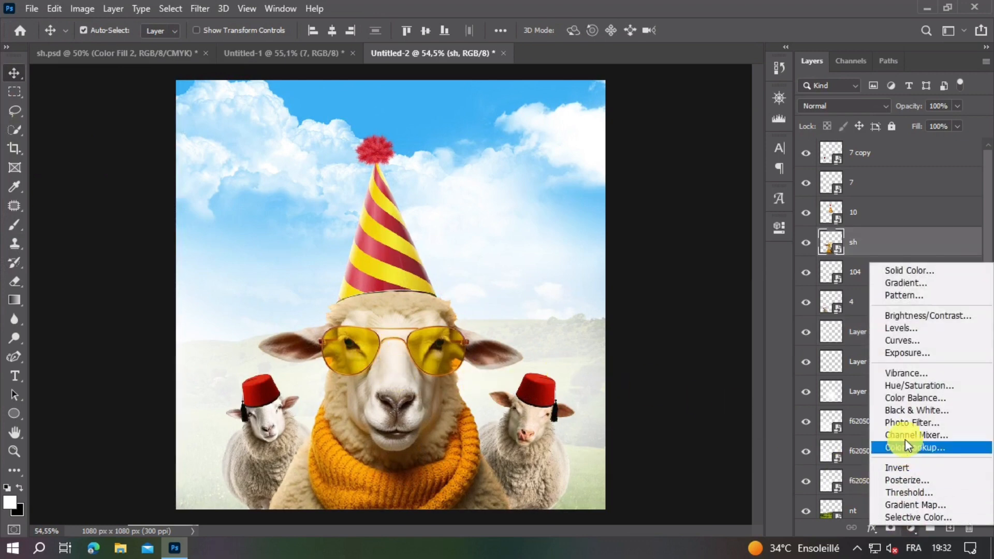
left_click(896, 337)
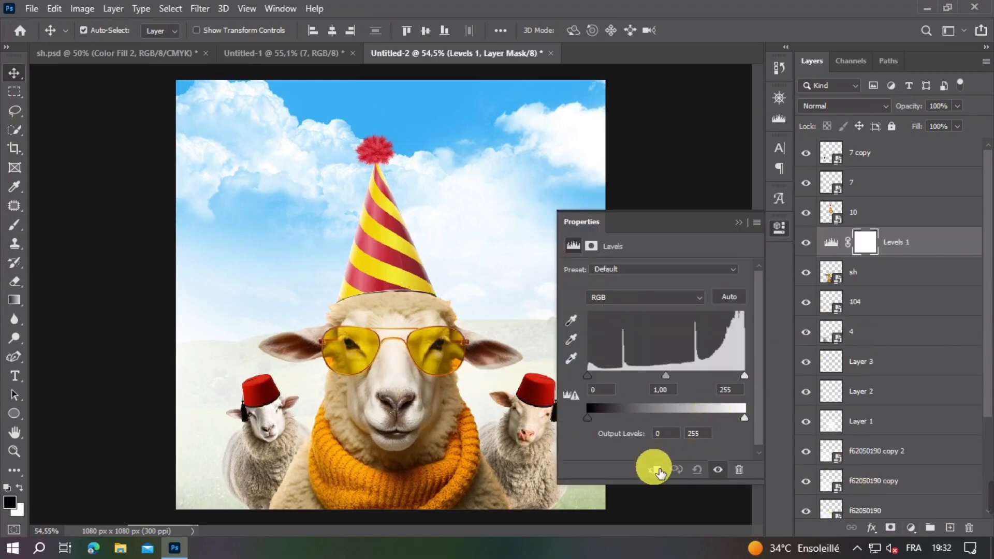
left_click_drag(744, 418, 611, 417)
left_click(738, 223)
key("ctrl+i")
Step: Paint white on the Levels 1 mask with a 72 px soft brush to shade the wool just below the party hat's brim
key("b")
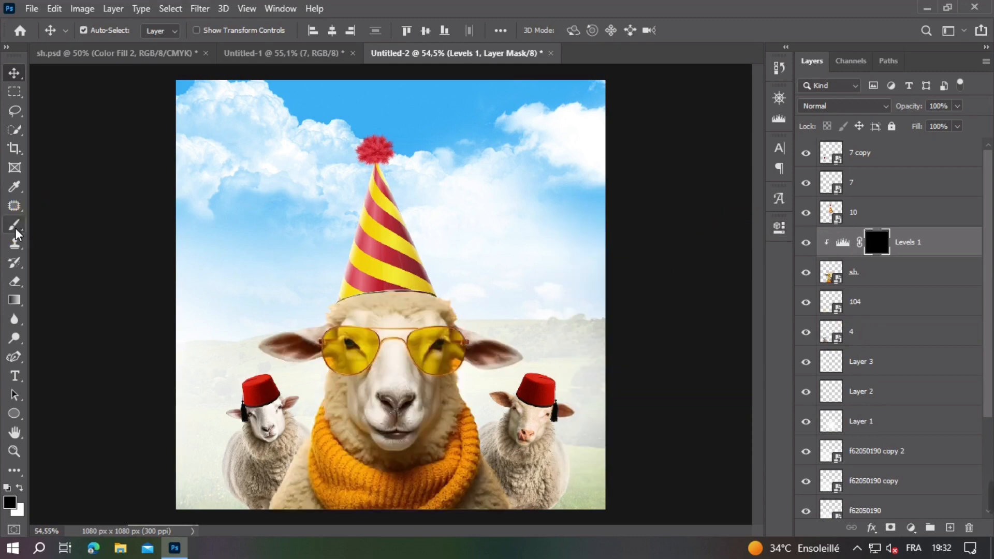
mouse_move(409, 253)
left_mouse_down()
mouse_move(321, 260)
mouse_move(358, 247)
left_mouse_up()
scroll(359, 247, "up", 5)
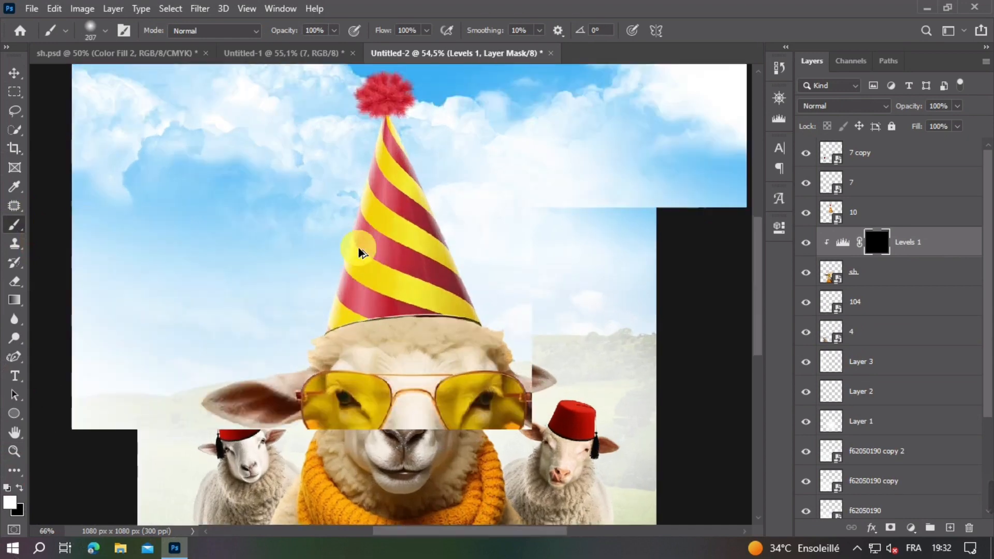
left_click_drag(480, 290, 415, 294)
left_click_drag(407, 308, 403, 310)
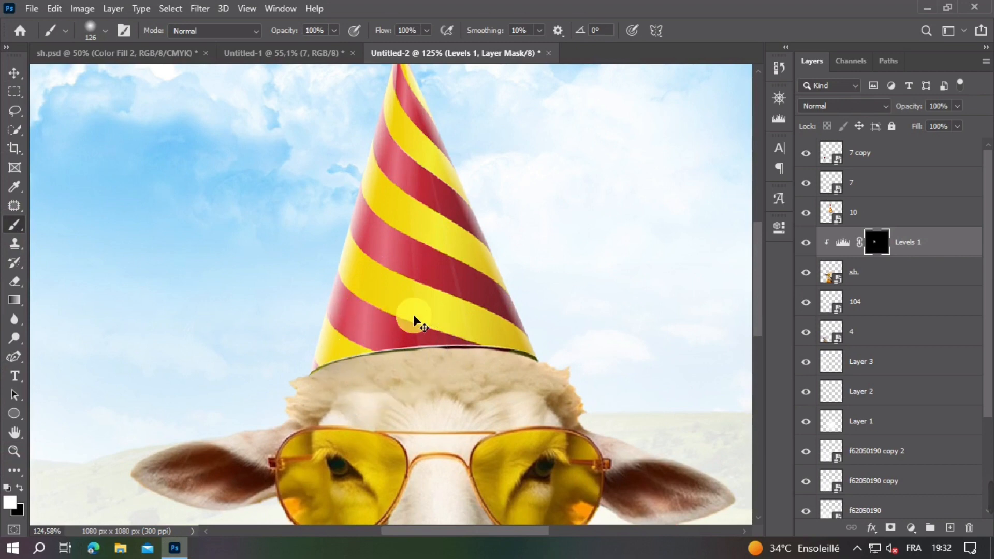
key("ctrl+z")
left_click_drag(496, 333, 483, 328)
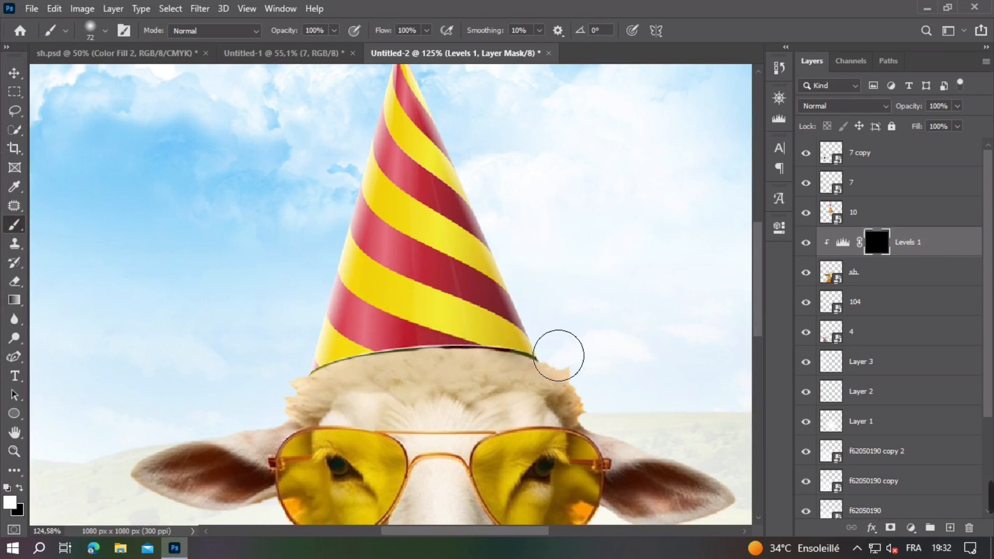
left_click_drag(559, 356, 344, 364)
Step: Widen the hat's shadow on the main sheep's wool using a larger soft brush of about 191 px on the mask
left_click_drag(324, 333, 371, 332)
mouse_move(395, 375)
left_mouse_down()
mouse_move(358, 377)
mouse_move(383, 340)
left_mouse_up()
left_click_drag(331, 354, 536, 311)
scroll(542, 301, "down", 3)
left_click_drag(487, 197, 532, 254)
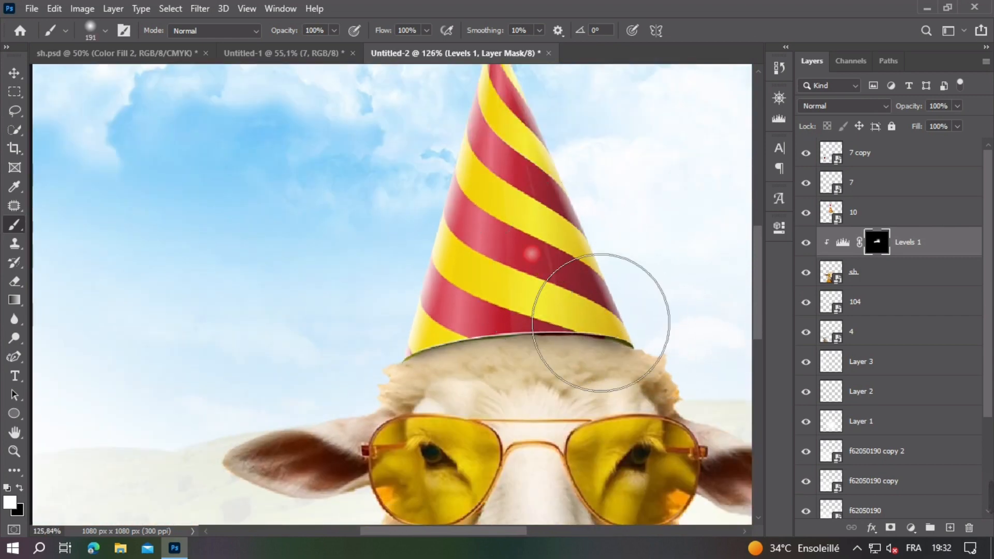
scroll(535, 251, "down", 5)
key("v")
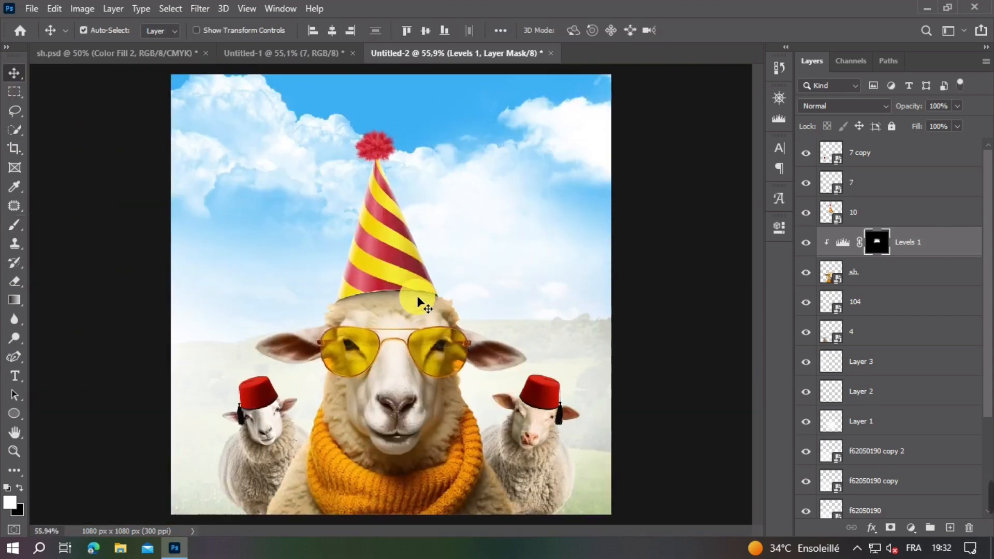
Step: Extend the shading on the Levels 1 mask across the top of the main sheep's head with a 227 px brush
left_click(414, 448)
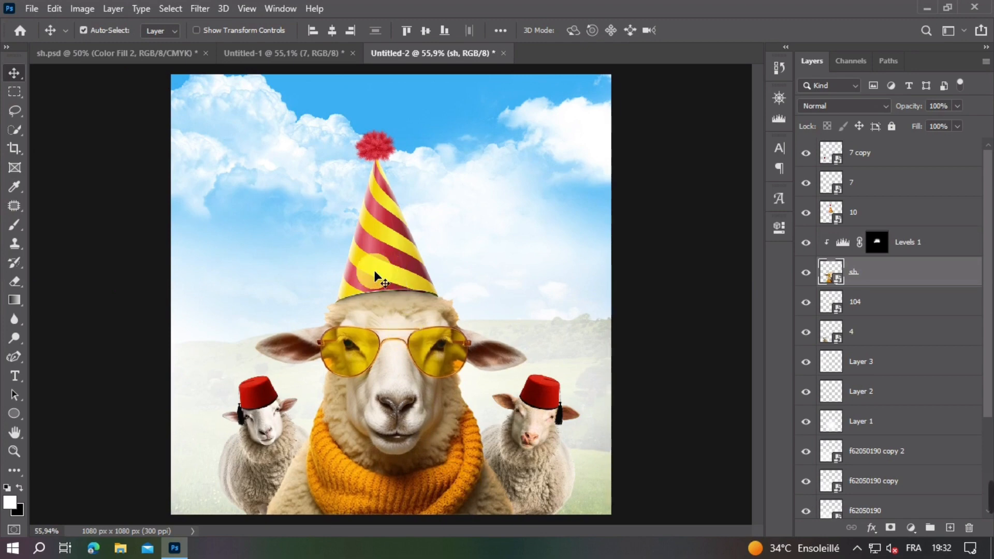
left_click(875, 243)
key("b")
left_click_drag(342, 312, 408, 294)
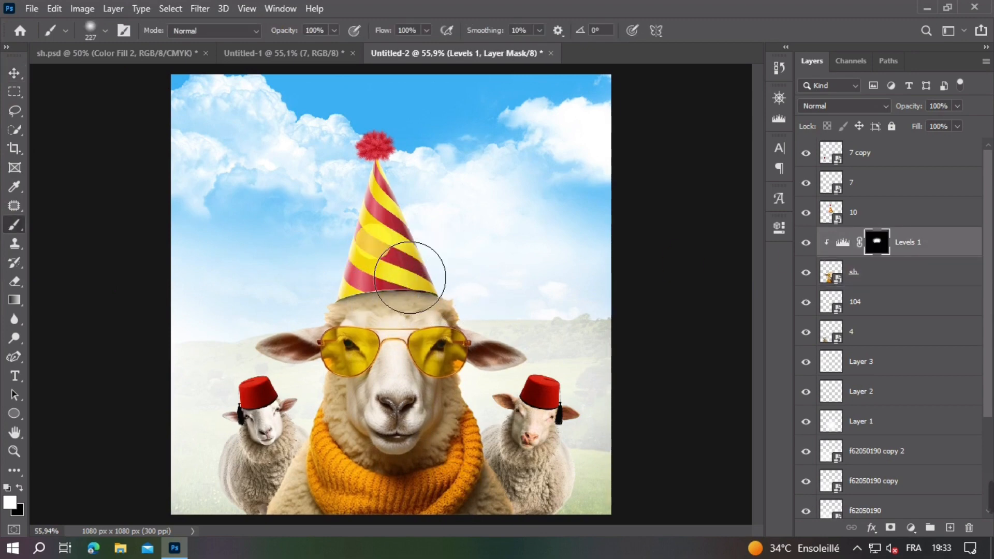
key("v")
Step: Select all sheep and hat layers from 7 copy down to 4, shift them slightly downward together, and deselect them
left_click(897, 282, "shift")
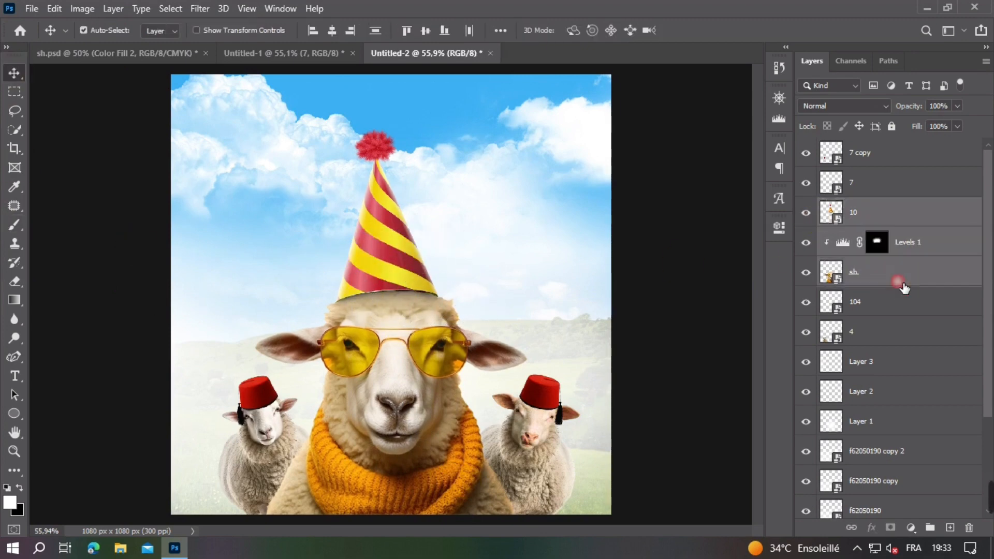
left_click(886, 165, "shift")
left_click(872, 334, "shift")
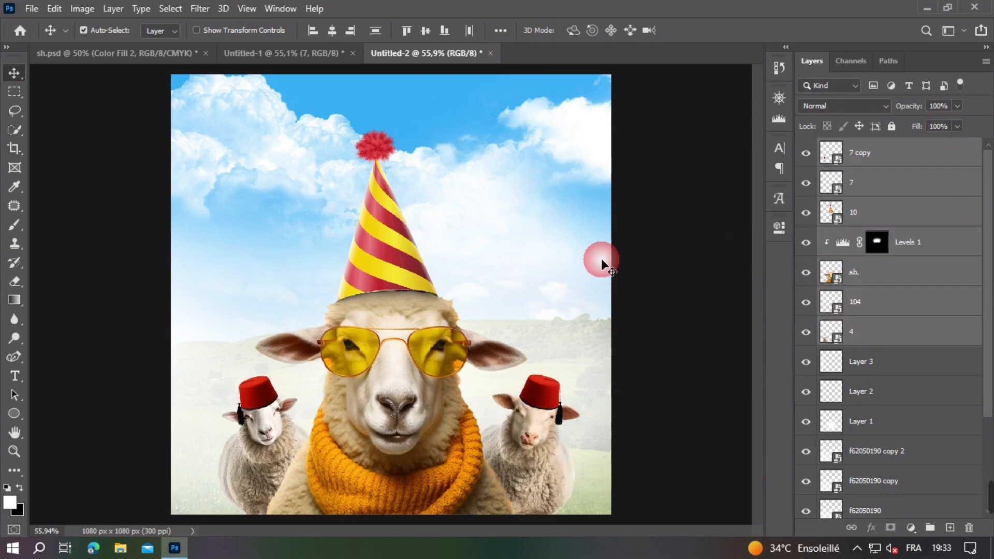
left_click_drag(602, 259, 601, 260)
left_click(629, 365)
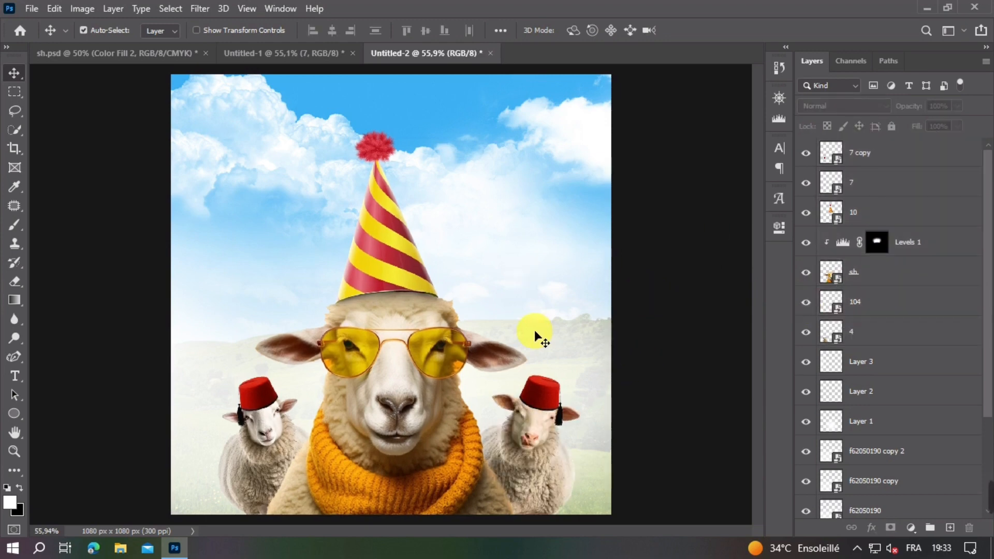
Step: Add a Levels adjustment clipped to the party hat layer 10 and lower its white output level to 38
key("ctrl+minus")
left_click(377, 253)
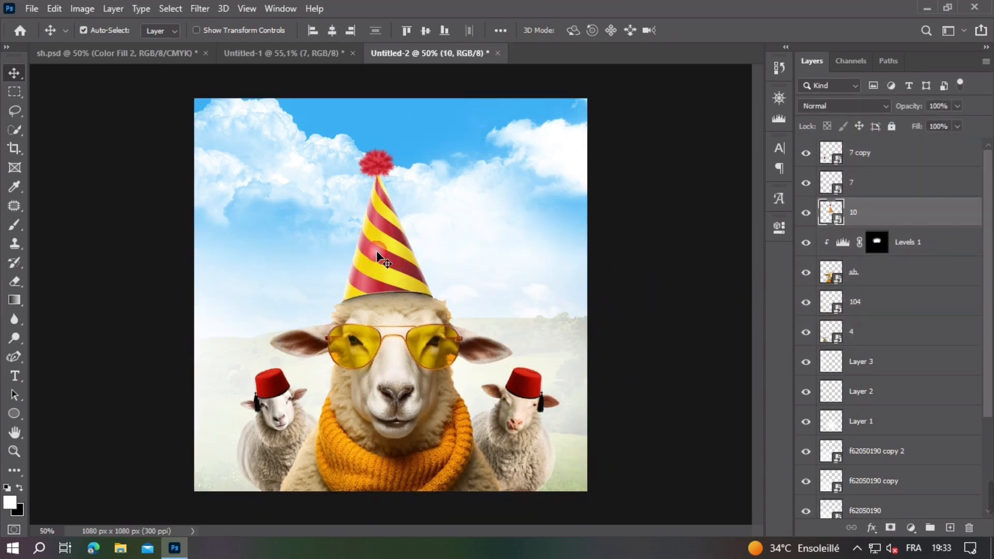
left_click(911, 527)
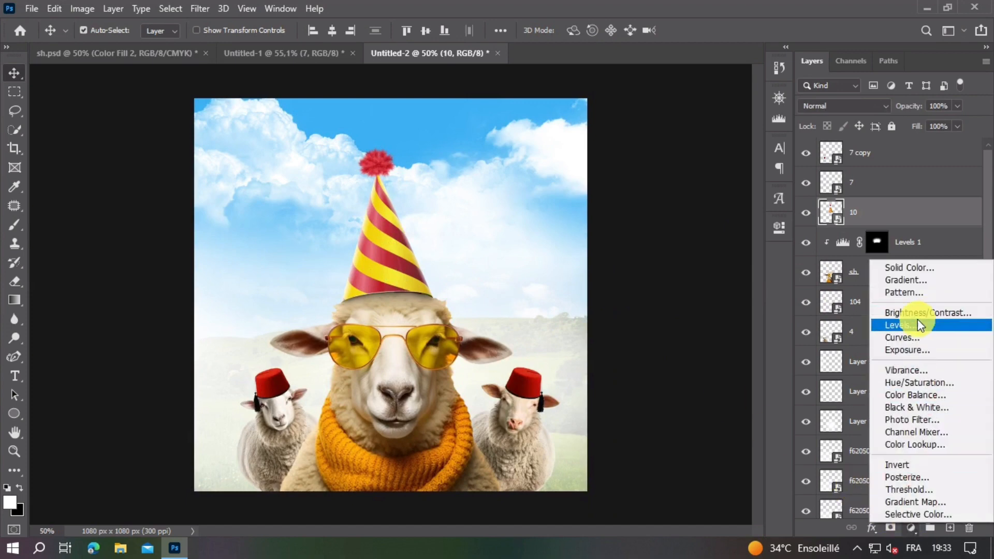
left_click(917, 324)
left_click(654, 469)
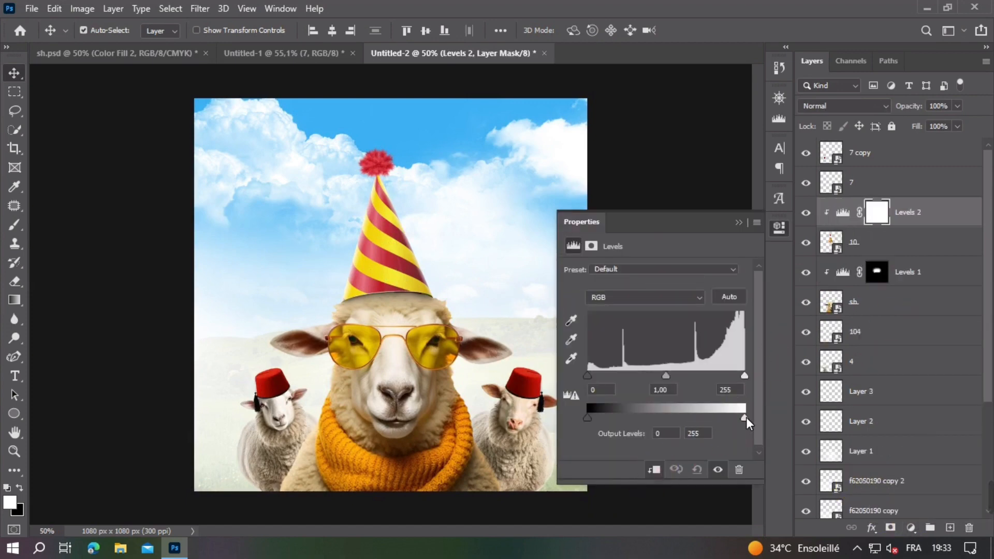
left_click_drag(747, 417, 611, 418)
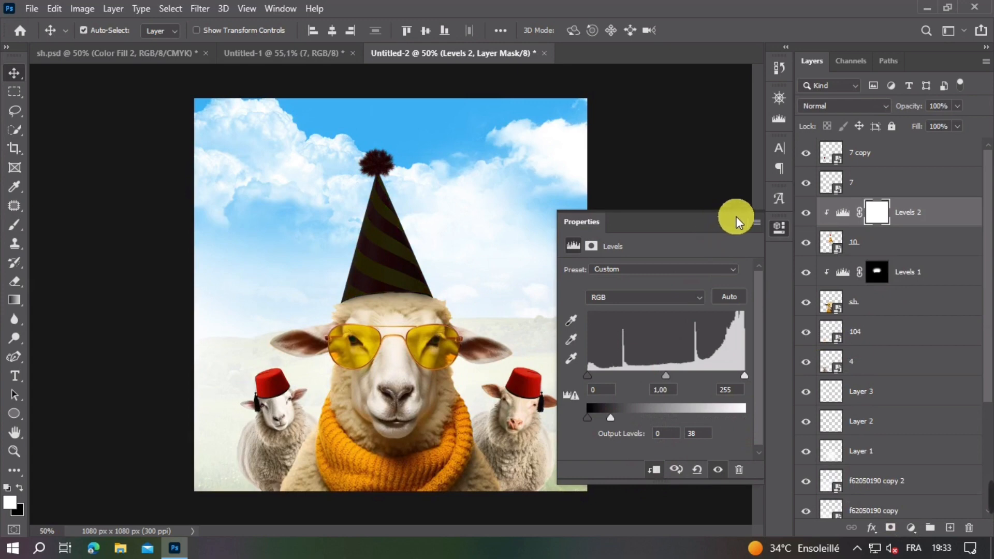
left_click(700, 236)
Step: Invert the Levels 2 mask and paint white around the party hat's lower edge with a large soft brush to shade its base
key("ctrl+i")
left_click(15, 225)
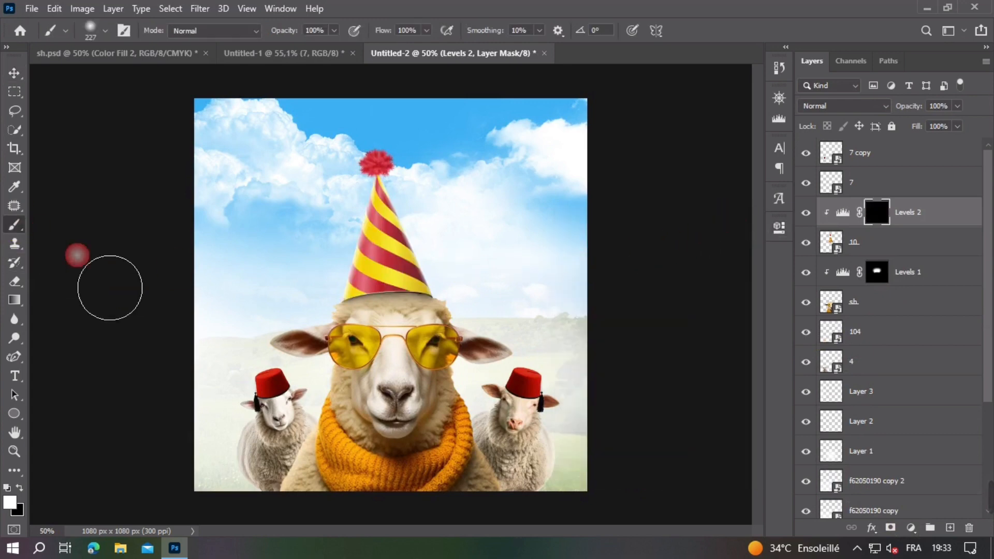
left_click(409, 340)
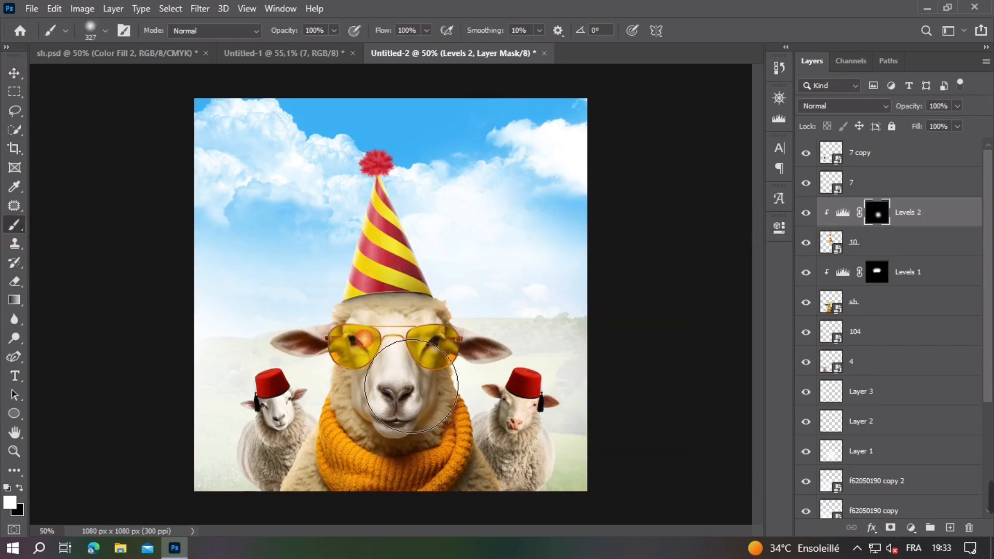
mouse_move(364, 354)
left_mouse_down()
mouse_move(409, 353)
mouse_move(454, 404)
mouse_move(353, 327)
left_mouse_up()
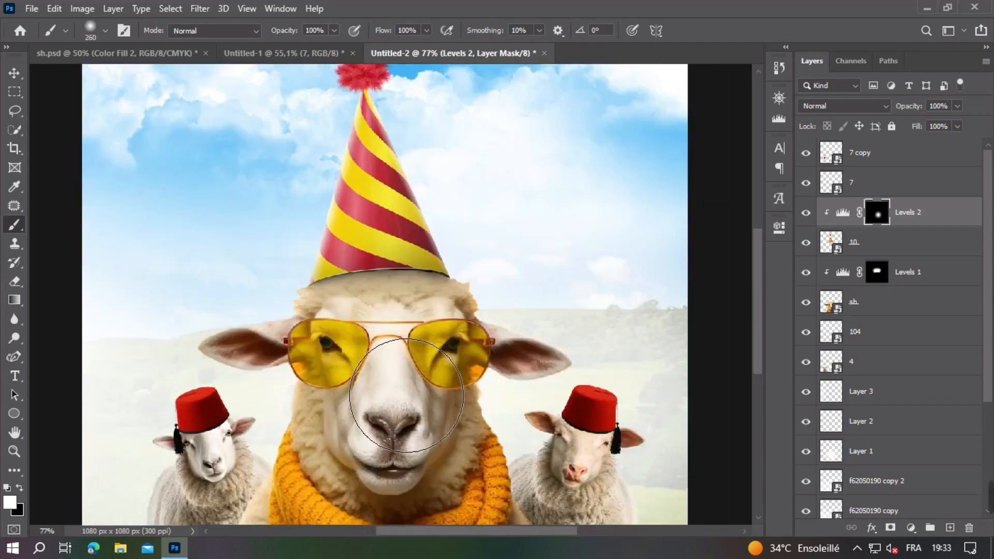
scroll(439, 336, "down", 3)
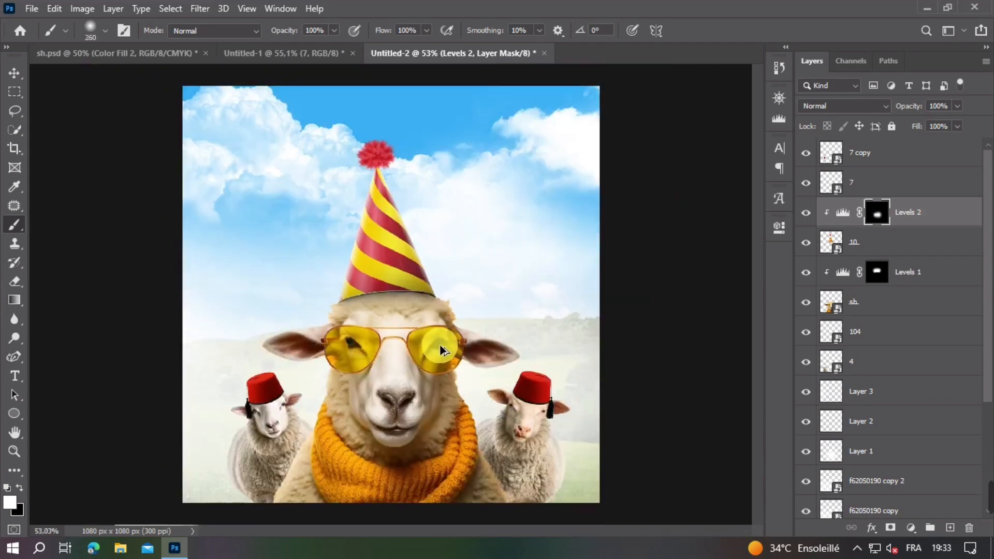
Step: Rasterize the party hat layer 10 and darken its side with the Burn tool on Midtones at 35% exposure, using a 426 px brush
left_click(16, 75)
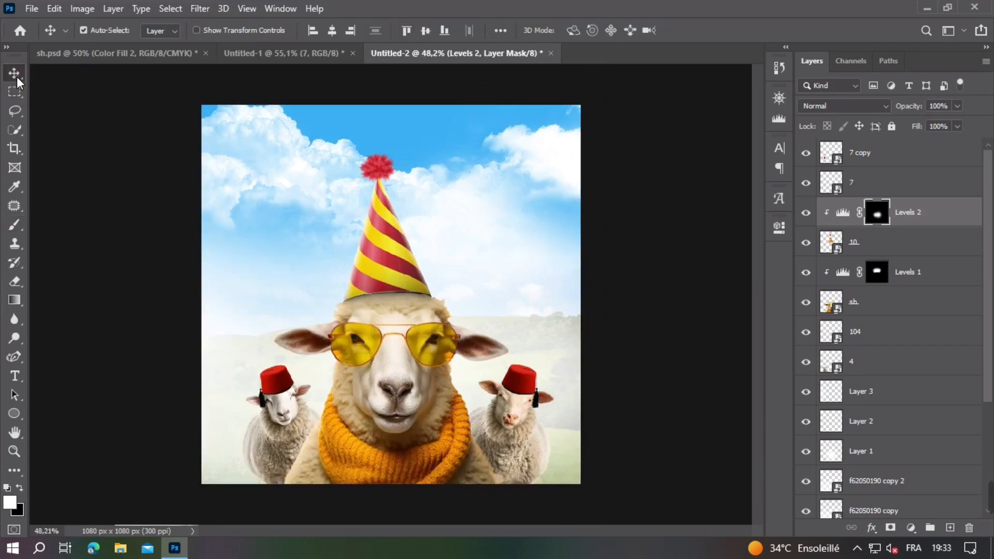
left_click(379, 237)
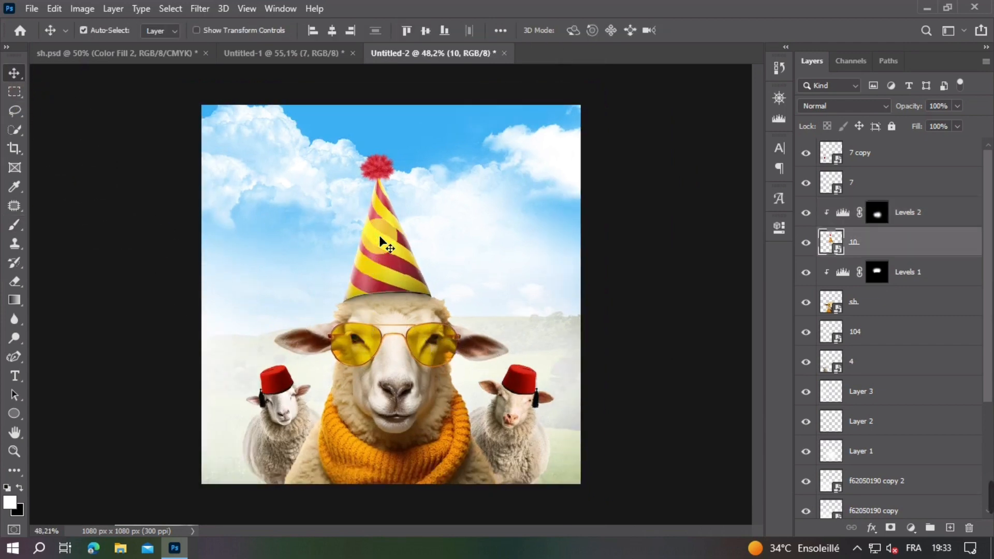
right_click(888, 250)
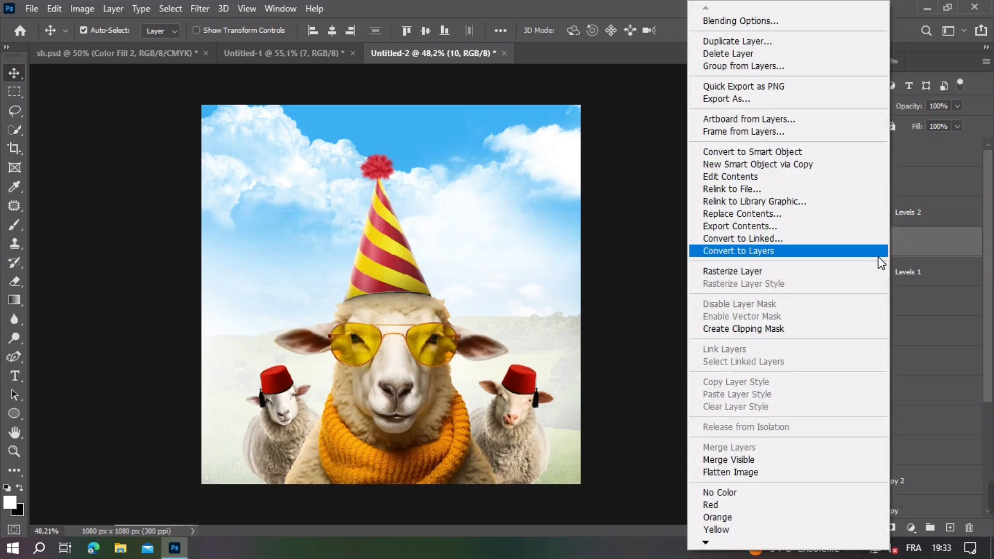
left_click(740, 272)
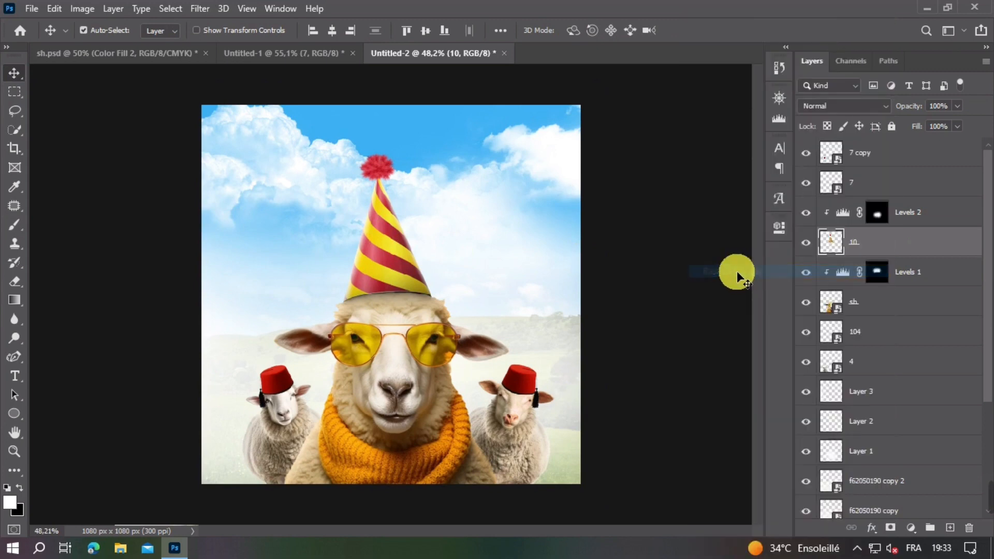
left_click(15, 338)
left_click(52, 339)
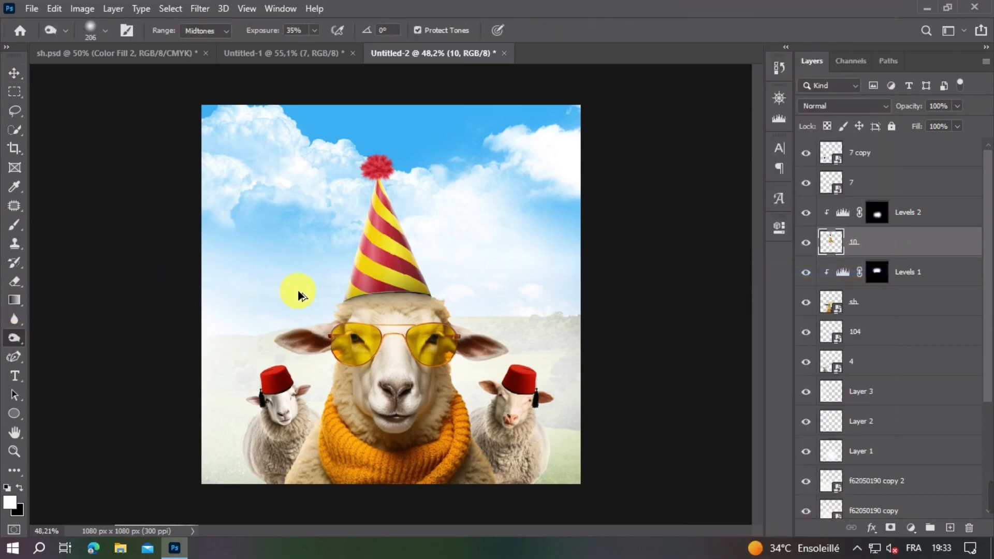
left_click_drag(298, 291, 338, 288)
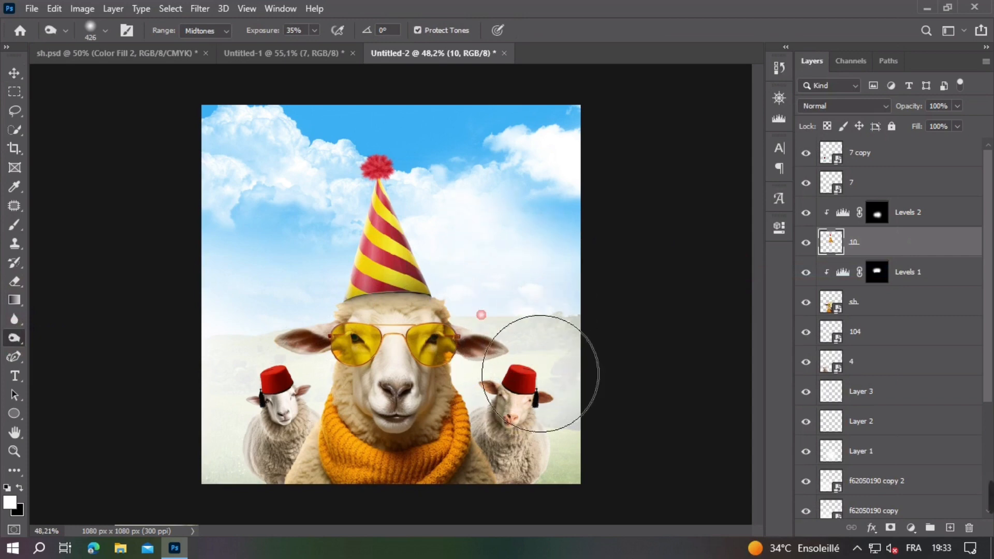
Step: Lighten the party hat's left side with the Dodge tool on Midtones at 100% exposure, using a 450 px brush
left_click(17, 347)
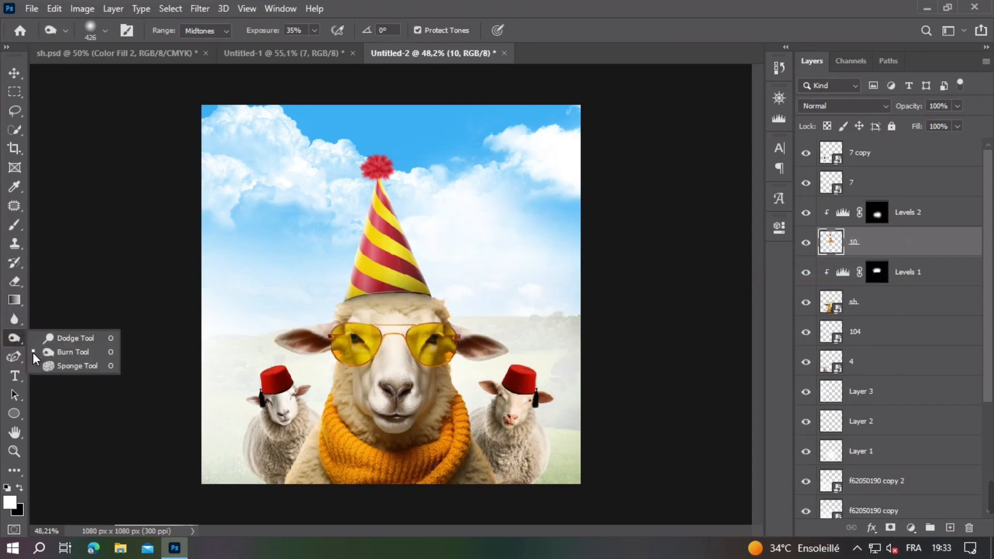
left_click(48, 337)
left_click_drag(352, 329, 324, 385)
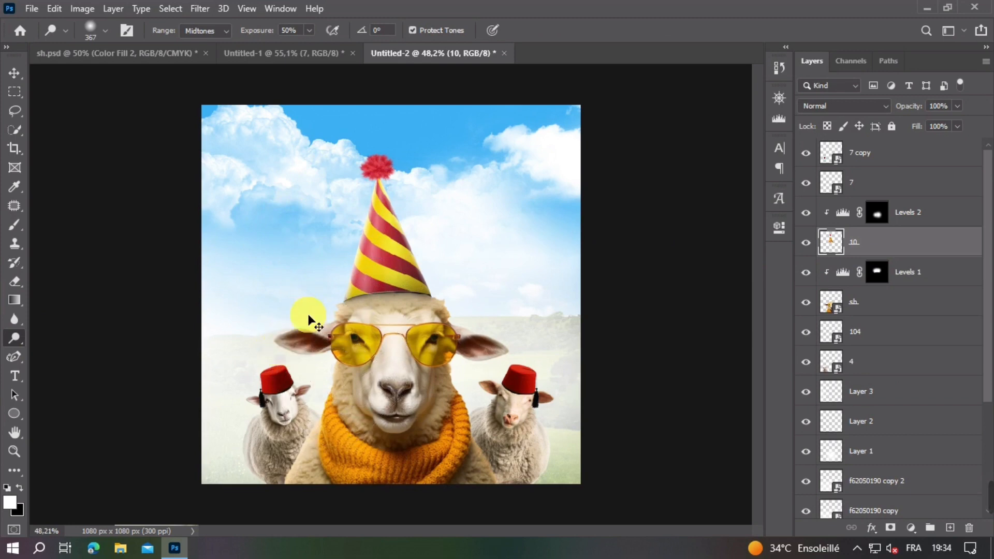
left_click_drag(322, 258, 337, 259)
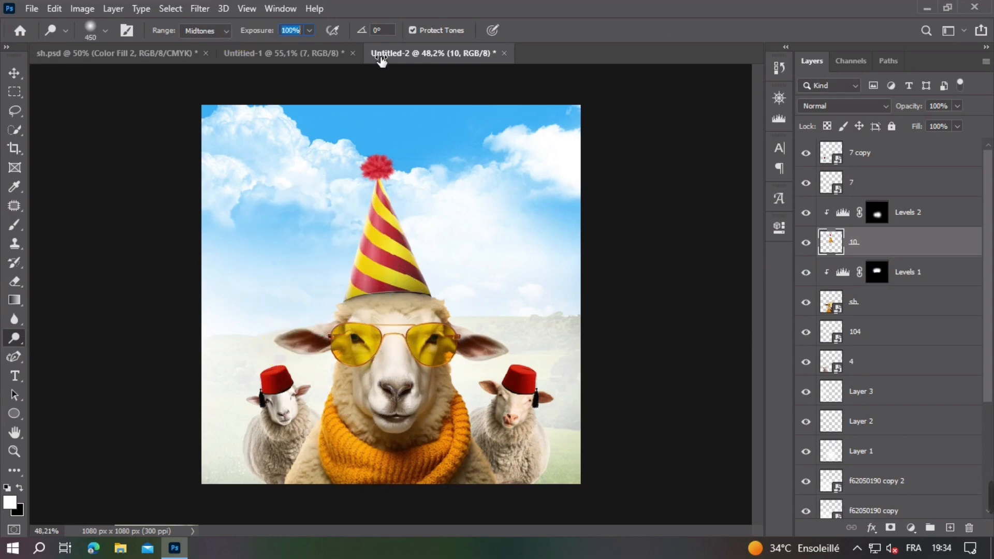
scroll(342, 378, "down", 2)
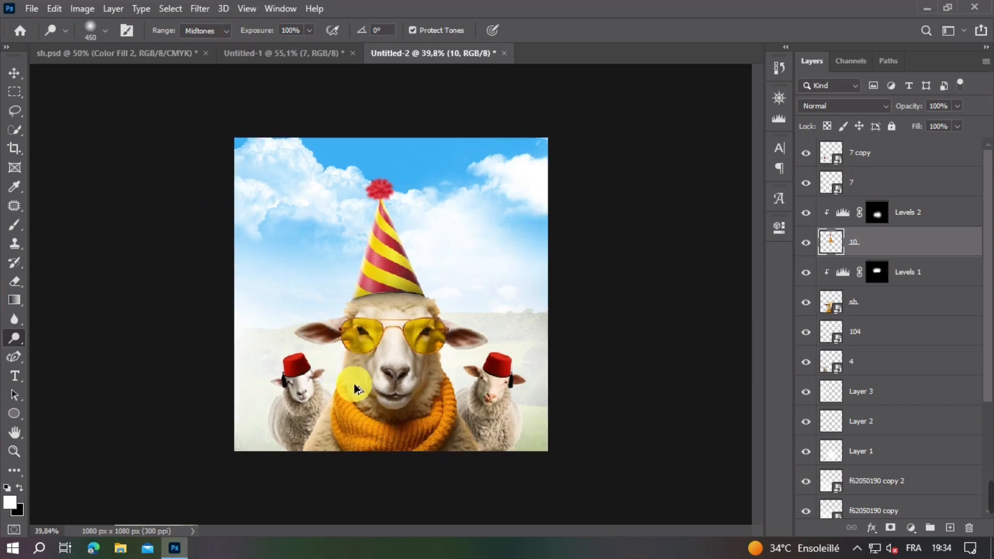
scroll(416, 358, "up", 2)
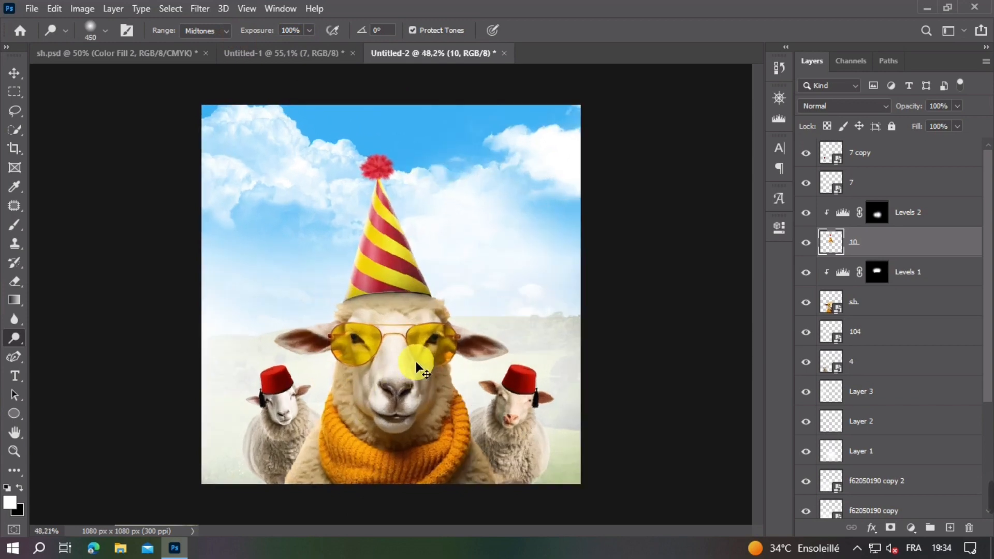
Step: Add a white Solid Color fill clipped to the main sheep's layer sh and invert its mask to black
left_click(15, 73)
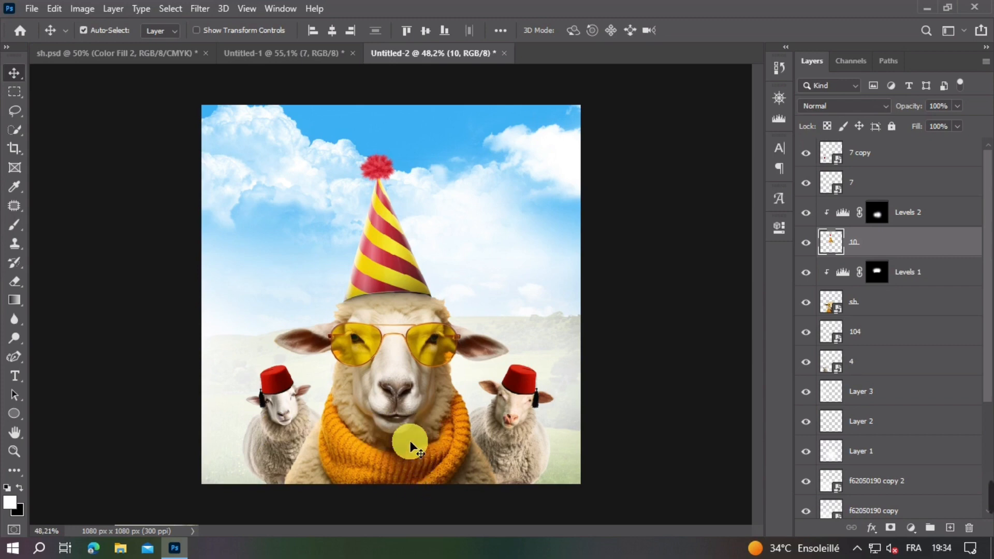
left_click(578, 402)
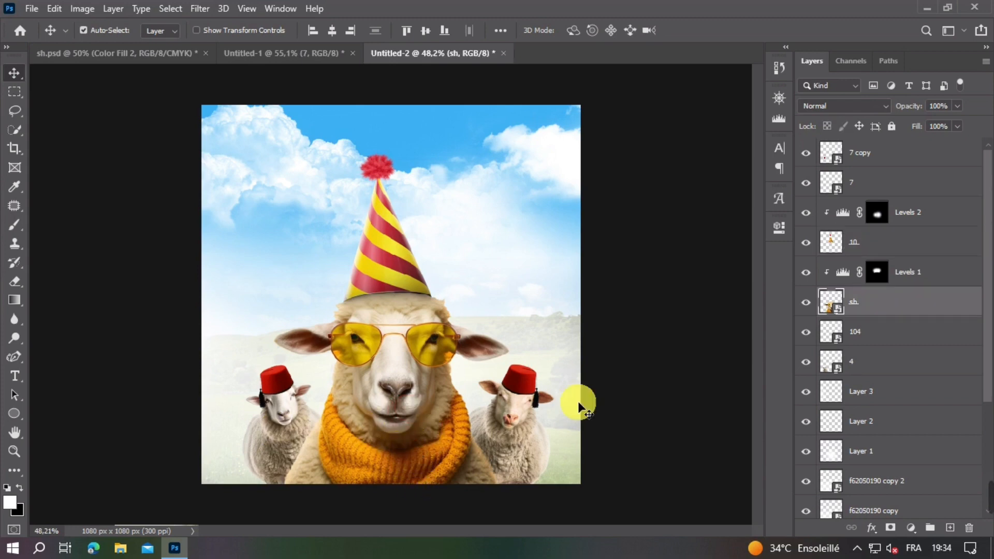
left_click(910, 528)
left_click(899, 275)
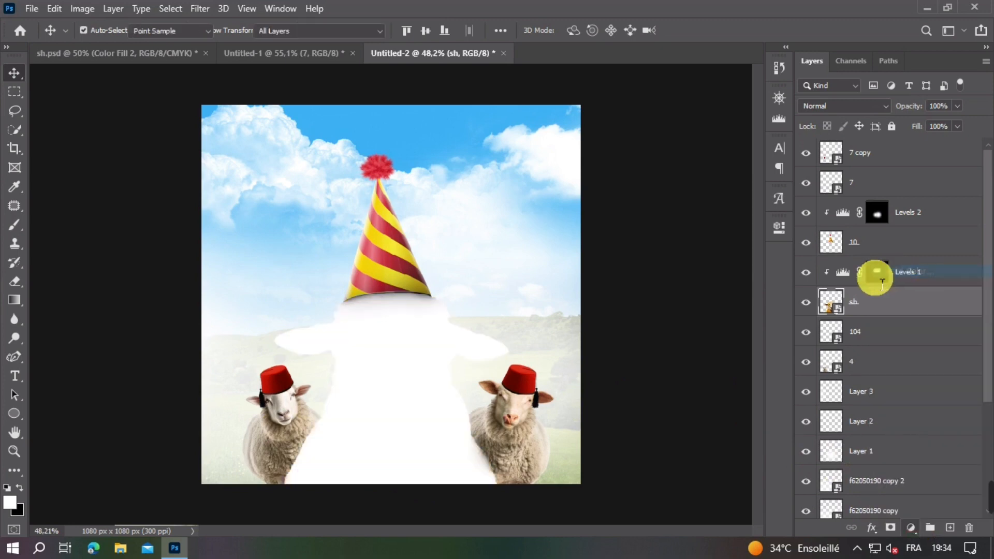
key("Return")
left_click(887, 310)
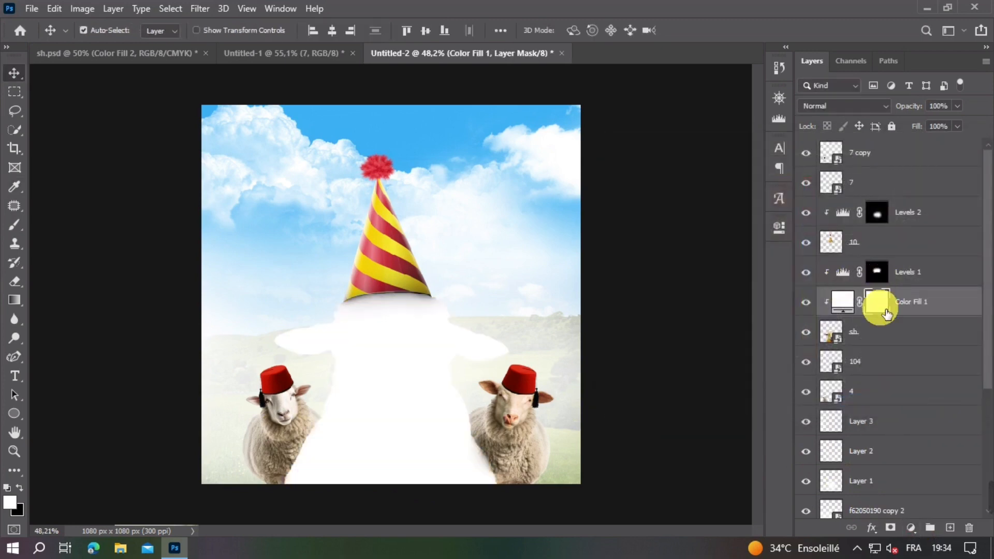
key("ctrl+i")
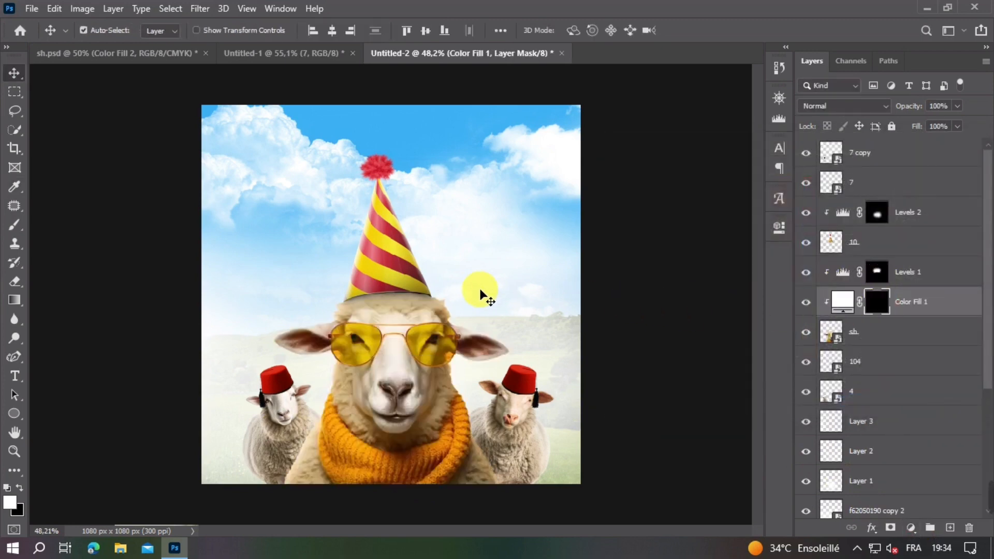
Step: Paint white on the Color Fill 1 mask along the main sheep's right shoulder and scarf edge, reducing the soft brush to 102 px
left_click(15, 224)
scroll(492, 375, "up", 2)
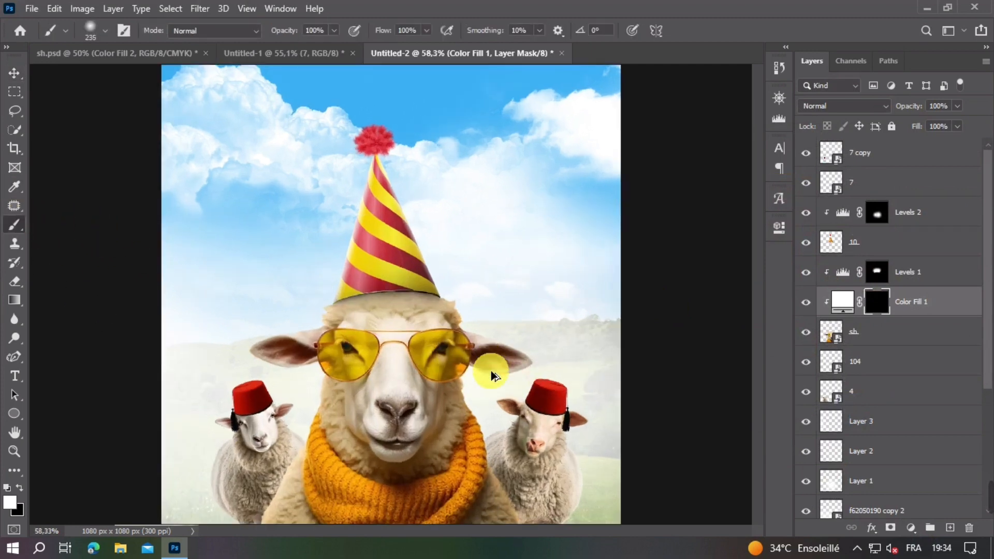
scroll(492, 375, "up", 3)
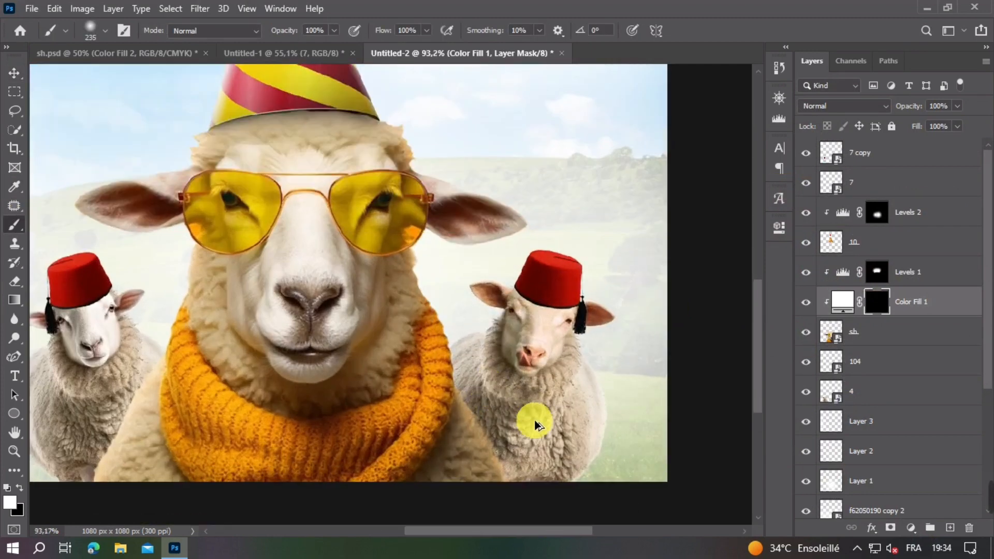
left_click_drag(536, 421, 512, 422)
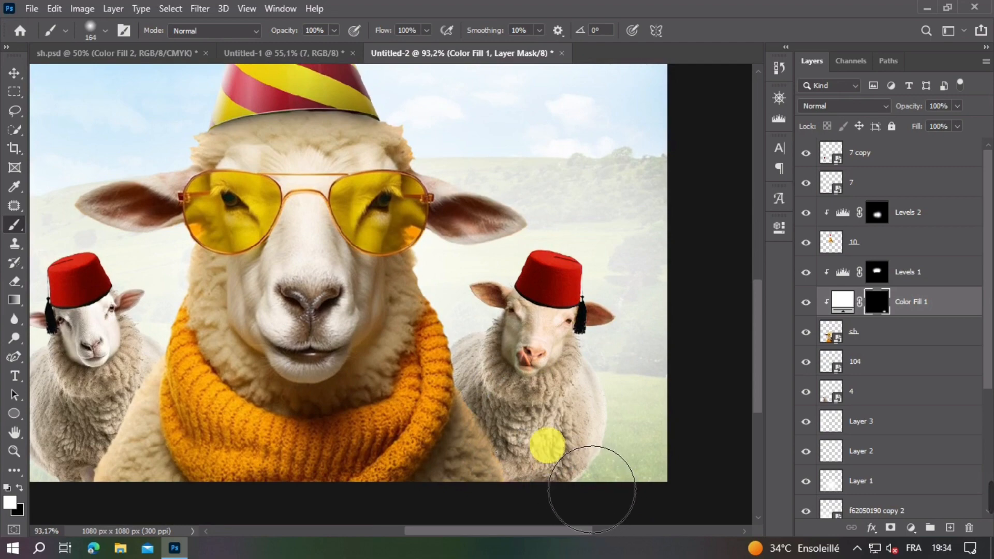
left_click_drag(592, 489, 588, 476)
mouse_move(546, 412)
left_mouse_down()
mouse_move(527, 331)
mouse_move(456, 285)
mouse_move(488, 268)
mouse_move(531, 311)
mouse_move(585, 310)
mouse_move(503, 353)
left_mouse_up()
scroll(459, 286, "up", 3)
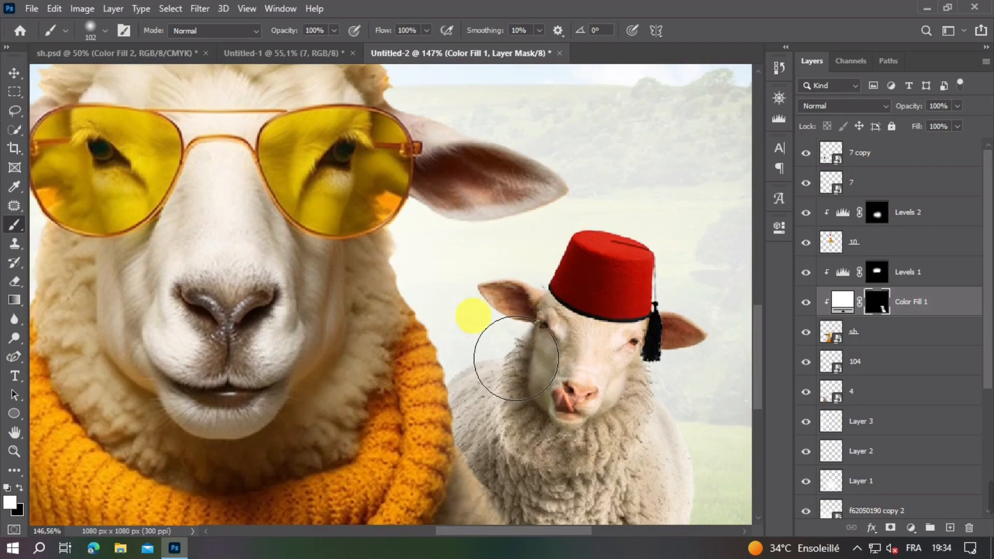
Step: Brush a light rim along the right side of the main sheep's head and ear on the Color Fill 1 mask
scroll(531, 402, "up", 5)
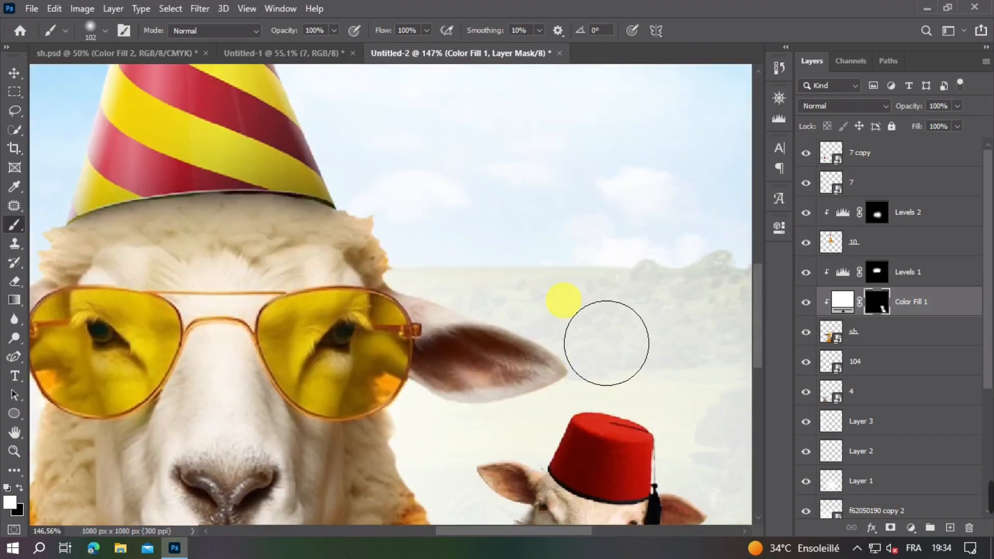
left_click_drag(405, 204, 423, 262)
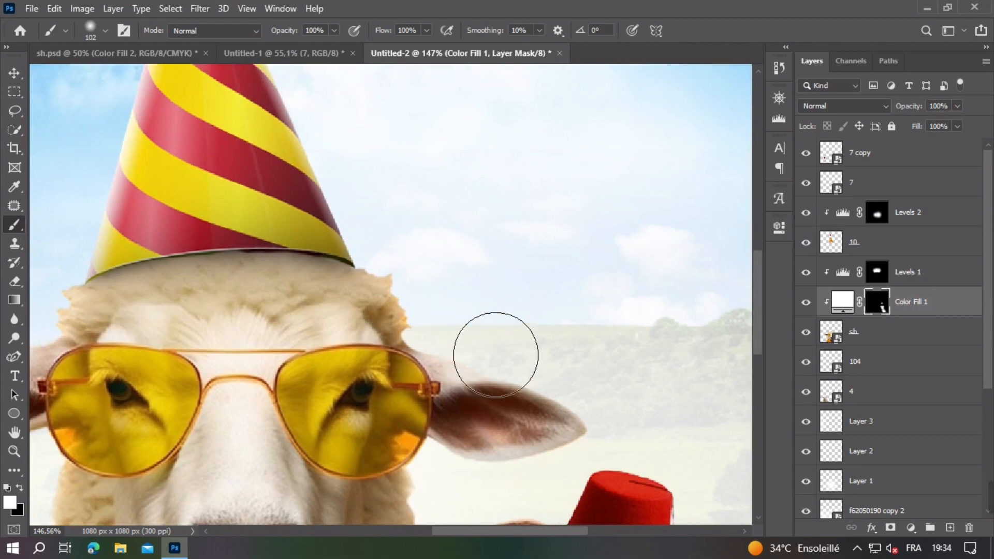
mouse_move(468, 204)
left_mouse_down()
mouse_move(477, 237)
mouse_move(617, 249)
left_mouse_up()
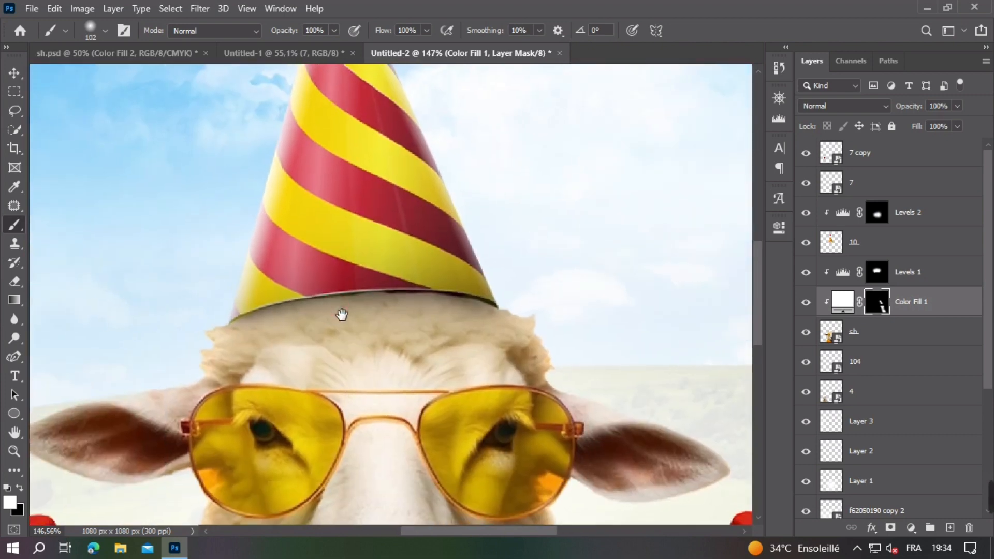
Step: Brush the same light rim down the main sheep's left side, from the head and ear past the scarf to the shoulder
left_click_drag(341, 315, 434, 228)
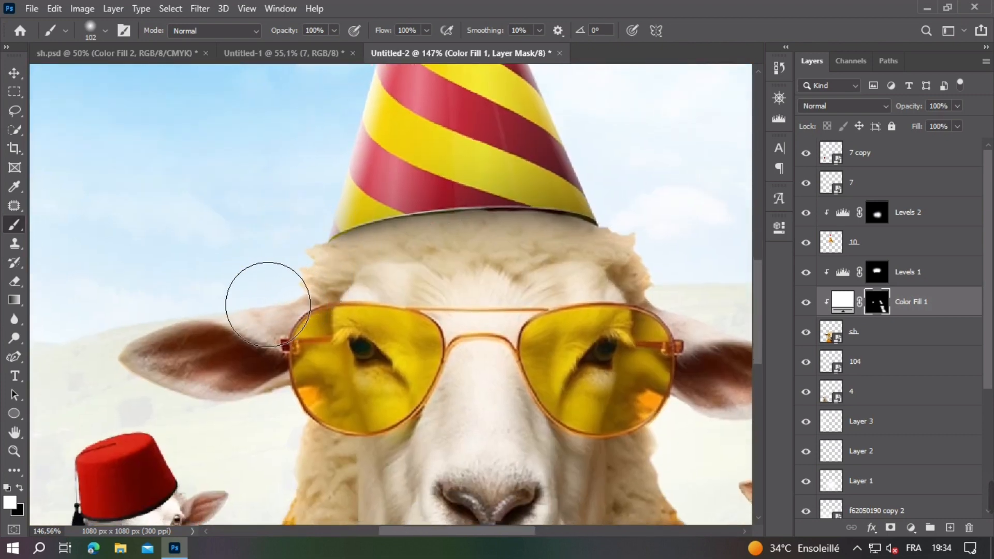
left_click_drag(259, 346, 290, 227)
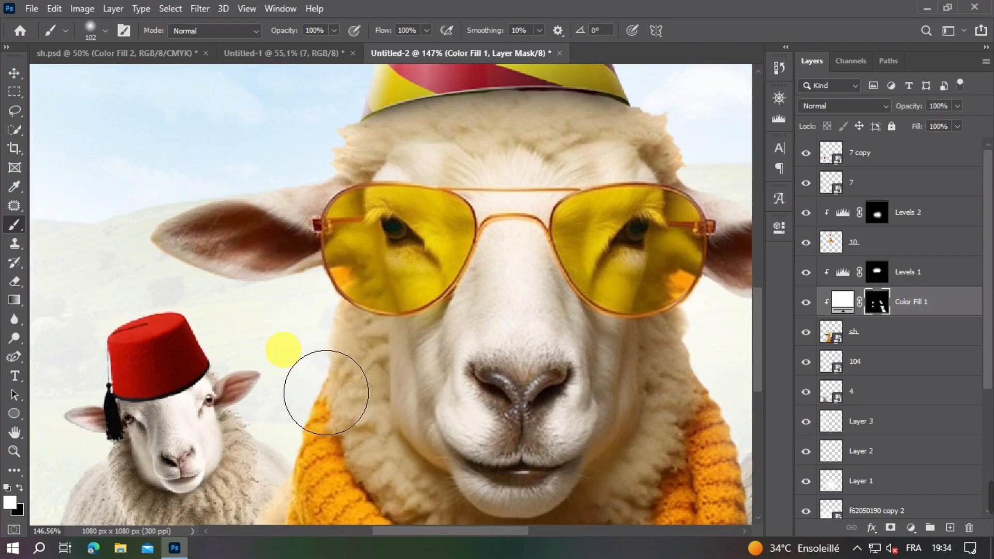
left_click_drag(386, 433, 411, 329)
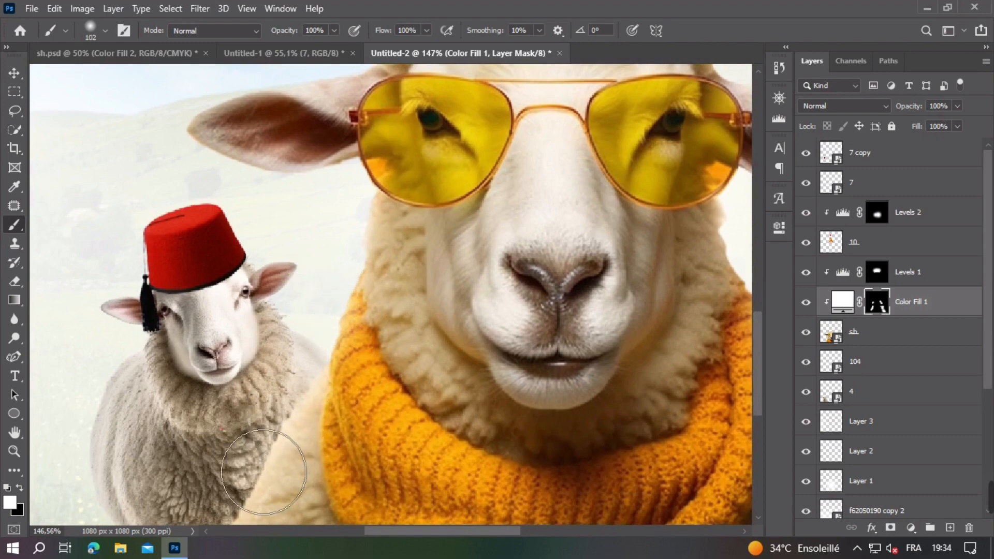
left_click_drag(264, 472, 364, 284)
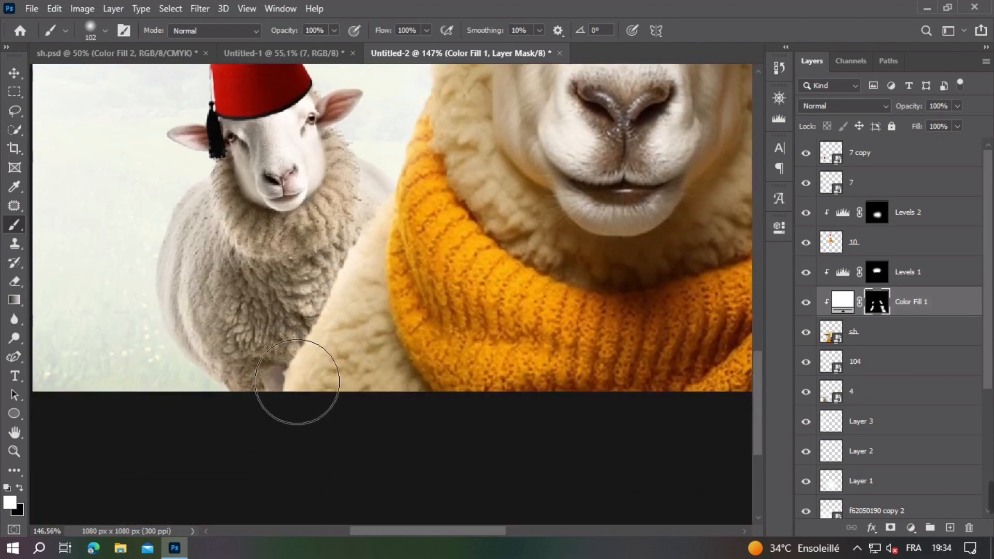
scroll(440, 334, "down", 5)
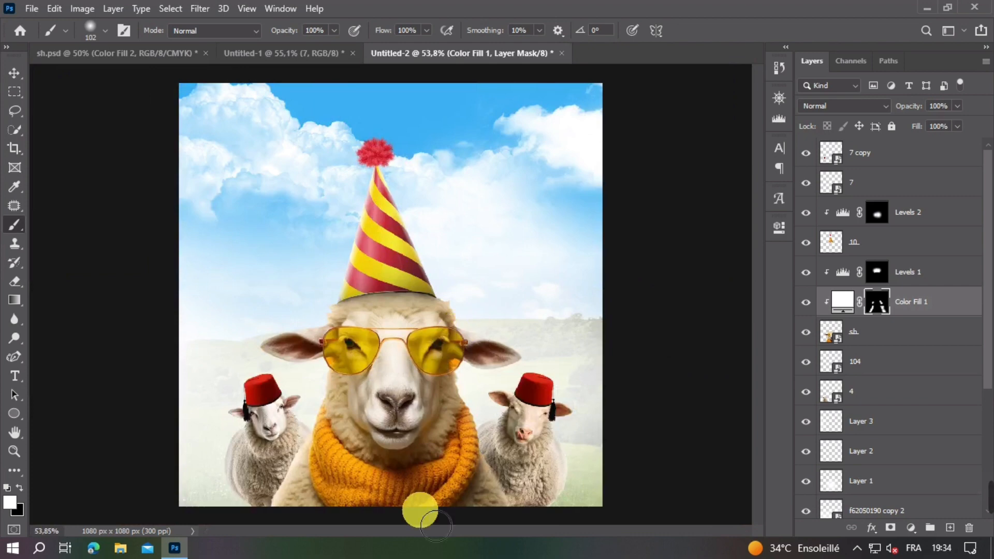
Step: Touch up the light rim on the fur beside the main sheep's hat on the Color Fill 1 mask with a 51 px soft brush
left_click_drag(253, 473, 279, 474)
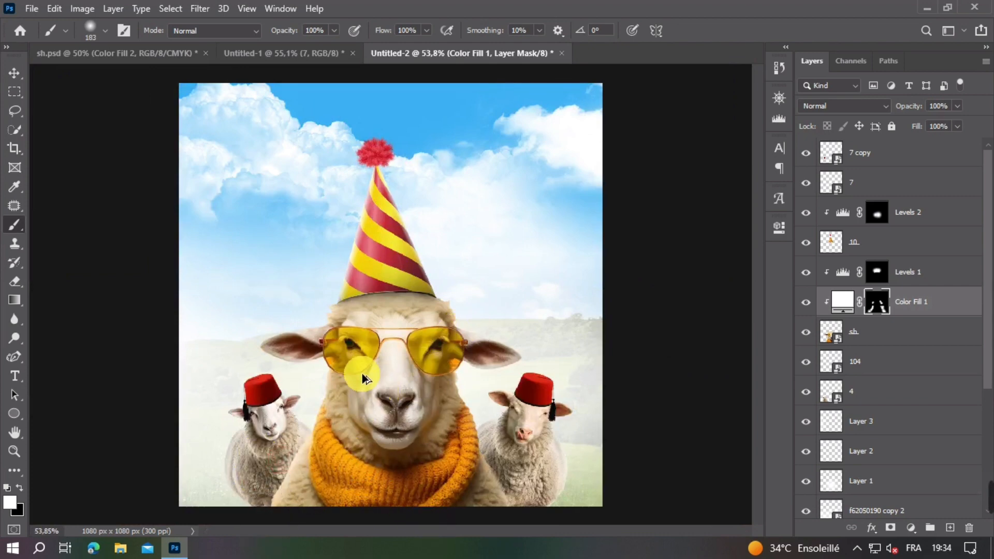
scroll(352, 369, "up", 3)
mouse_move(342, 328)
left_mouse_down()
mouse_move(310, 307)
mouse_move(308, 318)
mouse_move(257, 306)
mouse_move(267, 313)
left_mouse_up()
scroll(327, 280, "up", 4)
scroll(335, 309, "up", 3)
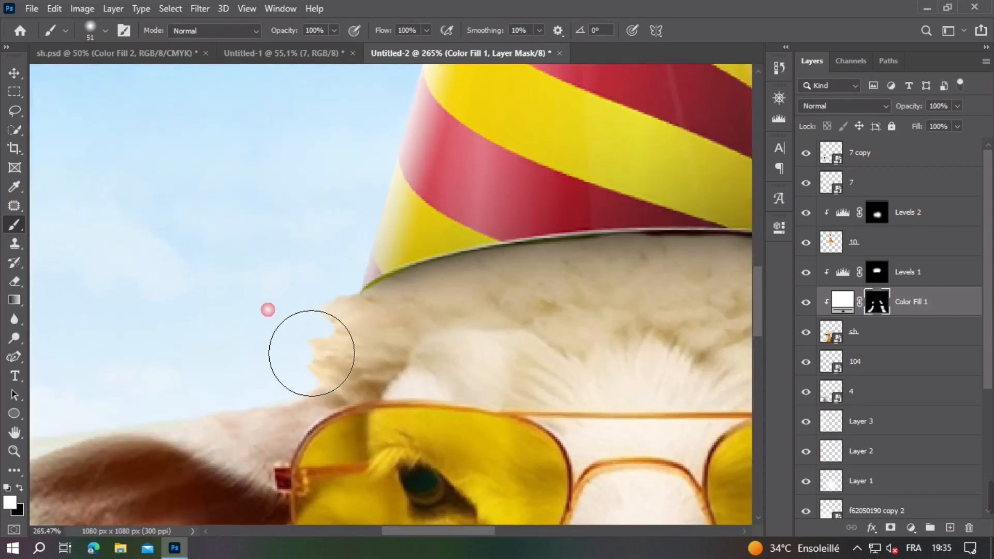
scroll(278, 322, "down", 2)
scroll(274, 383, "down", 5)
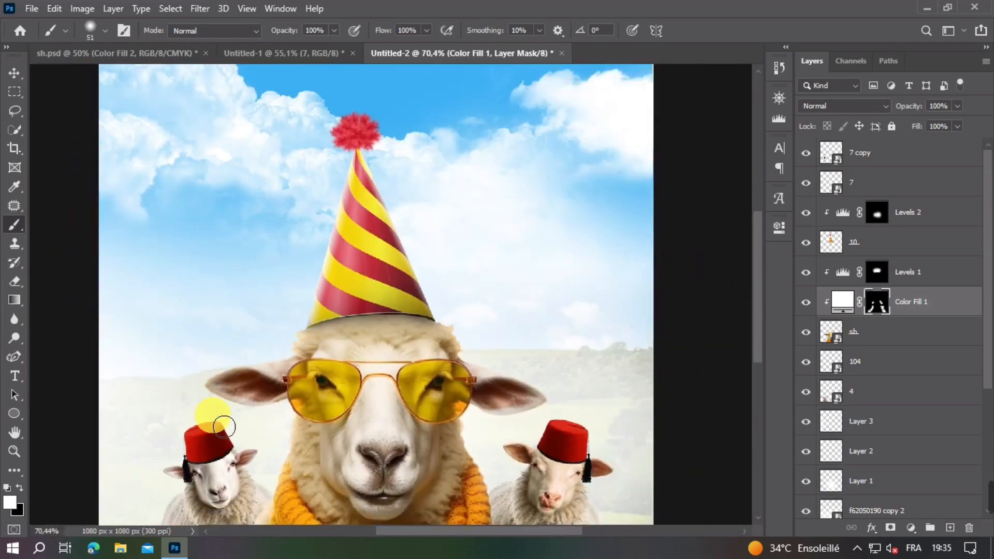
left_click_drag(223, 427, 251, 452)
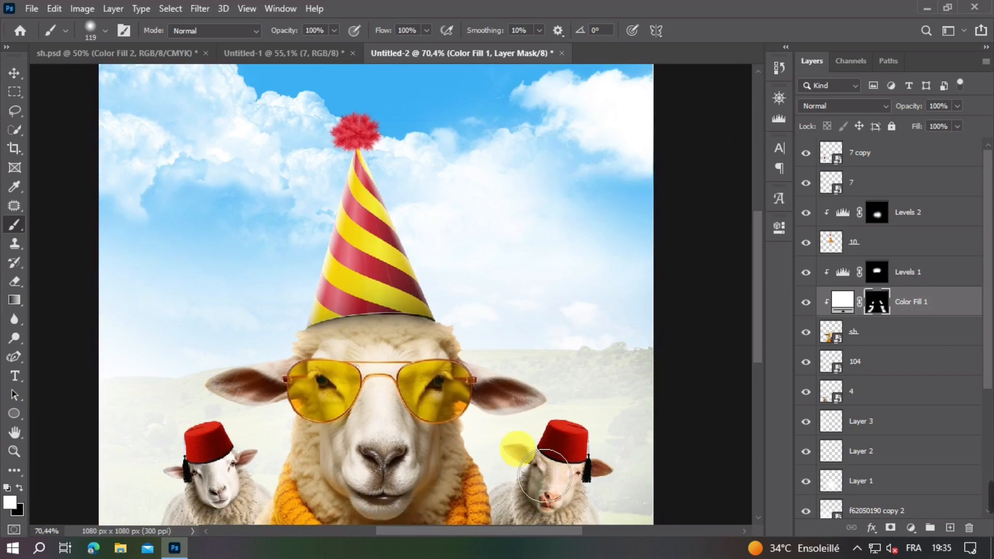
scroll(554, 471, "down", 5)
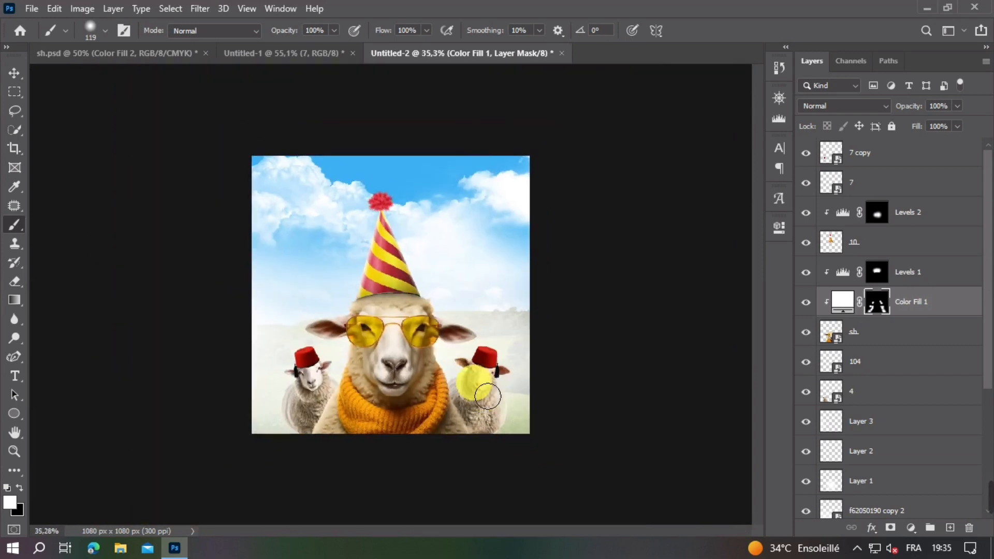
scroll(482, 389, "up", 2)
Step: Add a Levels adjustment clipped to the right sheep's layer 104, lower the output white level to 26 and invert its mask to black
left_click(16, 77)
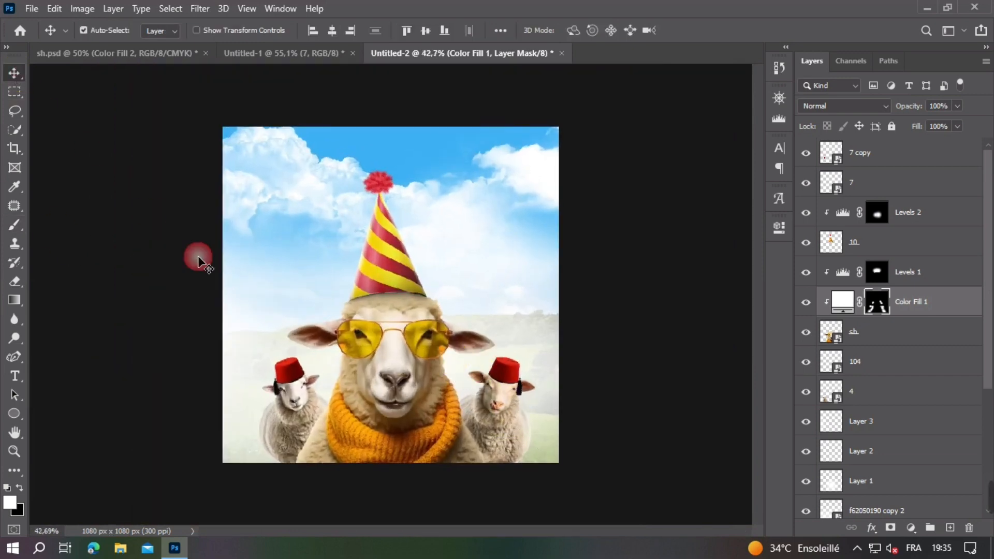
left_click(679, 209)
key("ctrl+1")
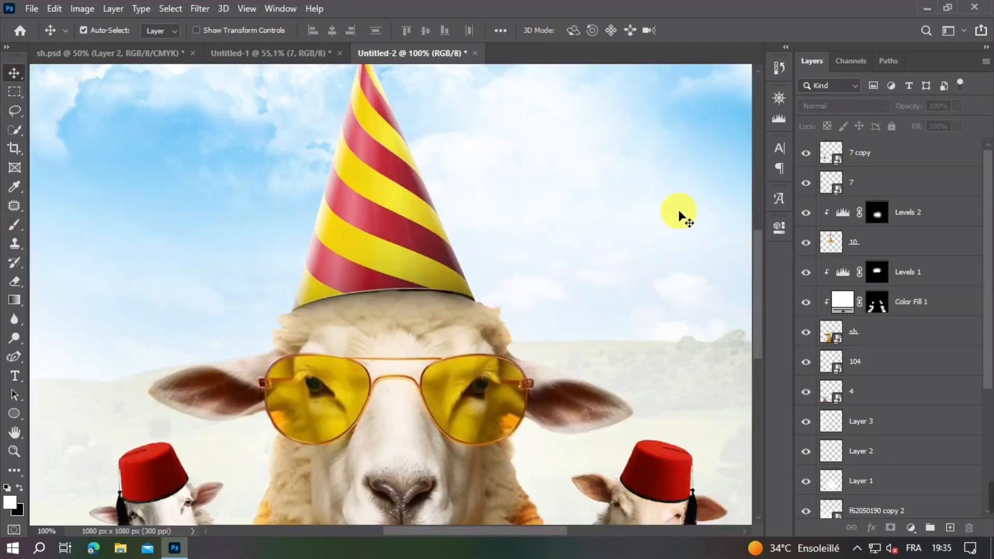
left_click_drag(517, 298, 435, 110)
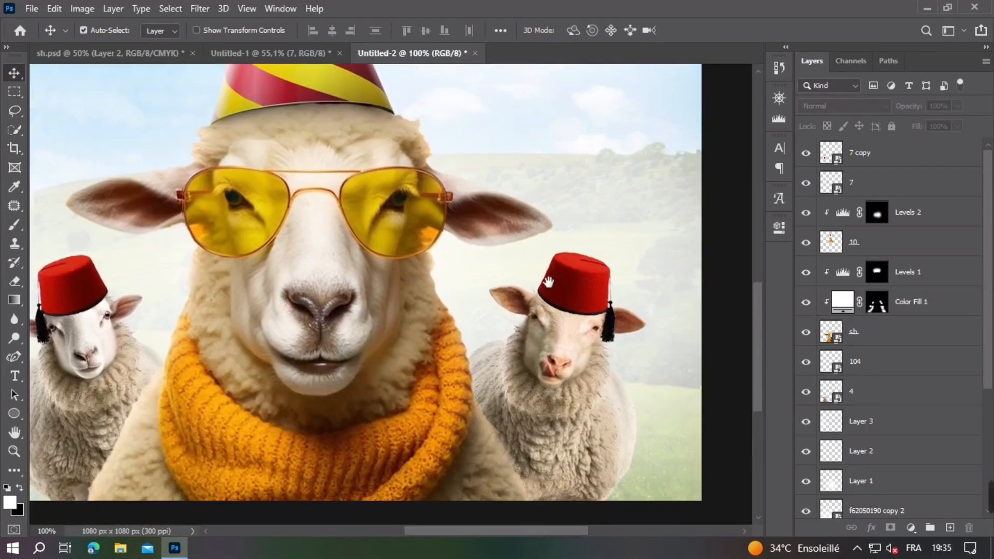
left_click_drag(577, 319, 540, 269)
left_click(533, 281)
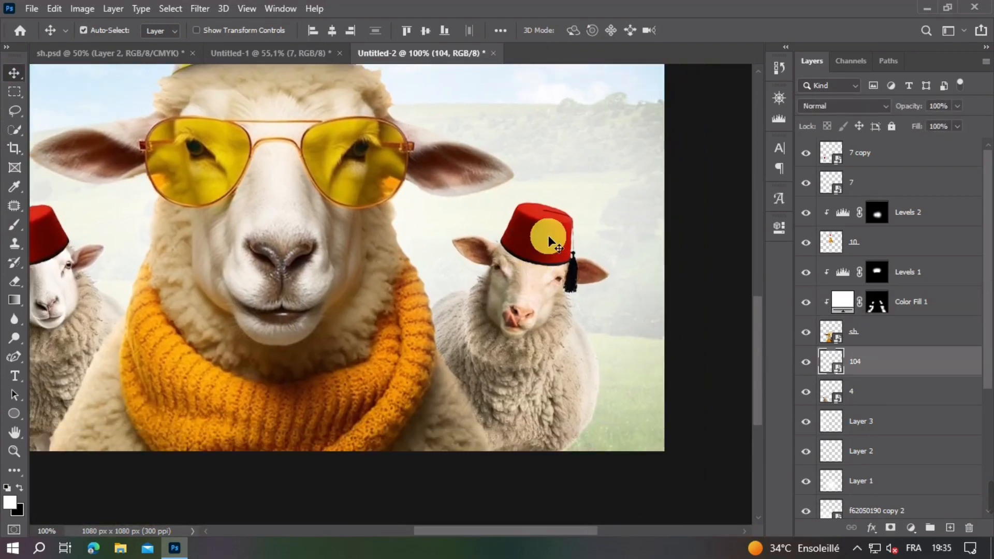
left_click(911, 528)
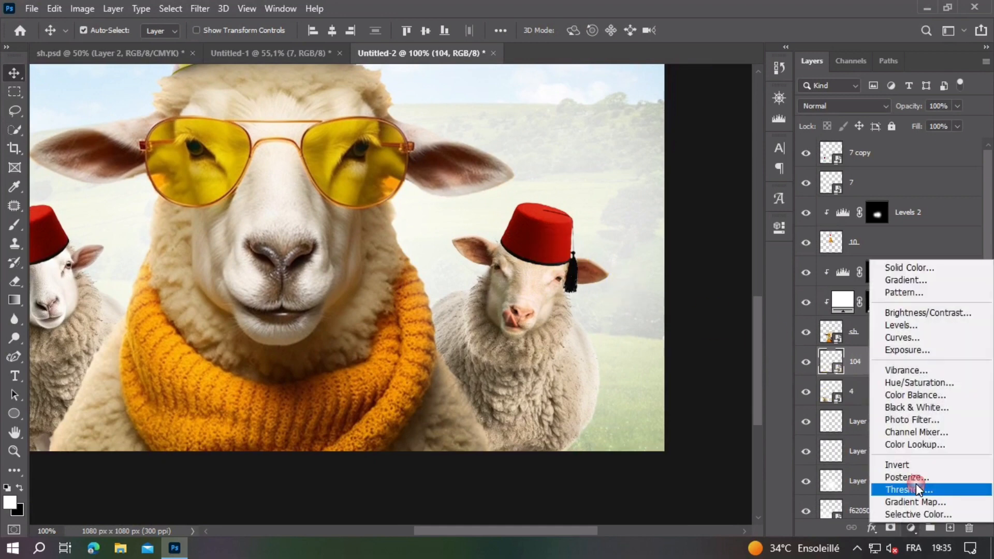
left_click(914, 326)
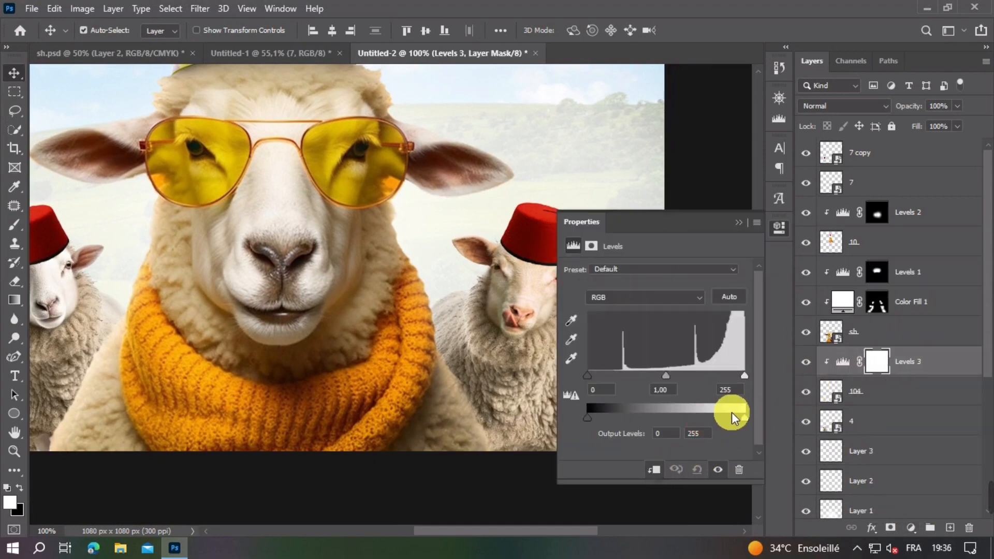
left_click_drag(703, 419, 604, 419)
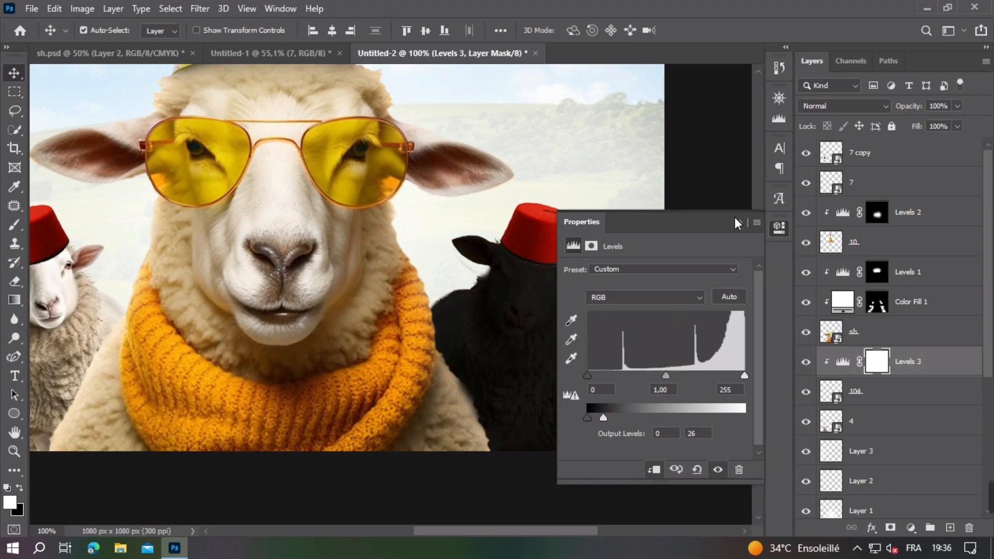
left_click(740, 221)
key("ctrl+i")
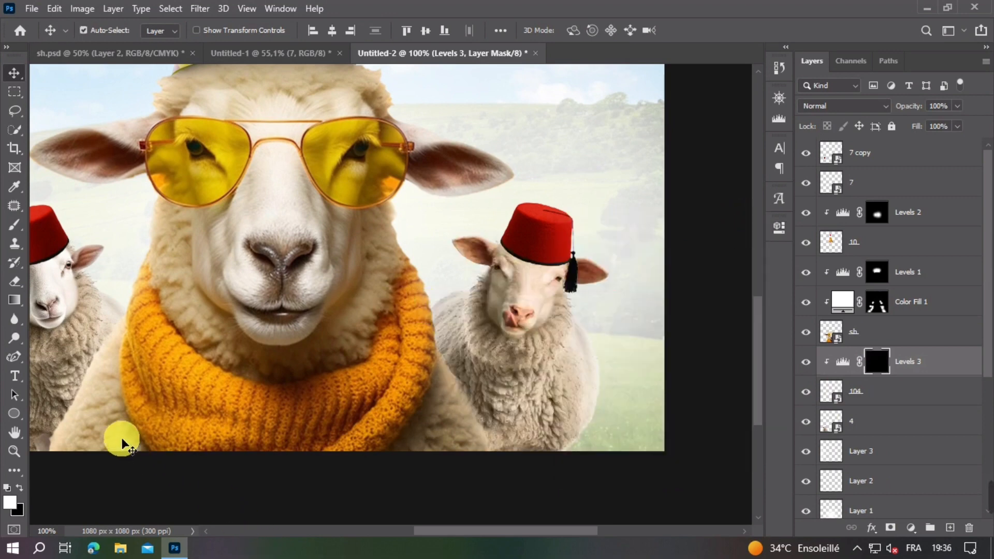
Step: Paint white on the Levels 3 mask beneath the right sheep's fez to shade its forehead, using a soft brush of about 51 px
left_click(14, 224)
scroll(475, 282, "up", 5)
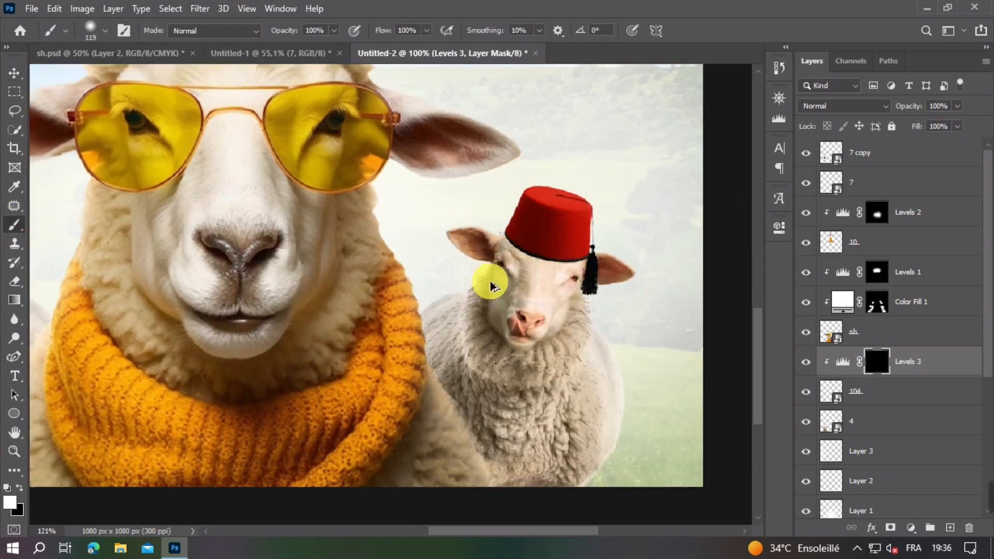
left_click_drag(596, 223, 593, 225)
scroll(594, 228, "up", 5)
mouse_move(438, 203)
left_mouse_down()
mouse_move(481, 235)
mouse_move(464, 222)
left_mouse_up()
key("bracketright")
key("bracketright")
key("bracketright")
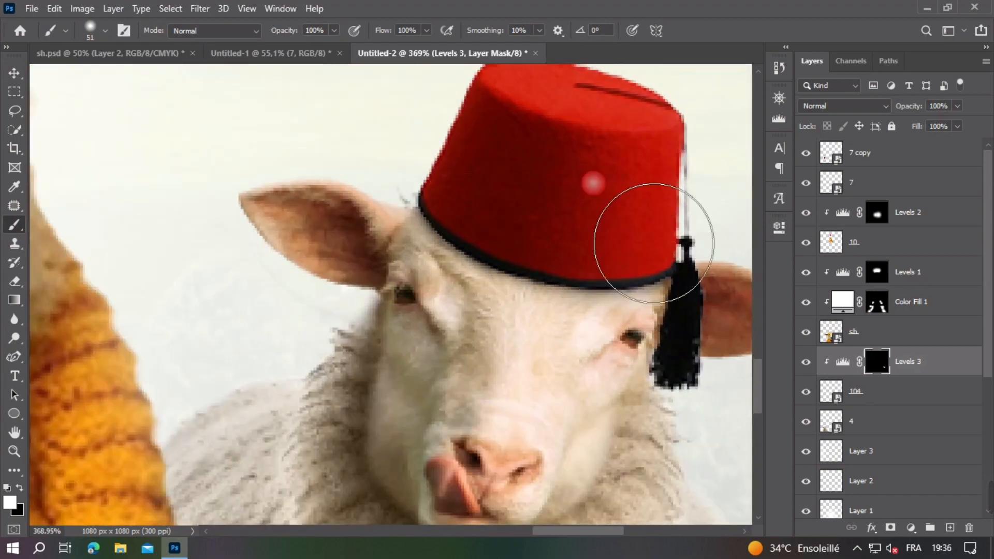
scroll(590, 238, "down", 8)
Step: Rasterize the right fez's layer 7 and darken the fez with the Burn tool
left_click(14, 72)
left_click(526, 194)
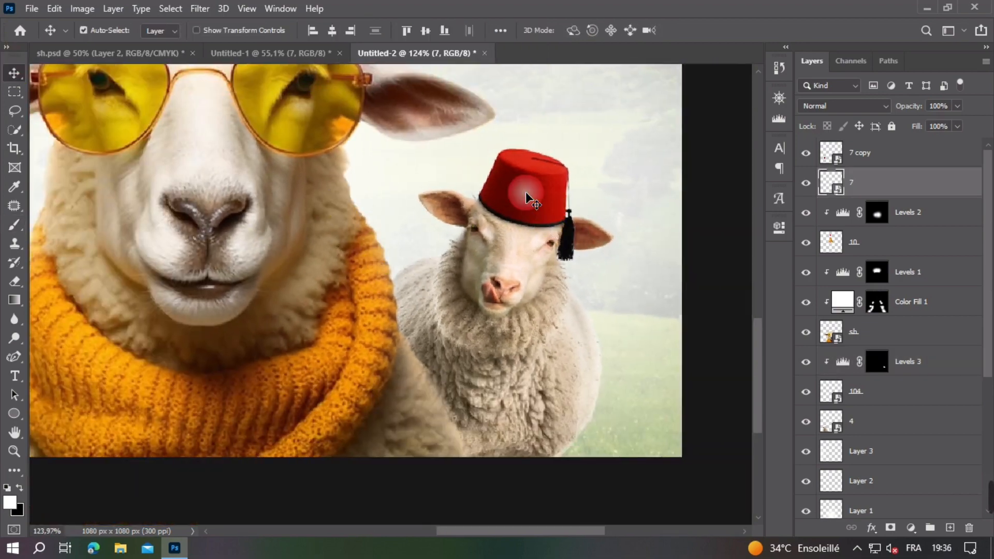
key("o")
right_click(882, 182)
left_click(688, 269)
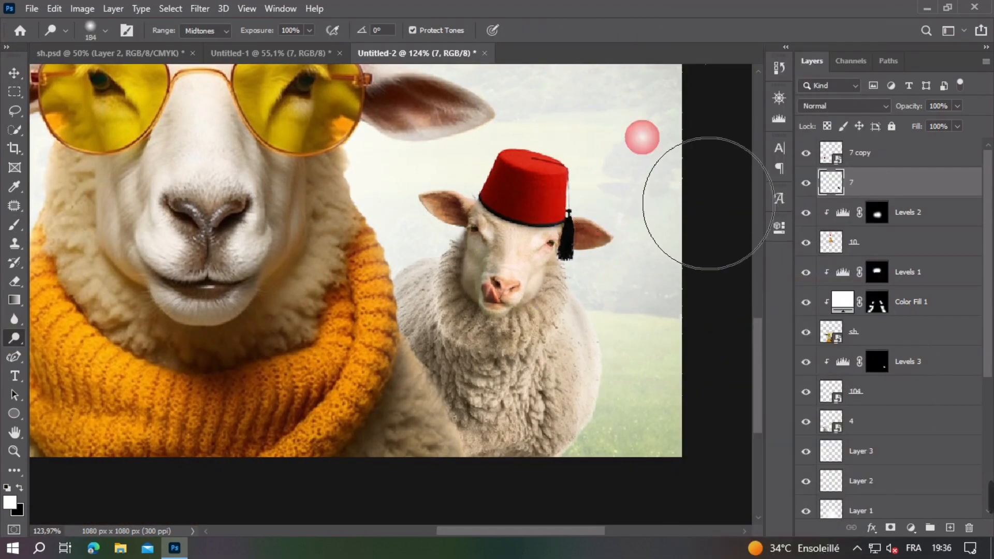
right_click(8, 343)
left_click(73, 352)
left_click_drag(470, 201, 306, 204)
mouse_move(535, 263)
left_mouse_down()
mouse_move(514, 301)
mouse_move(599, 252)
left_mouse_up()
Step: Add a Levels adjustment clipped to the right fez's layer 7, lower its output white level strongly and invert its mask to black
left_click(17, 76)
left_click(911, 528)
left_click(899, 328)
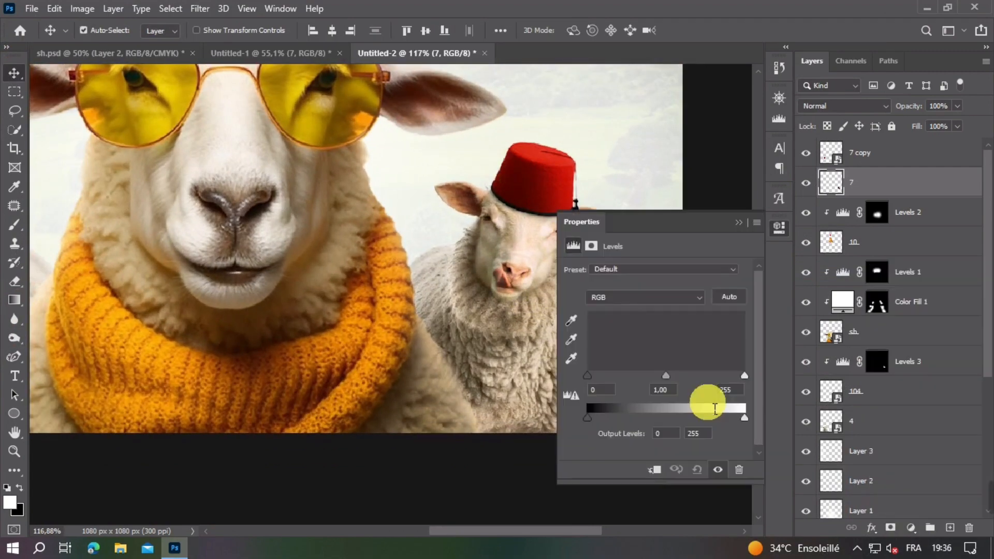
left_click(655, 469)
left_click_drag(745, 418, 603, 431)
left_click(756, 214)
key("ctrl+i")
Step: Paint white on the Levels 4 mask with a 94 px soft brush to shade the lower part of the right fez
key("b")
mouse_move(496, 277)
left_mouse_down()
mouse_move(547, 334)
mouse_move(543, 321)
left_mouse_up()
scroll(543, 246, "up", 1)
scroll(543, 245, "up", 2)
mouse_move(543, 245)
left_mouse_down()
mouse_move(436, 224)
mouse_move(589, 253)
left_mouse_up()
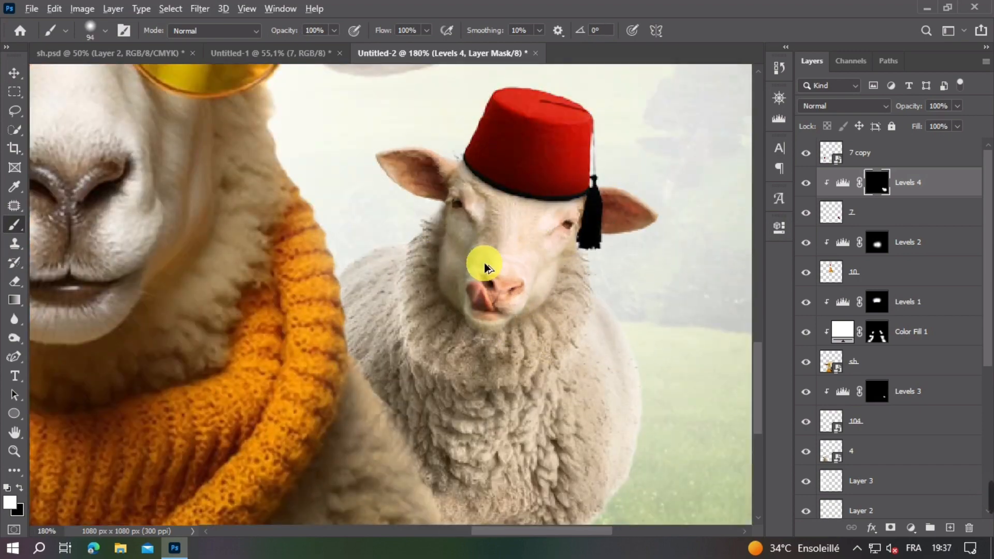
scroll(488, 277, "down", 3)
Step: Add a Levels adjustment clipped to the left sheep's layer 4, lower its output white level strongly and invert its mask to black
left_click(15, 73)
left_click(172, 233)
left_click(911, 529)
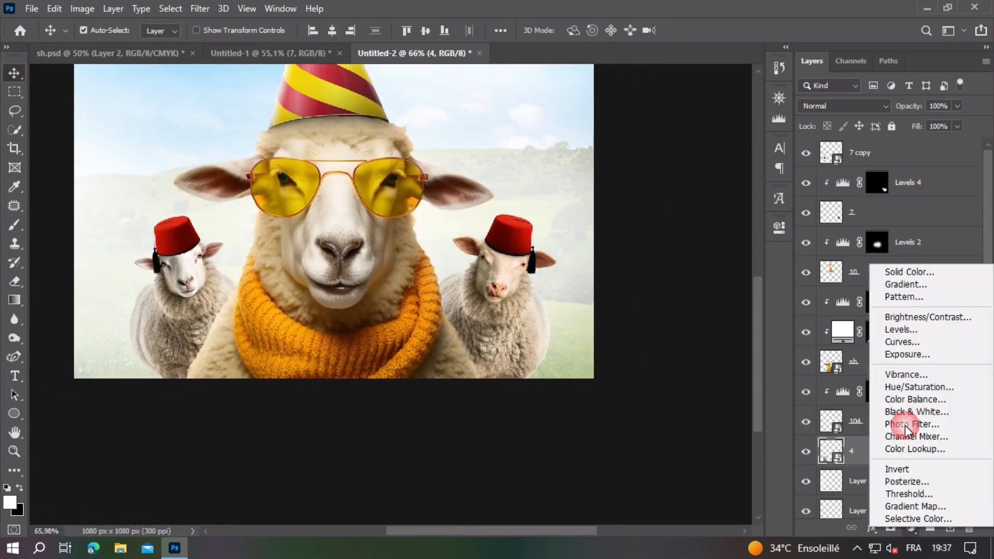
left_click(898, 326)
left_click(654, 469)
left_click_drag(744, 419, 606, 418)
left_click(739, 222)
key("ctrl+i")
Step: Rotate the left sheep's fez on layer 7 copy slightly clockwise so it sits better on the head
key("b")
scroll(137, 237, "up", 5)
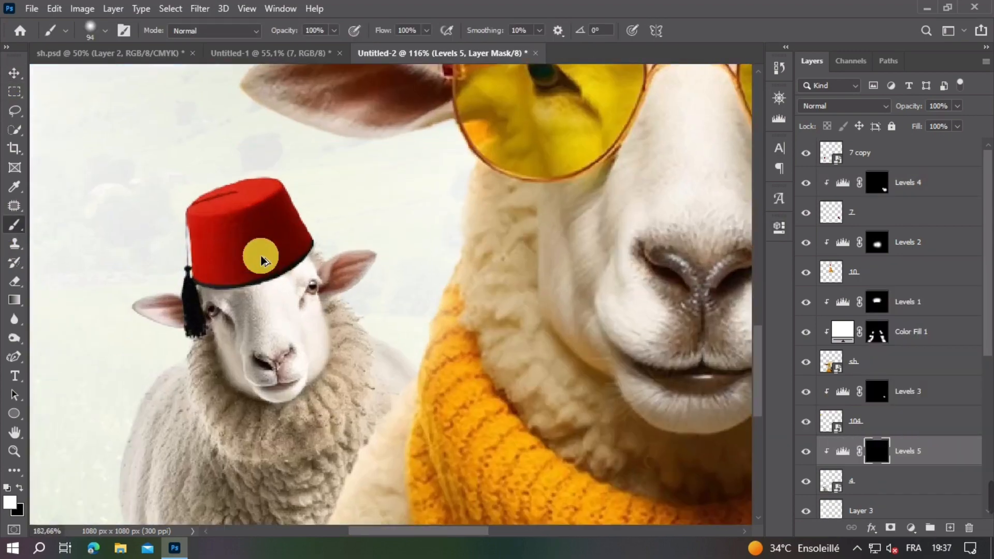
left_click(13, 73)
left_click(254, 233)
key("ctrl+t")
left_click_drag(395, 231, 396, 243)
key("Return")
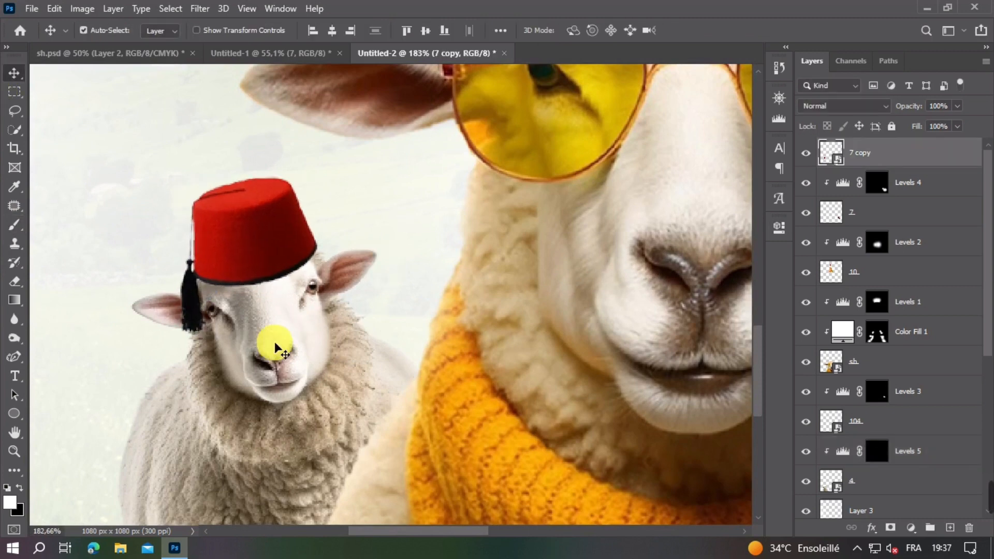
Step: Paint white on the Levels 5 mask beneath the left sheep's fez to shade its forehead, with soft brushes of 21 px and 58 px
left_click(275, 343)
left_click(877, 451)
left_click(14, 225)
scroll(275, 276, "up", 5)
mouse_move(282, 274)
left_mouse_down()
mouse_move(265, 269)
mouse_move(256, 288)
mouse_move(289, 244)
left_mouse_up()
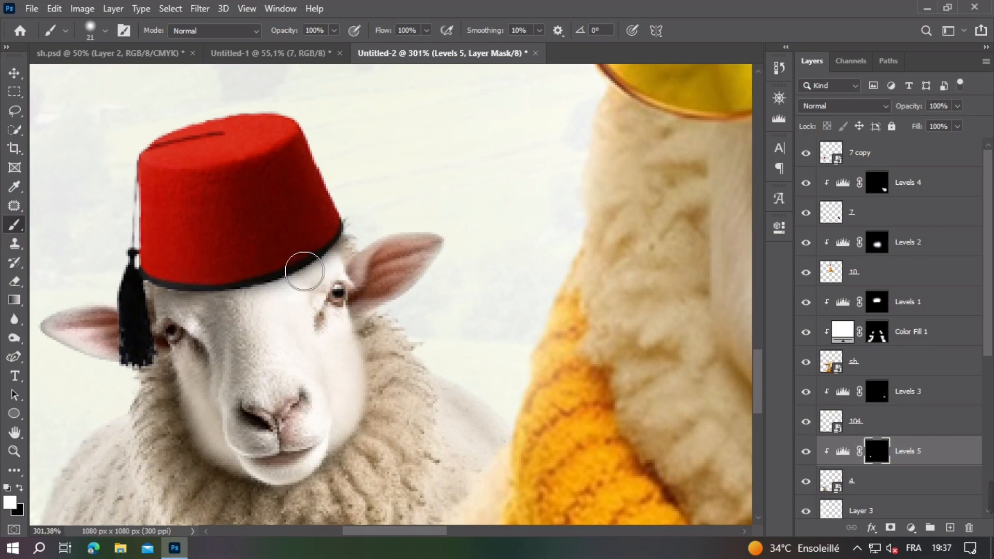
mouse_move(237, 286)
left_mouse_down()
mouse_move(288, 233)
mouse_move(254, 222)
mouse_move(277, 255)
left_mouse_up()
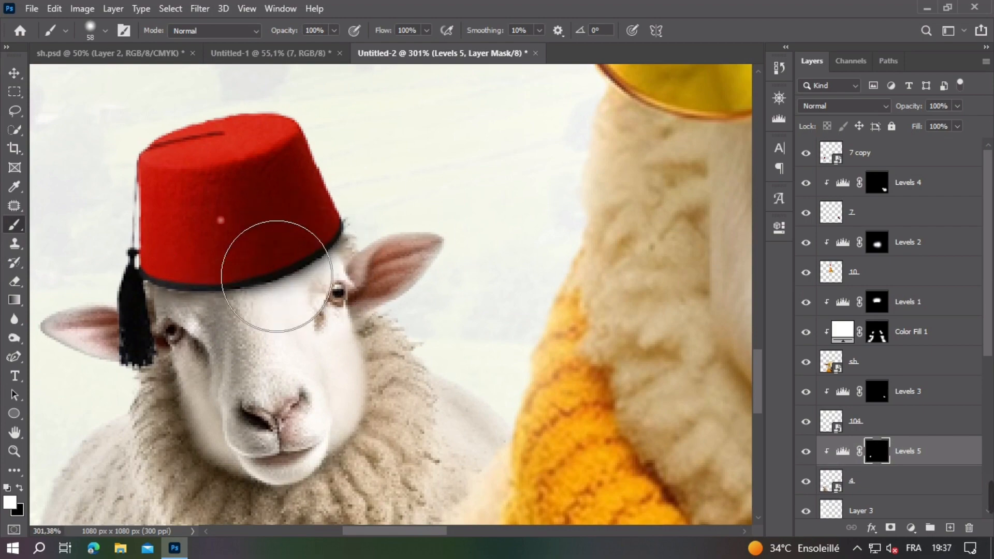
scroll(280, 267, "down", 4)
scroll(280, 272, "down", 1)
Step: Add more shading under the right sheep's fez on the Levels 3 mask with a 67 px soft brush
key("v")
left_click(690, 277)
left_click(877, 391)
left_click(14, 225)
scroll(633, 285, "up", 4)
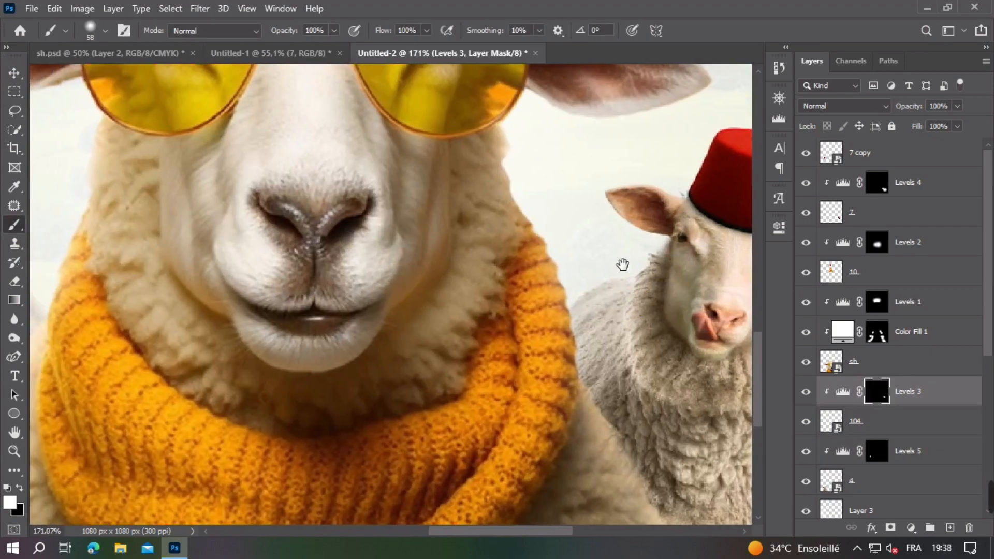
left_click_drag(624, 264, 446, 305)
left_click_drag(559, 273, 569, 273)
scroll(466, 239, "down", 4)
left_click_drag(233, 227, 406, 236)
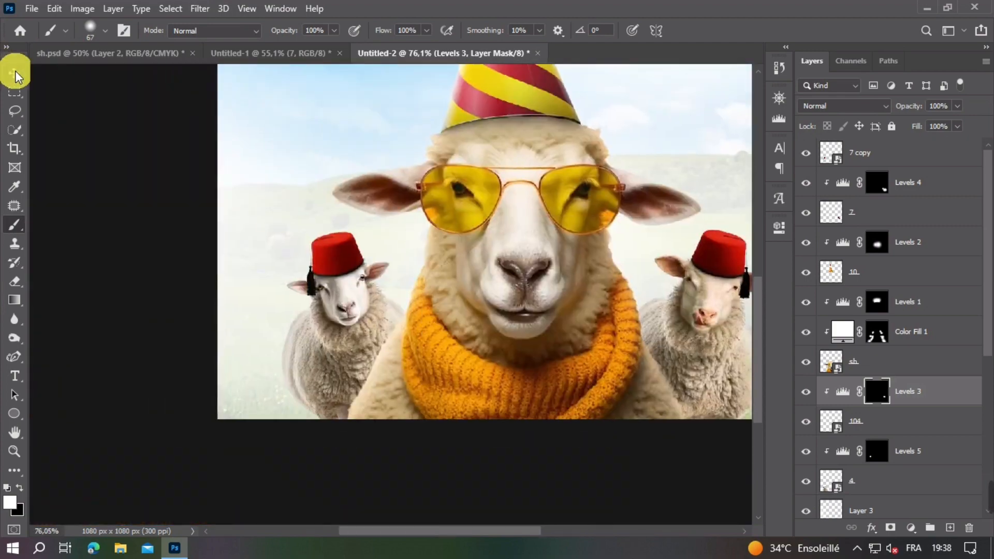
Step: Rasterize the left fez's layer 7 copy for shading with the Burn tool at 35% exposure
left_click(15, 73)
left_click(347, 261)
left_click(17, 337)
left_click(317, 307)
left_click(477, 223)
scroll(366, 268, "up", 5)
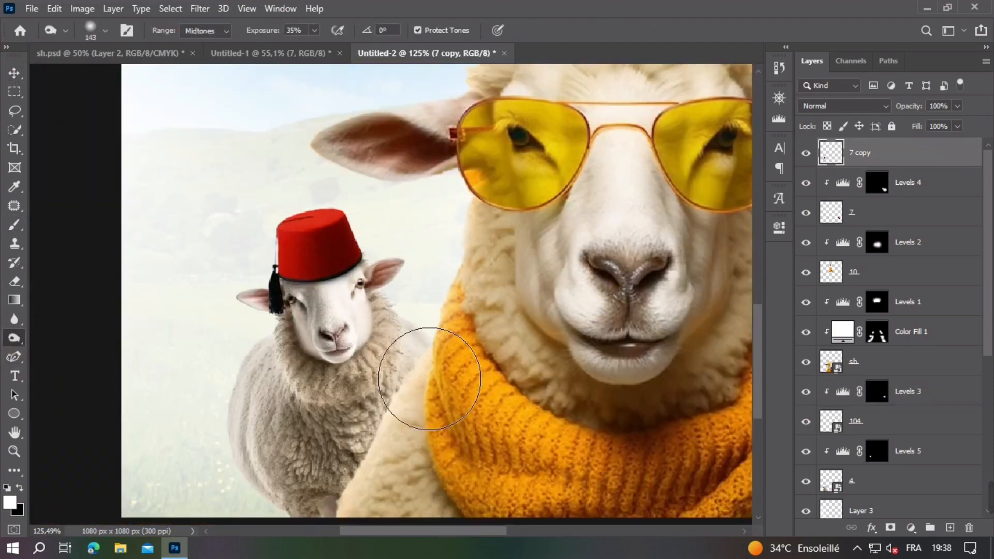
Step: Add a Levels adjustment clipped to the left fez's layer 7 copy, lower its output white level strongly and invert its mask to black
left_click(9, 74)
left_click(911, 529)
left_click(900, 328)
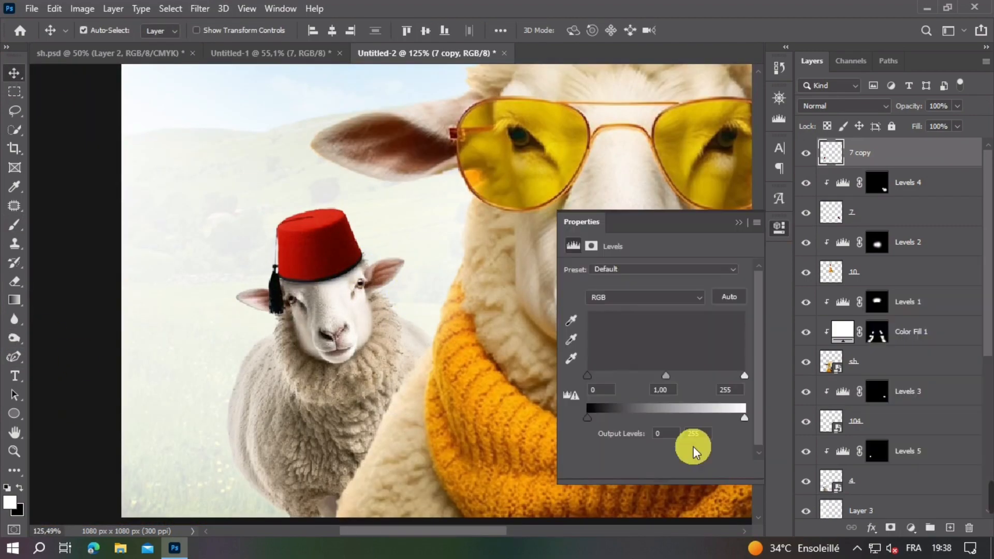
left_click(654, 470)
left_click_drag(744, 419, 605, 424)
left_click(736, 227)
key("ctrl+i")
Step: Paint white on the Levels 6 mask with a smaller soft brush to shade the lower part of the left fez
key("b")
scroll(363, 297, "up", 3)
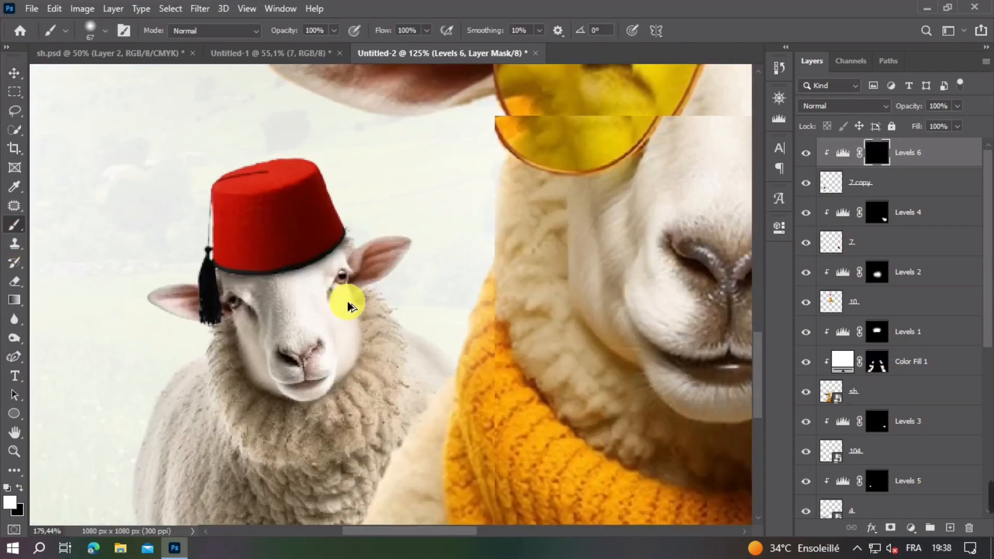
scroll(324, 357, "down", 3)
scroll(298, 350, "up", 4)
key("bracketleft")
key("bracketleft")
key("bracketleft")
key("bracketleft")
key("bracketleft")
mouse_move(262, 297)
left_mouse_down()
mouse_move(291, 326)
mouse_move(311, 327)
left_mouse_up()
scroll(326, 329, "down", 6)
key("v")
left_click(82, 215)
scroll(84, 216, "down", 3)
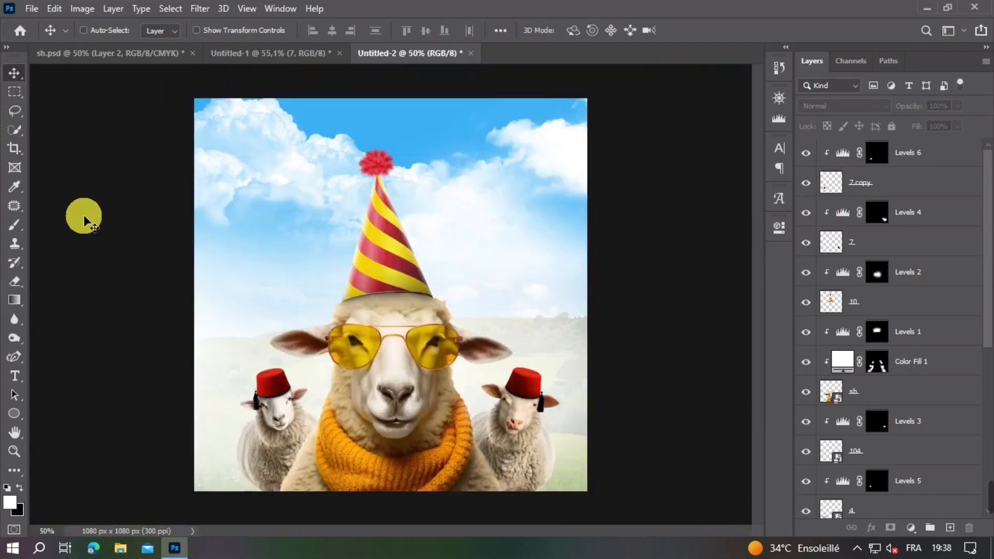
Step: Rasterize the left sheep's layer 4 and darken its lower body with a 331 px Burn brush at 35% exposure
left_click(54, 388, "ctrl")
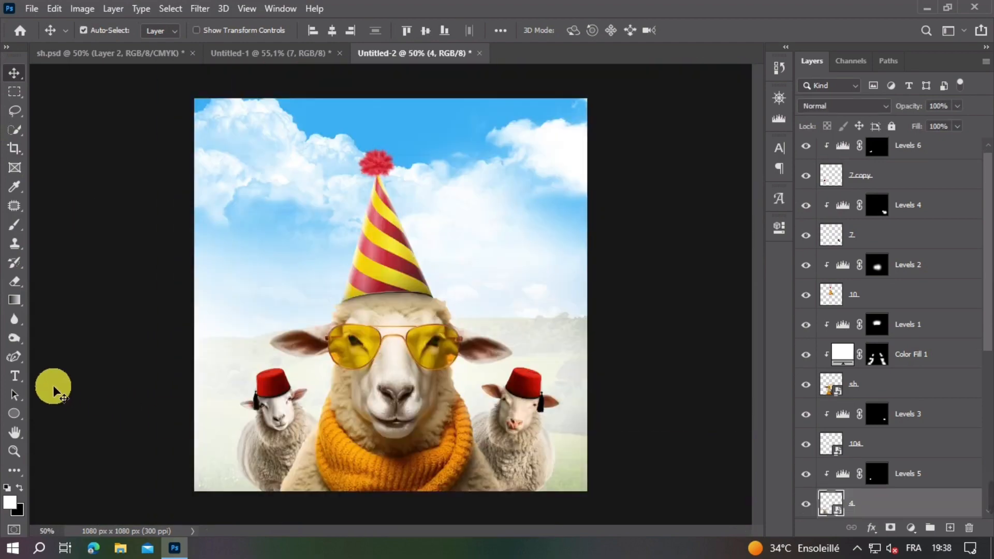
left_click(12, 339)
left_click(296, 413)
left_click(473, 223)
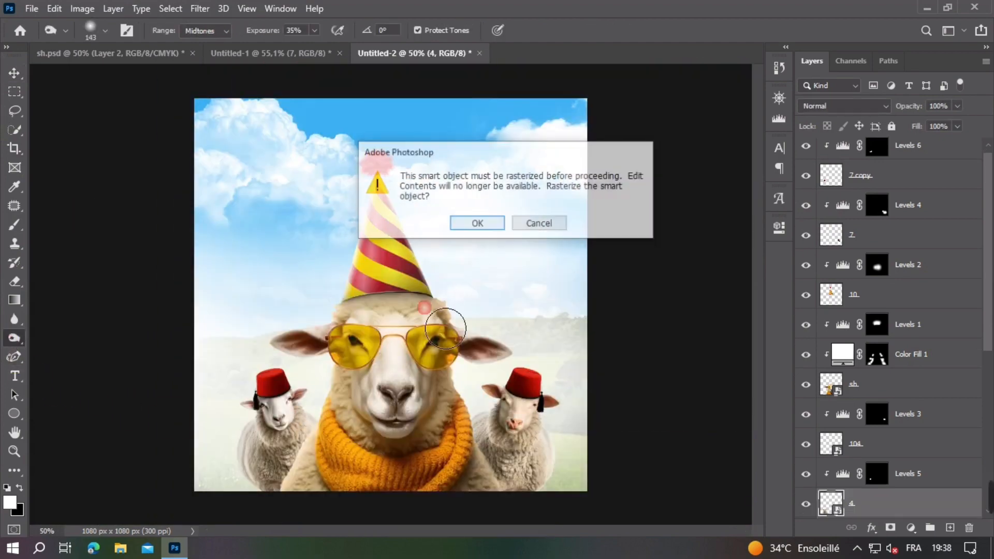
left_click_drag(300, 459, 352, 459)
scroll(301, 443, "down", 5)
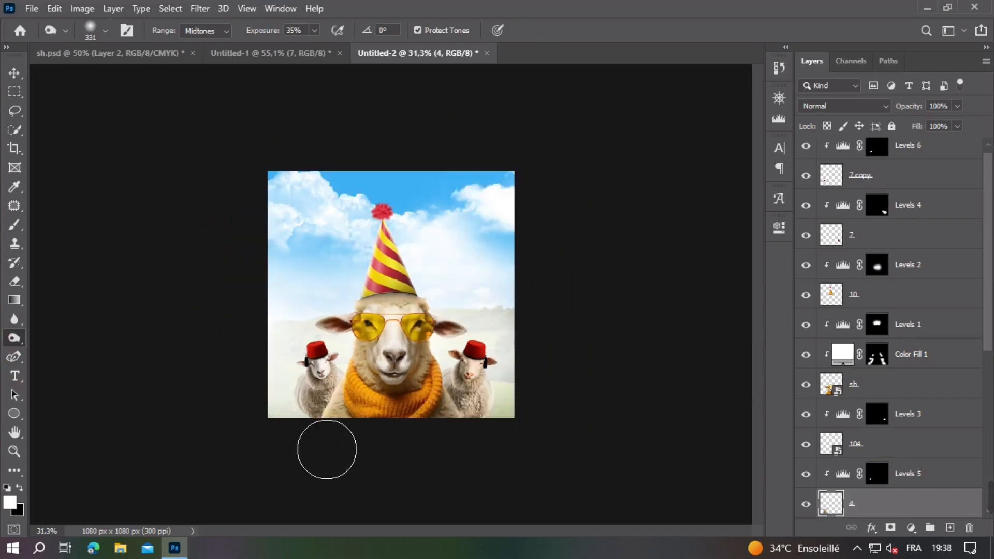
scroll(339, 410, "up", 1)
scroll(341, 415, "up", 3)
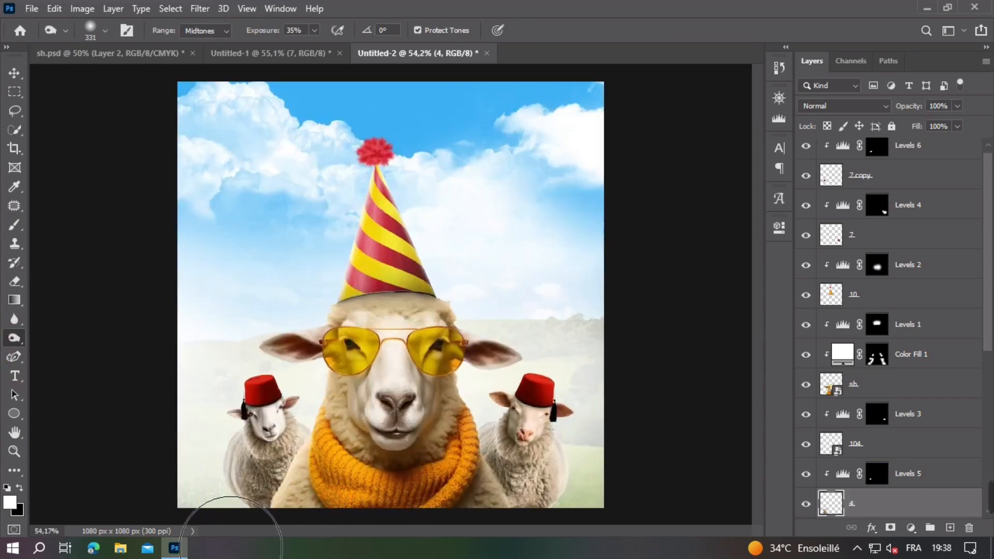
Step: Rasterize the right sheep's layer 104 and darken its lower body with a 331 px Burn brush at 35% exposure
left_click(12, 77)
left_click(521, 462)
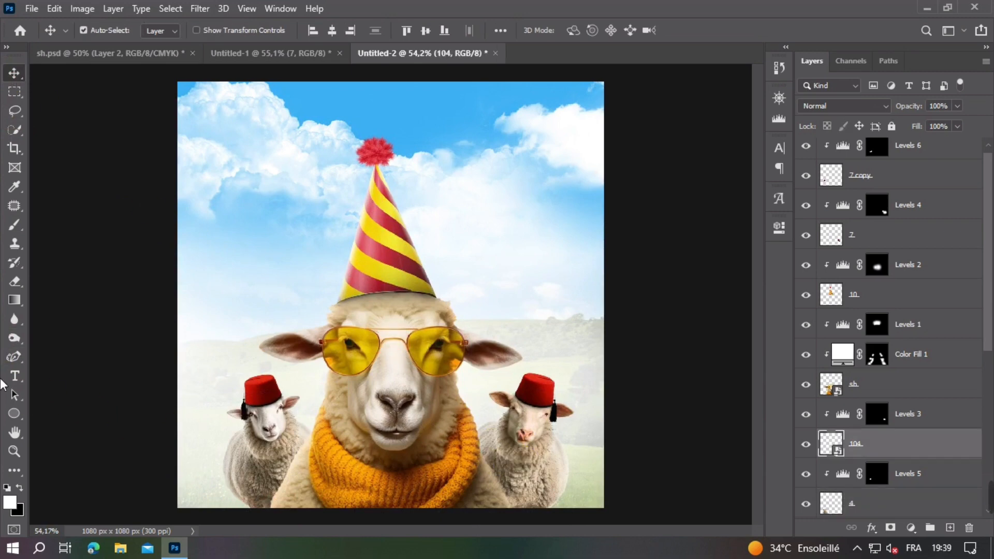
left_click(15, 339)
left_click(444, 327)
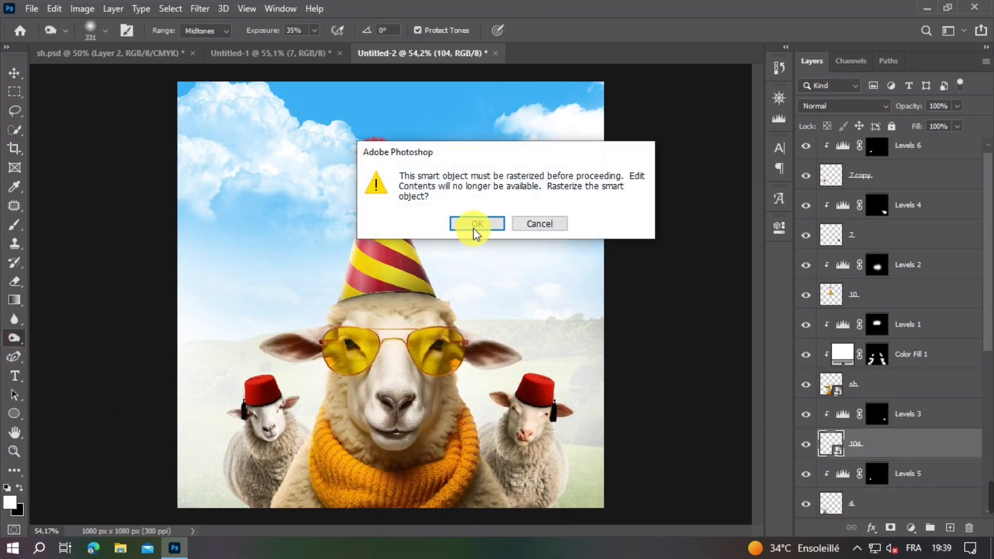
key("Return")
scroll(501, 331, "down", 5)
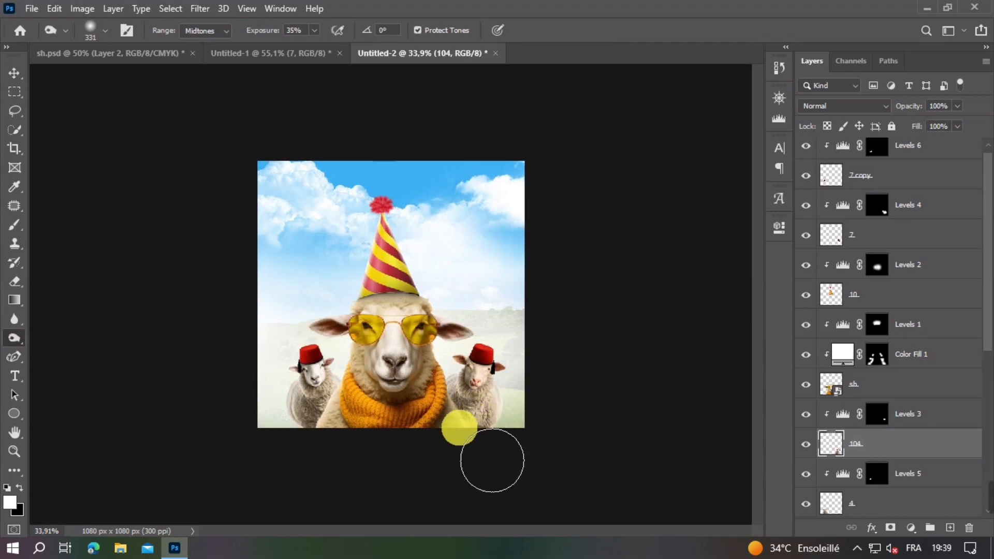
mouse_move(527, 463)
left_mouse_down()
mouse_move(468, 426)
mouse_move(502, 458)
left_mouse_up()
scroll(505, 458, "up", 4)
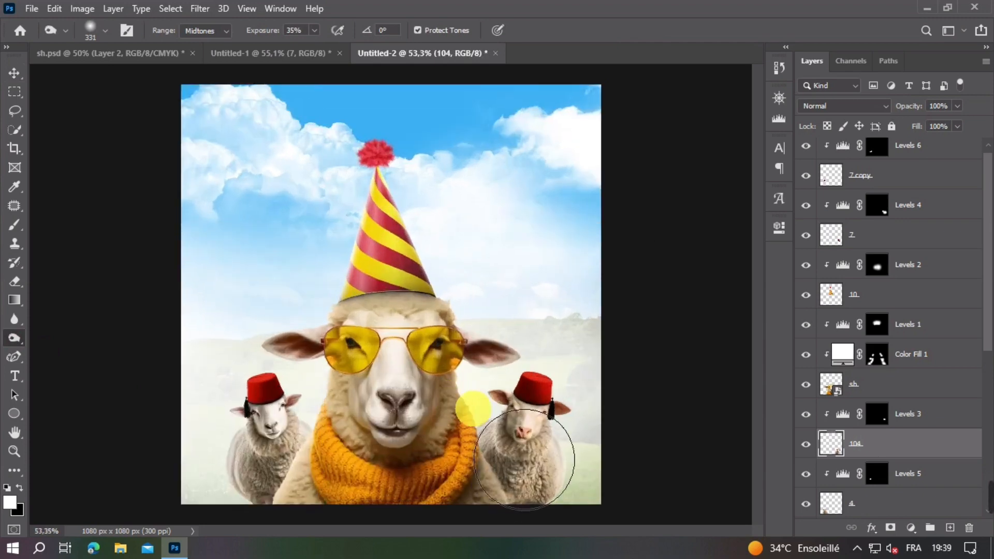
scroll(466, 444, "down", 2)
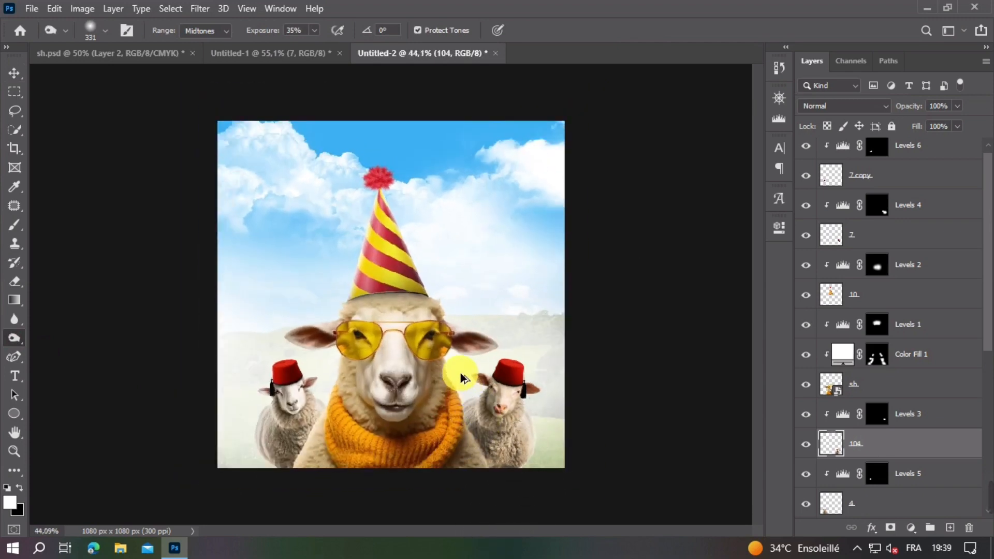
scroll(454, 378, "up", 1)
Step: Paint white on the Levels 1 mask with a 47 px soft brush to deepen the shadow directly under the party hat's rim
left_click(14, 72)
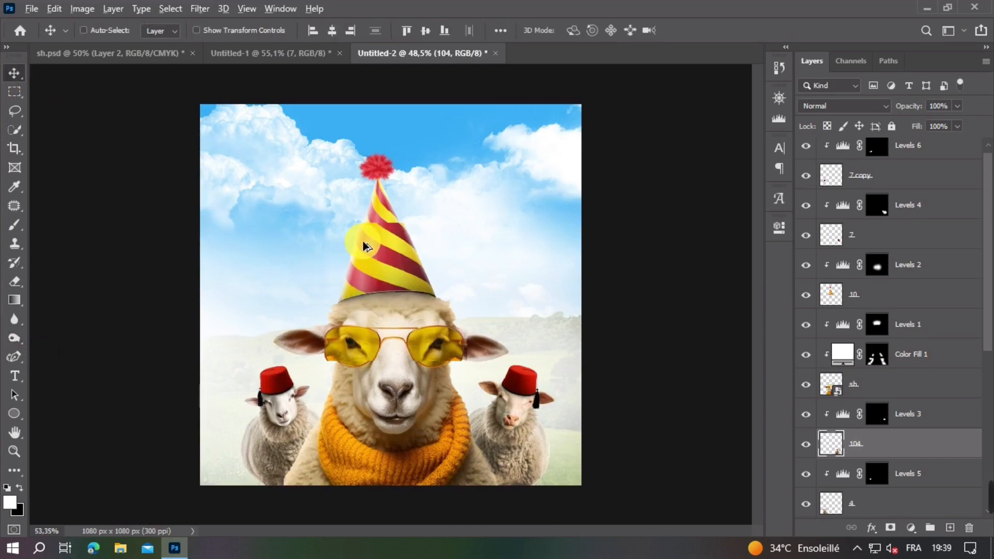
scroll(365, 249, "up", 2)
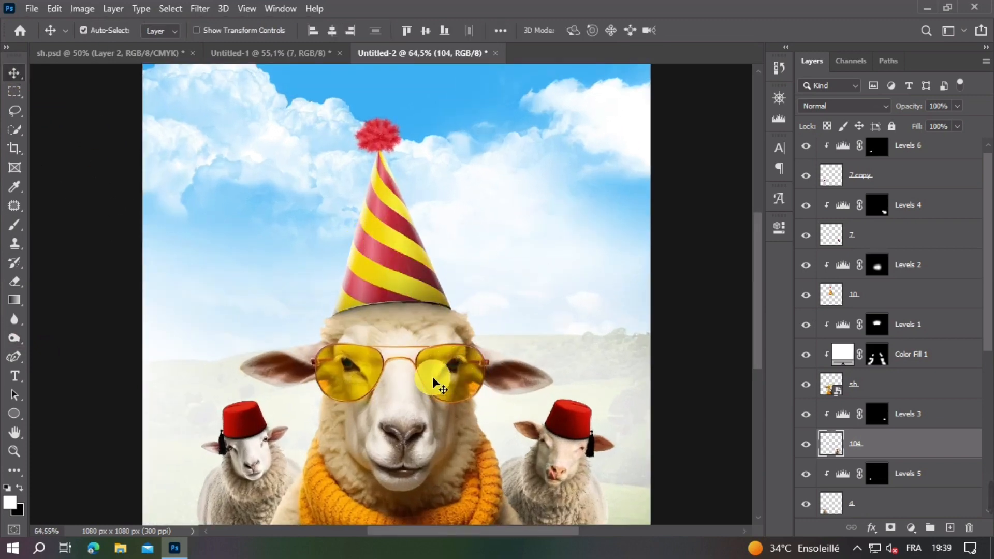
left_click(519, 358)
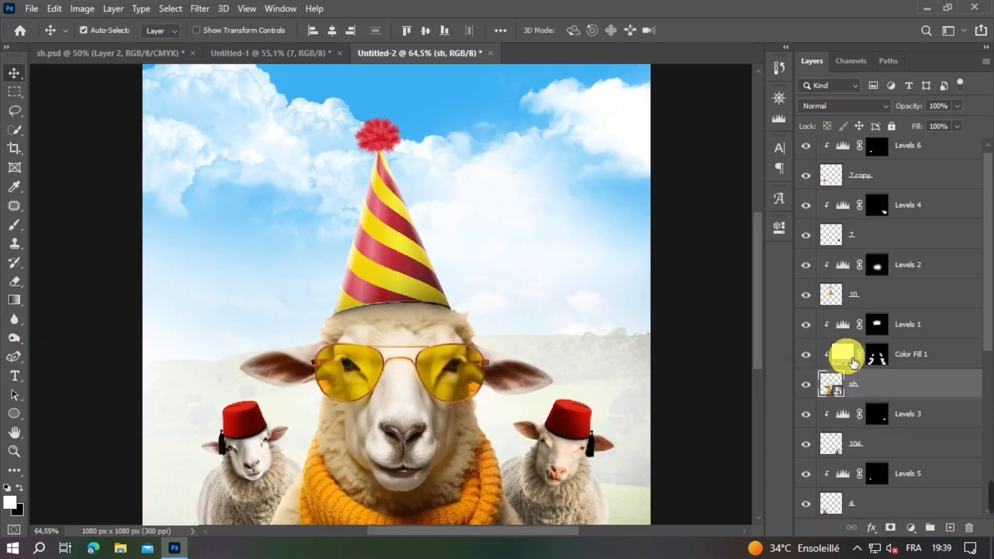
left_click(887, 326)
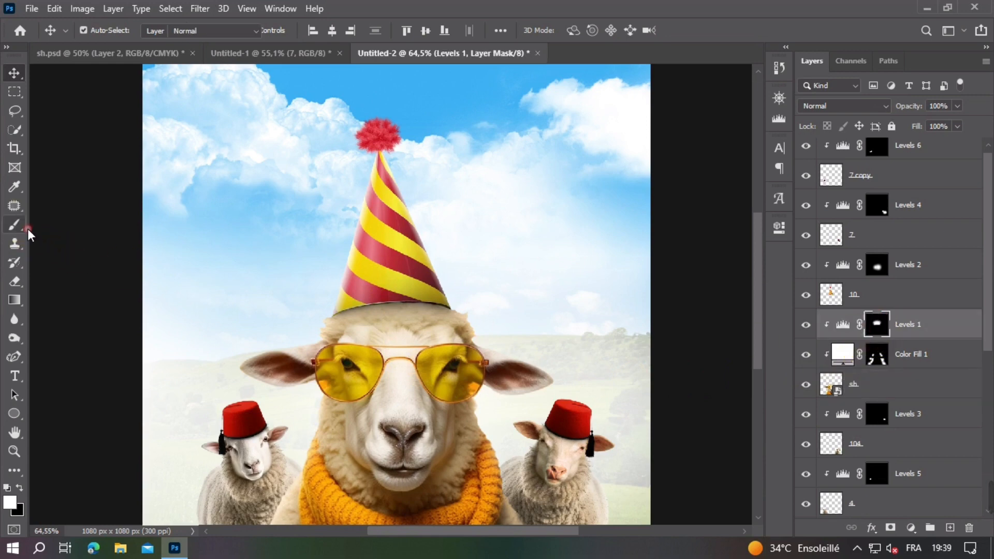
left_click(14, 224)
scroll(355, 333, "up", 3)
scroll(409, 288, "up", 5)
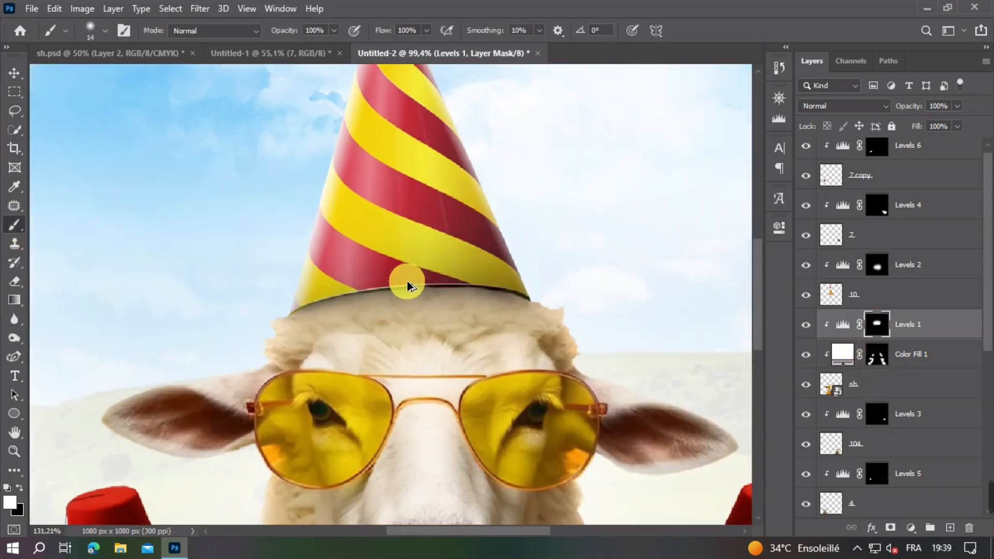
left_click_drag(433, 284, 431, 284)
left_click_drag(421, 284, 601, 304)
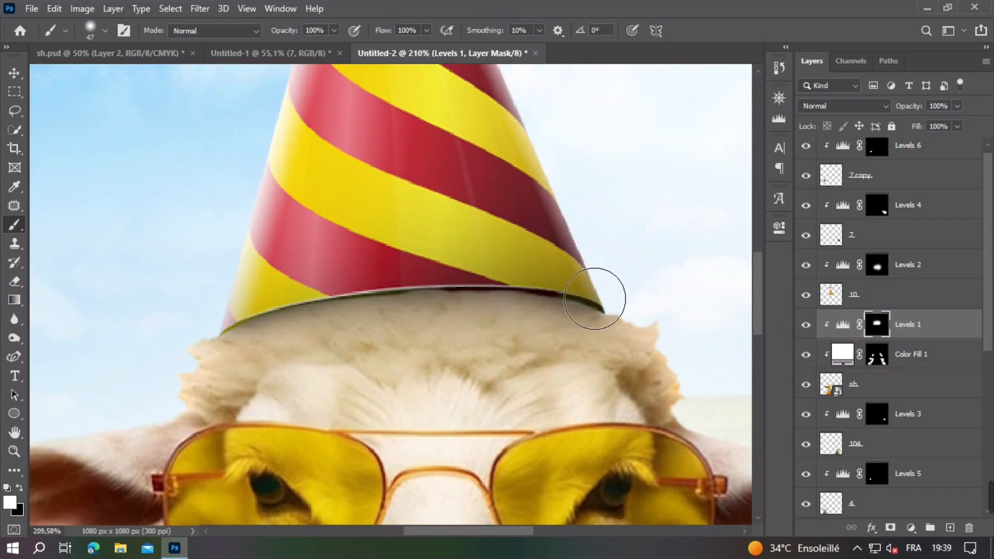
left_click_drag(569, 268, 605, 303)
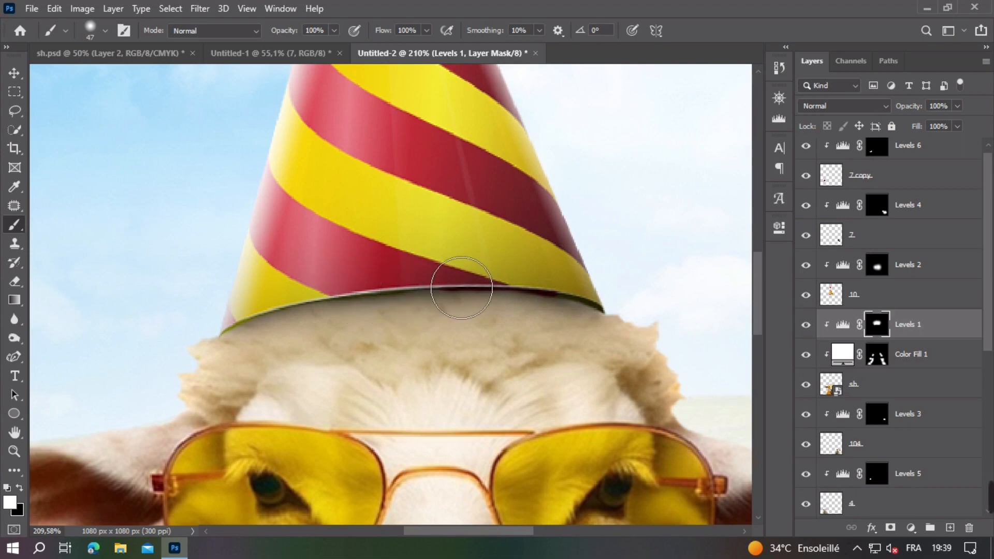
left_click_drag(497, 285, 352, 303)
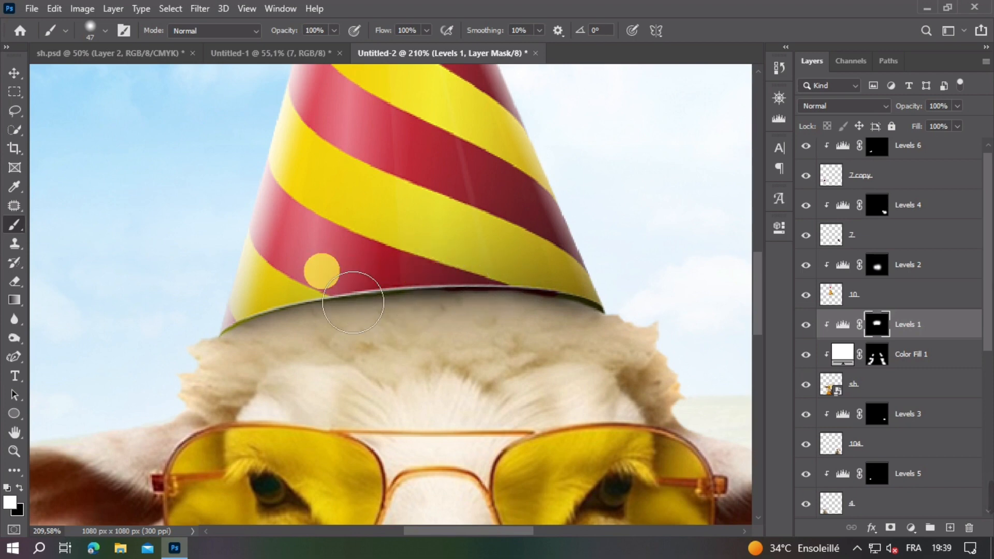
left_click_drag(313, 270, 344, 303)
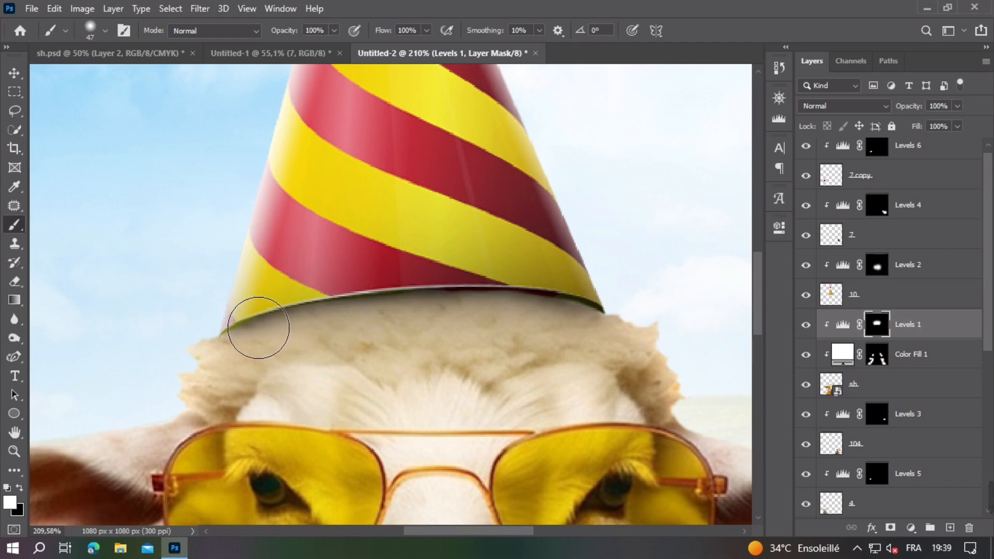
left_click_drag(228, 317, 202, 318)
Step: Widen the shadow under the party hat on the Levels 1 mask with a 69 px soft brush, then deselect all layers
scroll(383, 275, "down", 6)
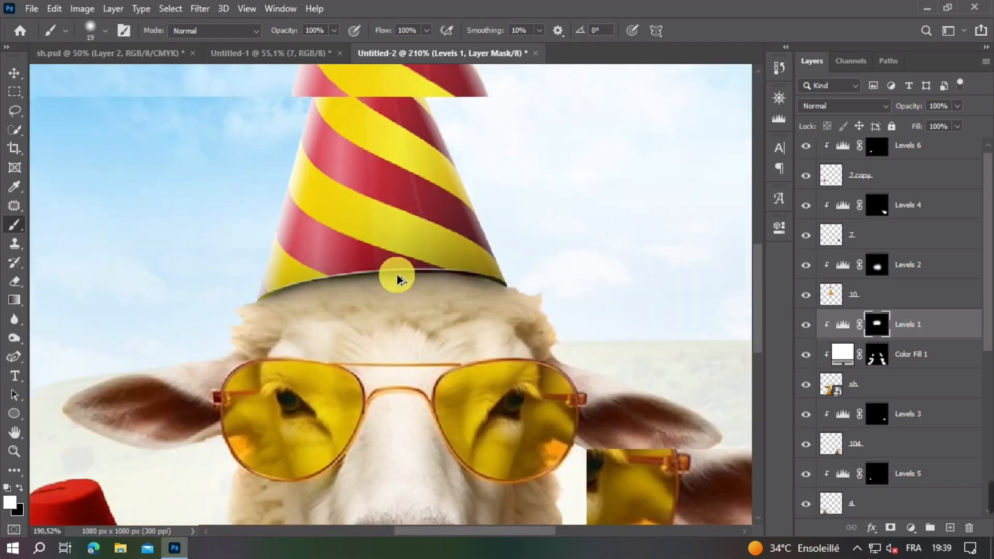
scroll(483, 321, "down", 5)
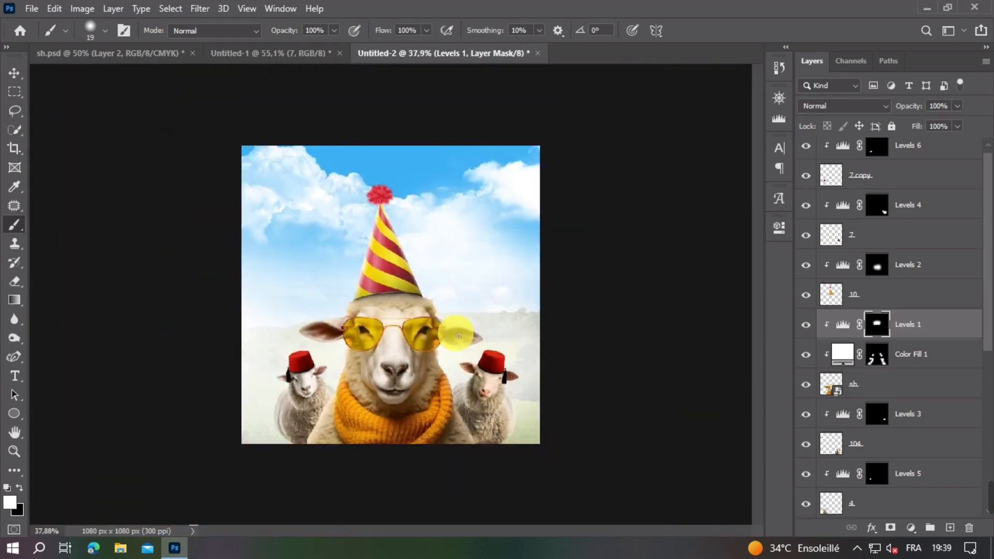
scroll(424, 325, "up", 2)
scroll(395, 284, "up", 4)
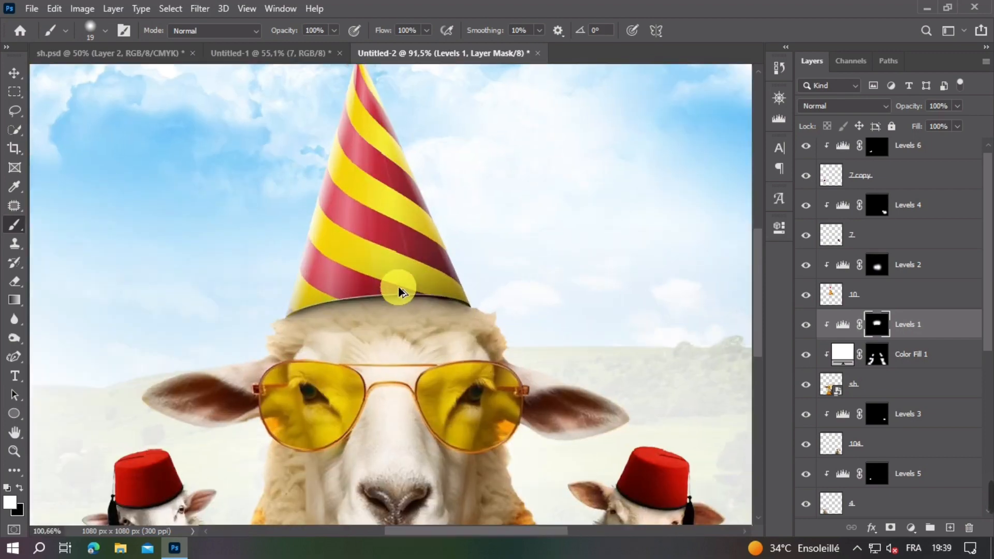
left_click_drag(395, 288, 491, 296)
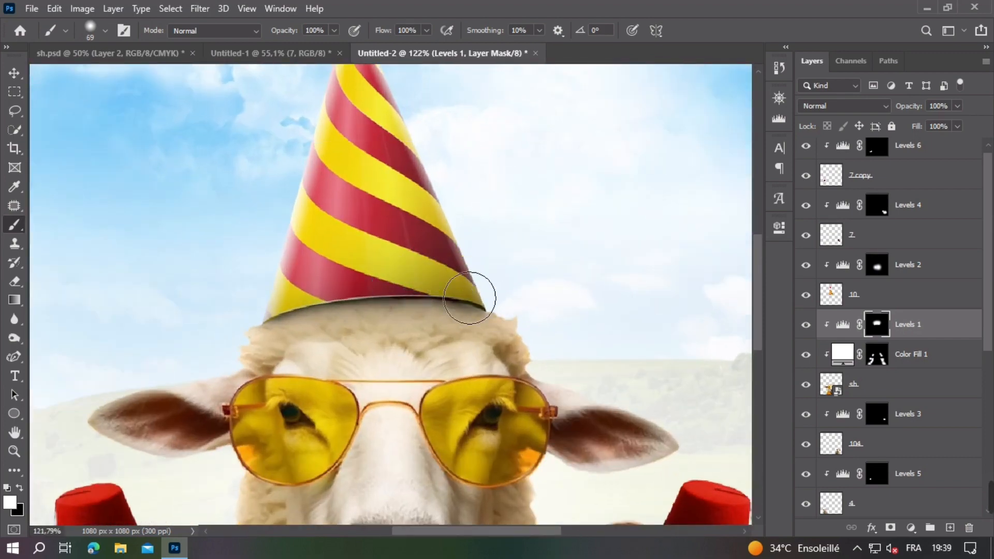
scroll(426, 270, "down", 4)
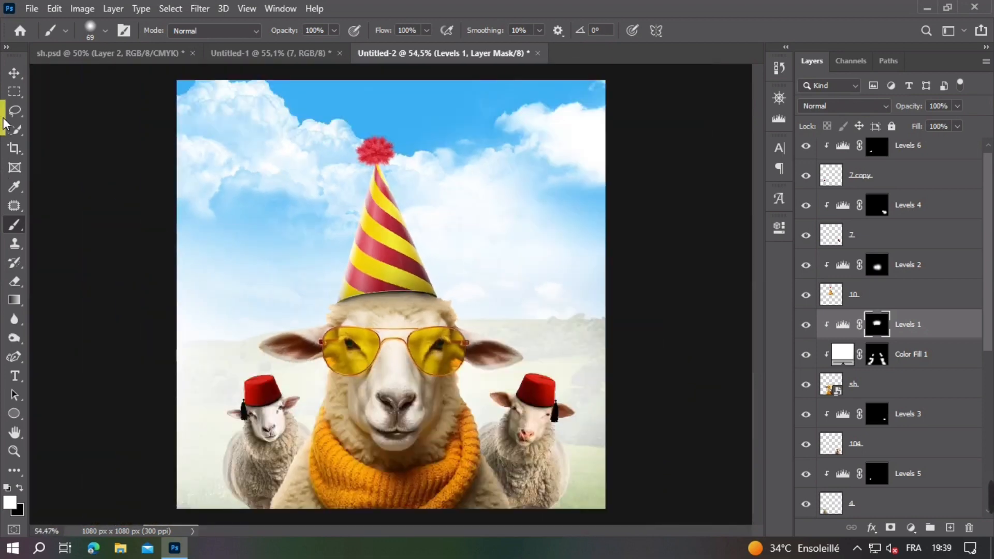
left_click(14, 72)
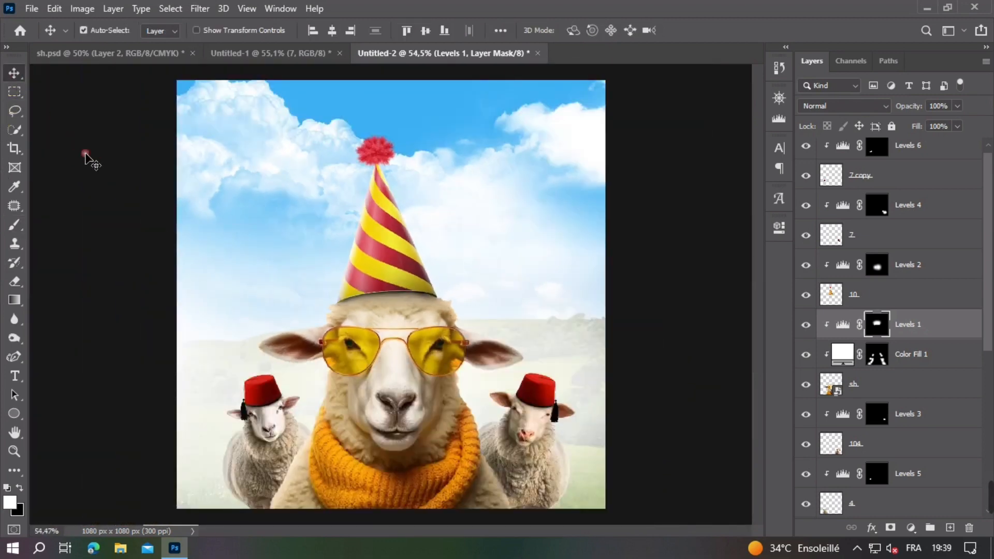
left_click(85, 157)
key("ctrl+minus")
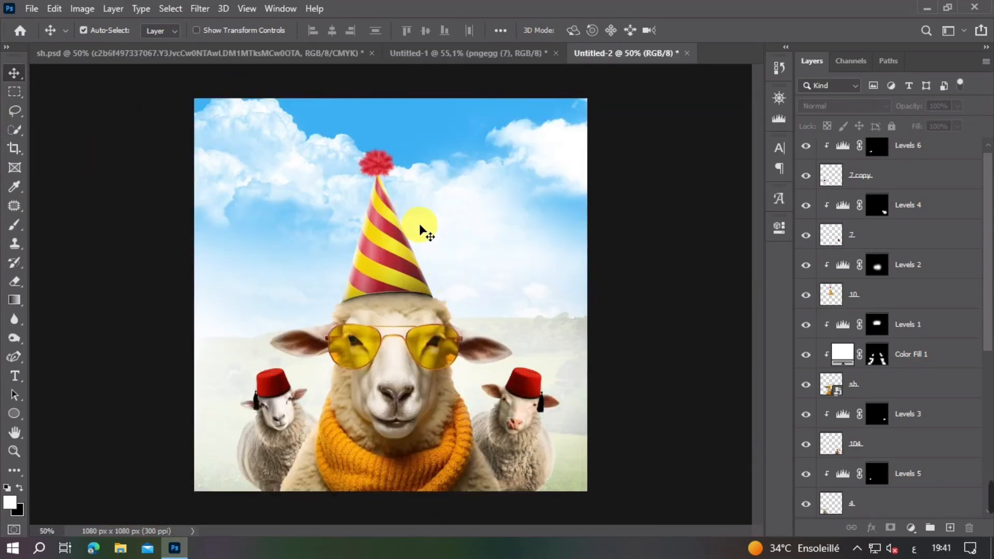
scroll(890, 326, "up", 1)
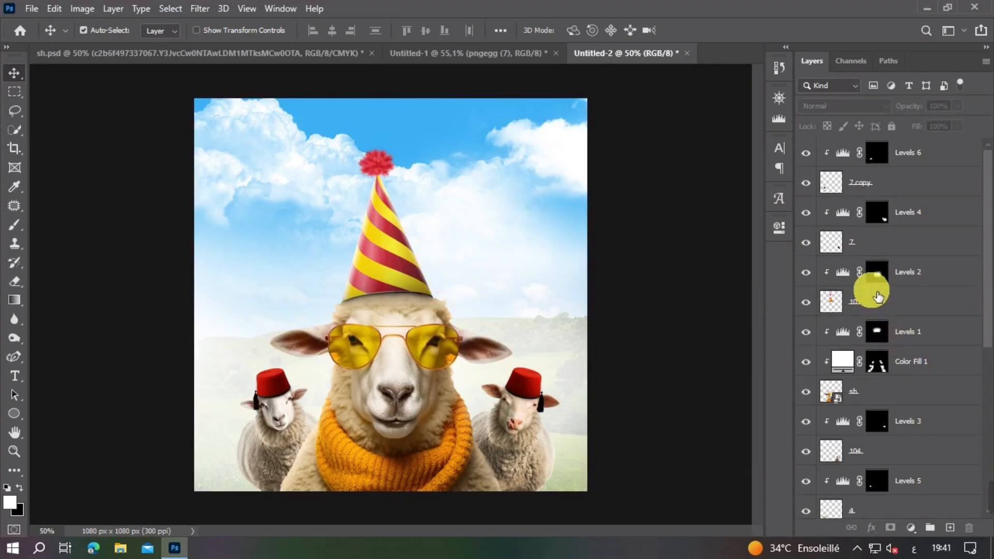
left_click(877, 152)
left_click(391, 53)
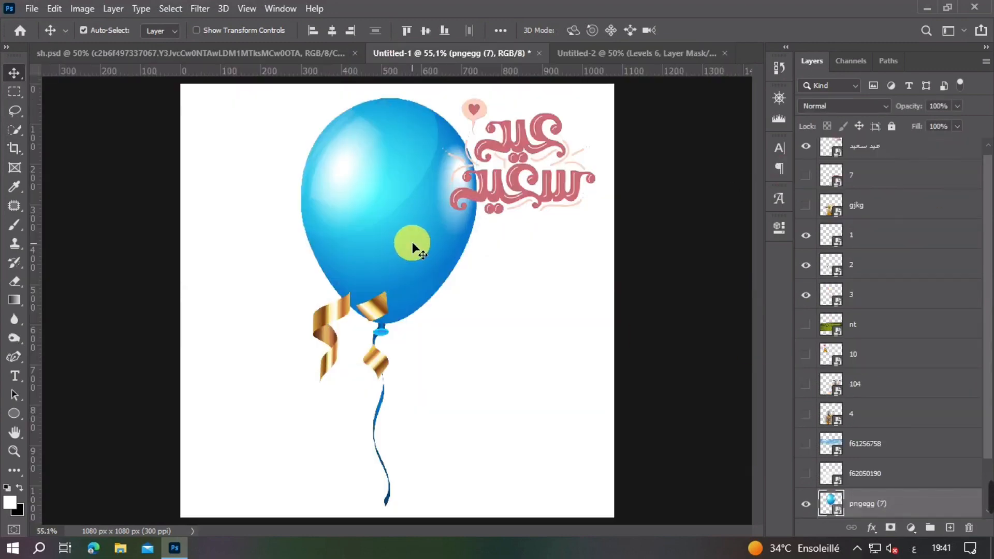
left_click_drag(410, 244, 886, 241)
key("ctrl+z")
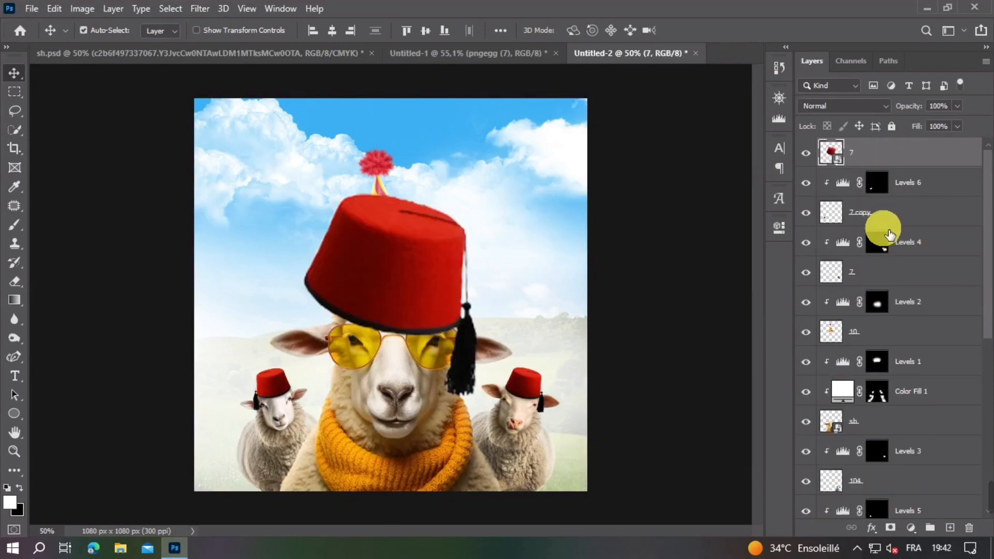
key("Delete")
Step: Bring the blue balloon from Untitled-1 into Untitled-2, scaled to about 120 × 278 px, rotated about 11° and placed left of the party hat
left_click(420, 53)
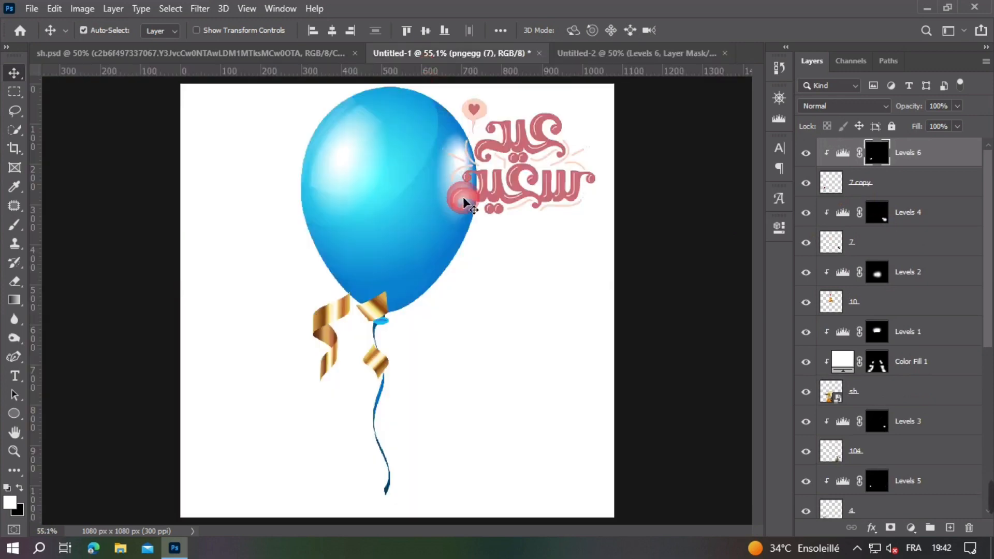
left_click_drag(400, 209, 294, 219)
key("ctrl+t")
left_click_drag(283, 322, 295, 290)
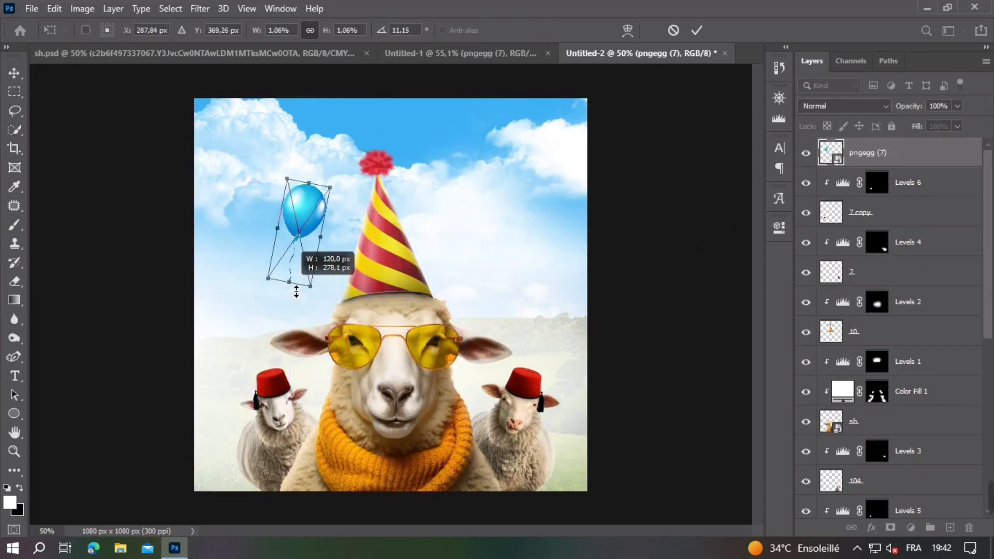
left_click_drag(348, 253, 348, 251)
key("Return")
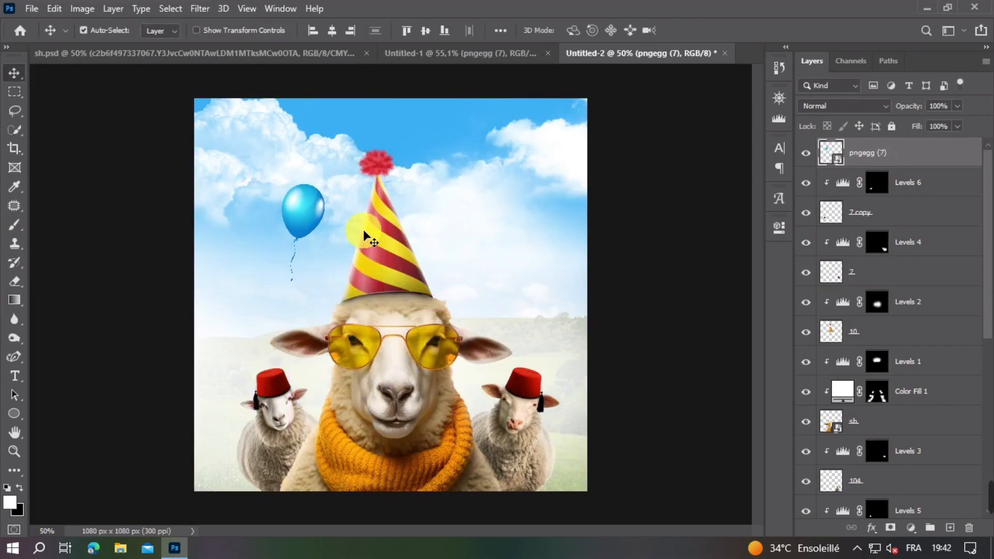
Step: Duplicate the blue balloon to the right of the party hat, tilt the copy the opposite way and lower it above the right sheep
left_click(320, 219)
left_click_drag(308, 221, 544, 233)
key("ctrl+t")
key("Return")
left_click(502, 232)
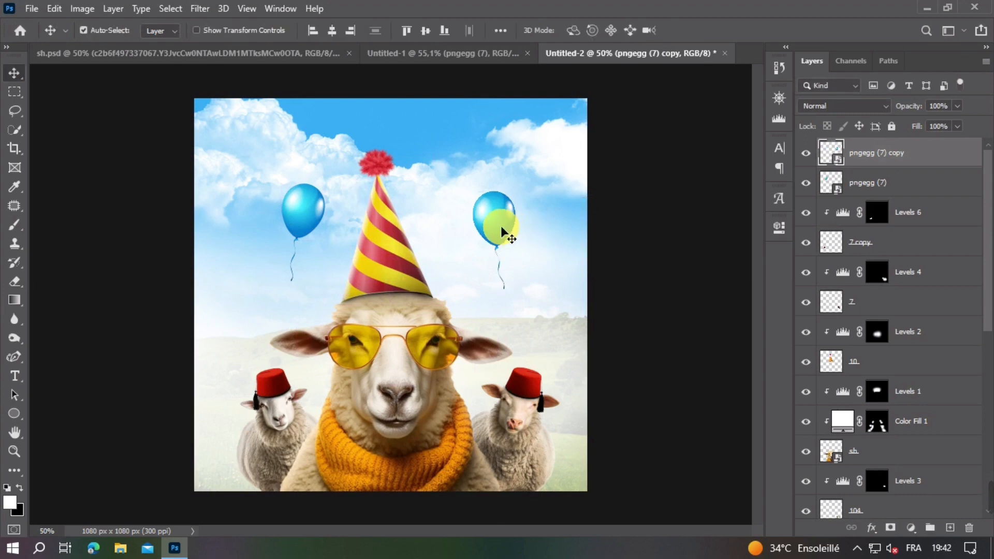
key("ctrl+t")
left_click_drag(494, 191, 496, 198)
key("Return")
left_click_drag(484, 248, 501, 294)
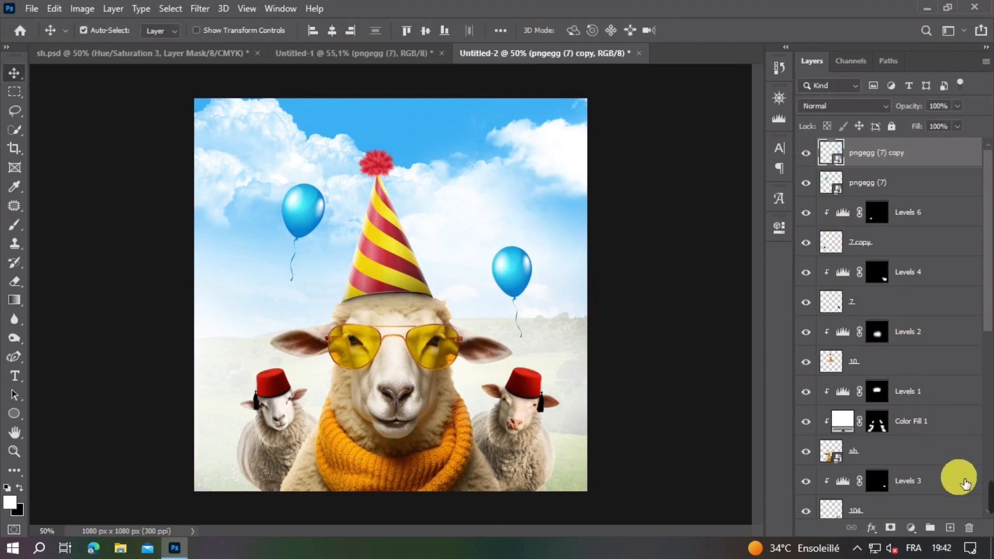
Step: Add a Hue/Saturation adjustment clipped to the right balloon, set Hue to +157 and raise the saturation to make it vivid red
left_click(917, 529)
left_click(912, 383)
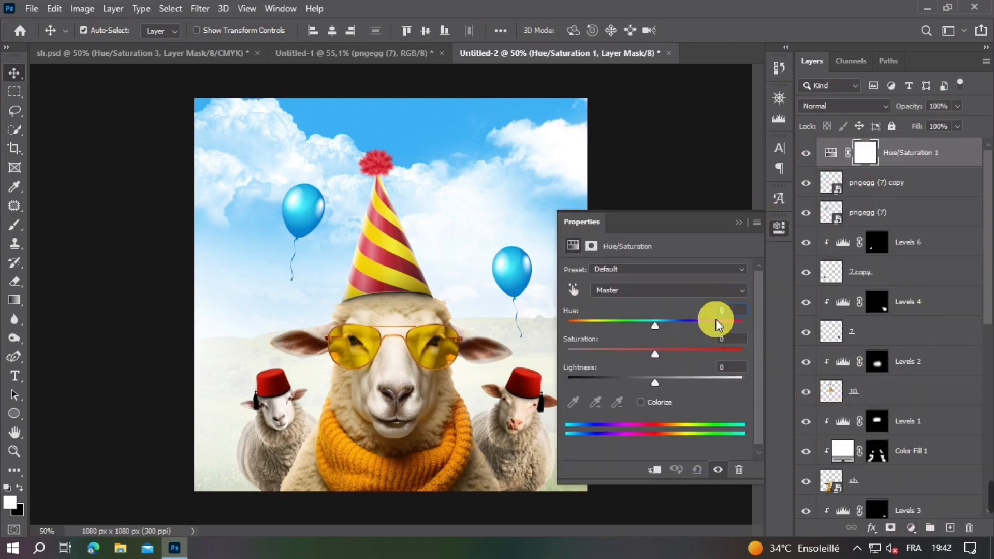
left_click(654, 470)
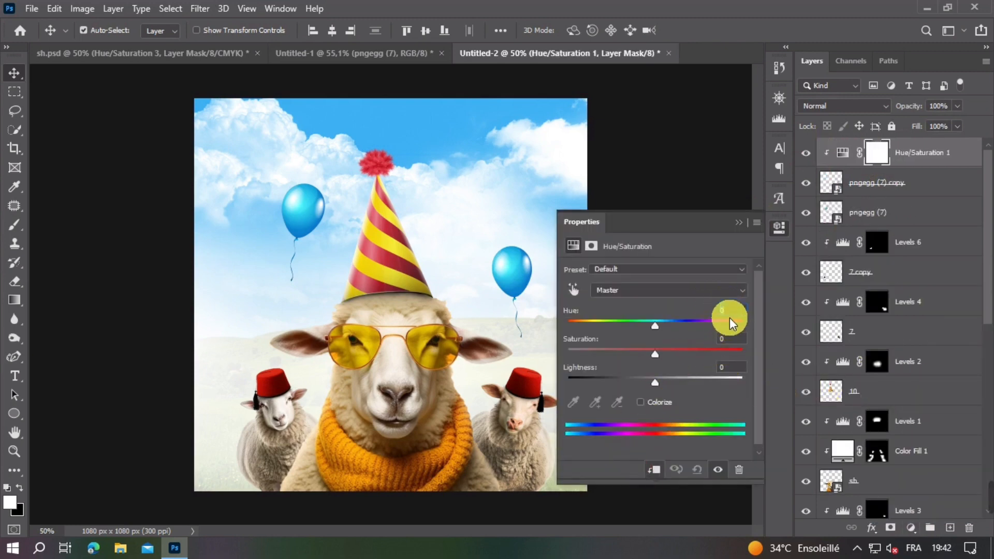
key("Up")
left_click_drag(668, 325, 734, 327)
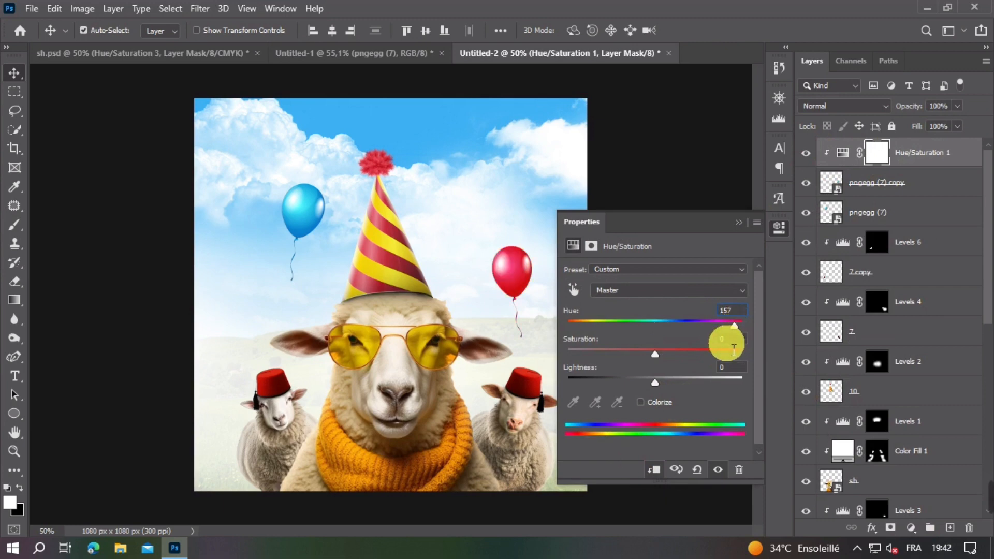
left_click(733, 345)
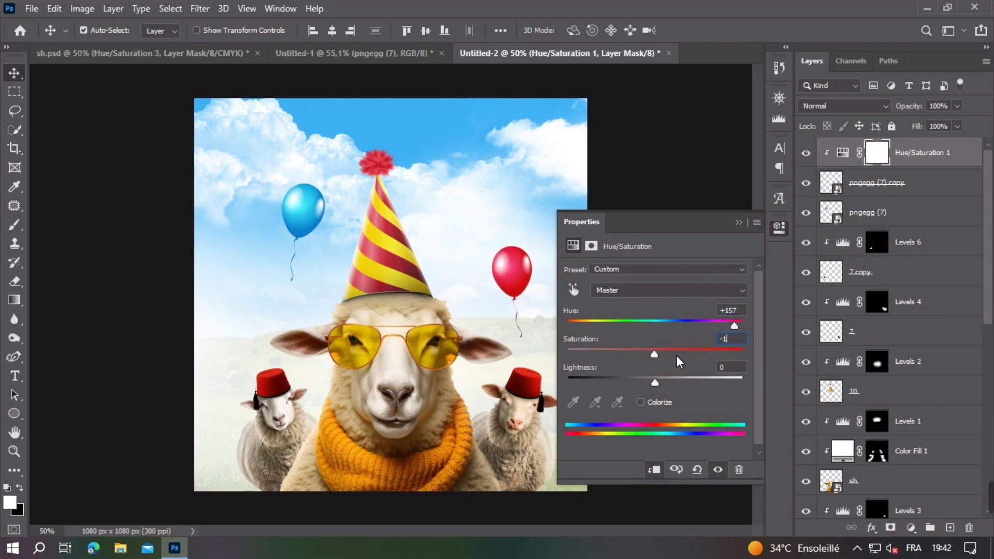
left_click_drag(676, 355, 763, 354)
left_click(737, 223)
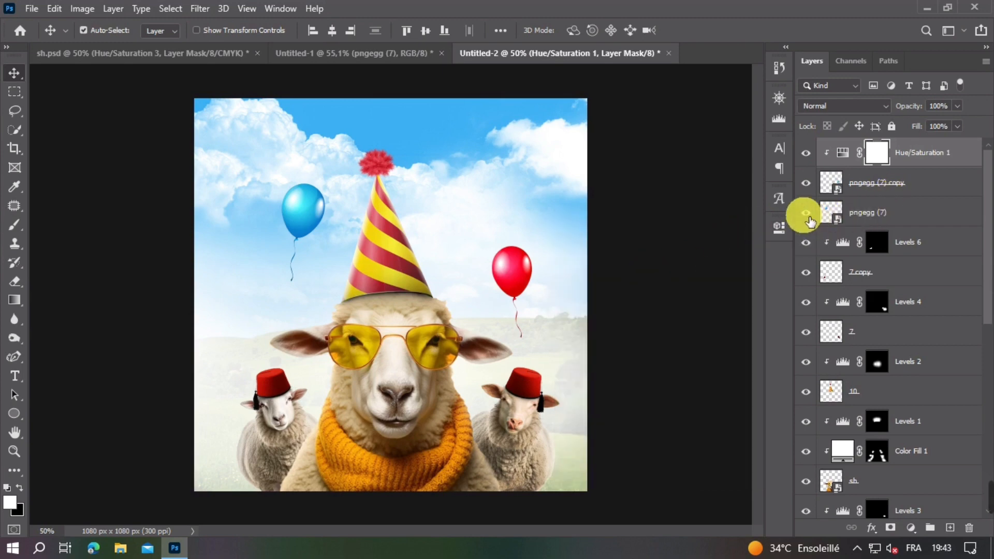
Step: Group both balloon layers together with the clipped Hue/Saturation adjustment
left_click(828, 217, "ctrl")
left_click(882, 213, "shift")
key("ctrl+g")
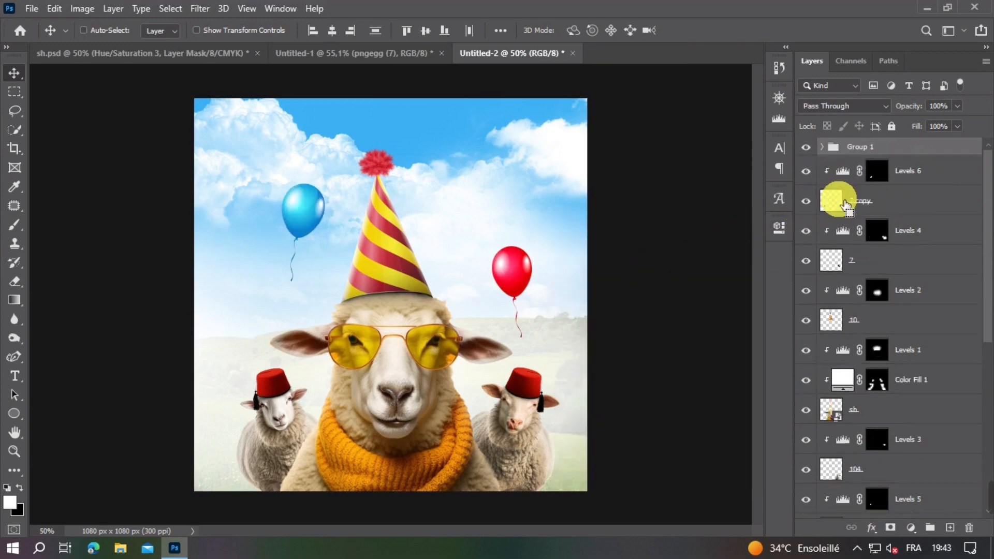
Step: Apply a Gaussian Blur with a radius of 2.0 pixels to the blue balloon
left_click(306, 202)
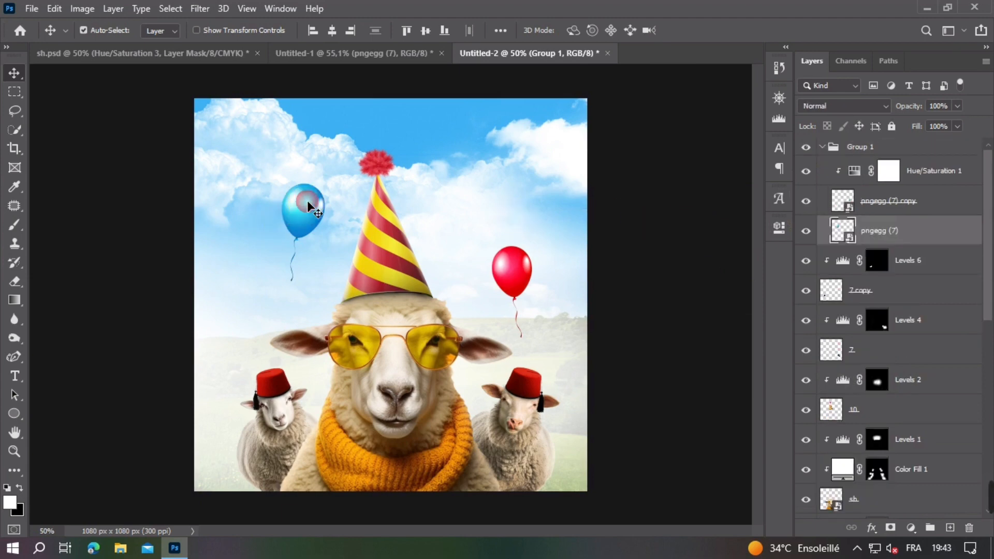
left_click(200, 8)
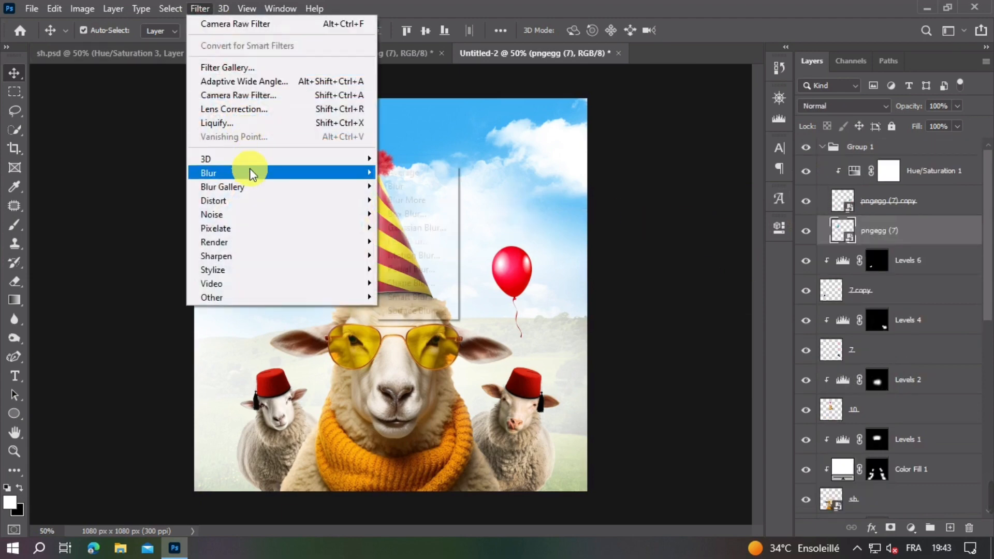
mouse_move(250, 170)
left_click(414, 227)
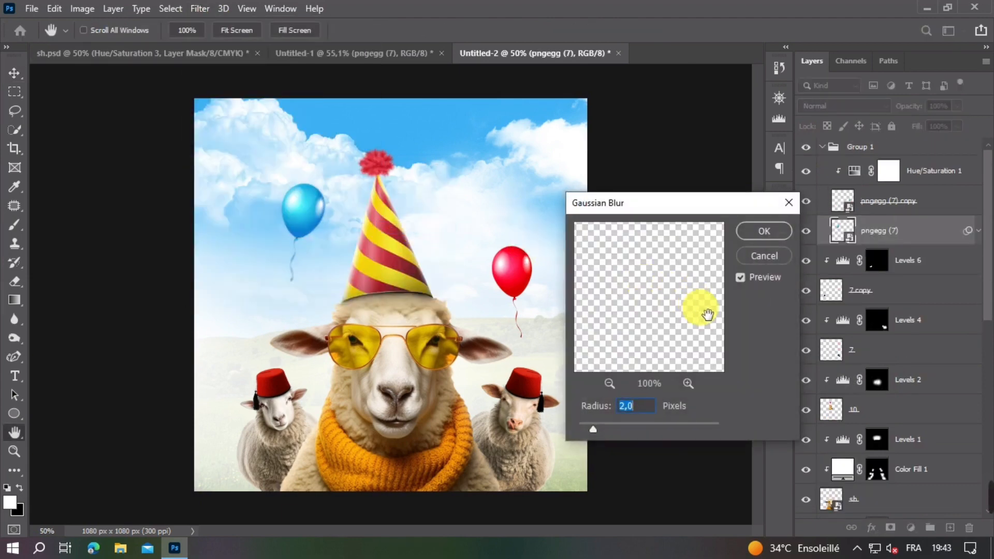
left_click(775, 234)
Step: Apply the same Gaussian Blur to the red balloon and shift the blue balloon slightly to the left
left_click(512, 275)
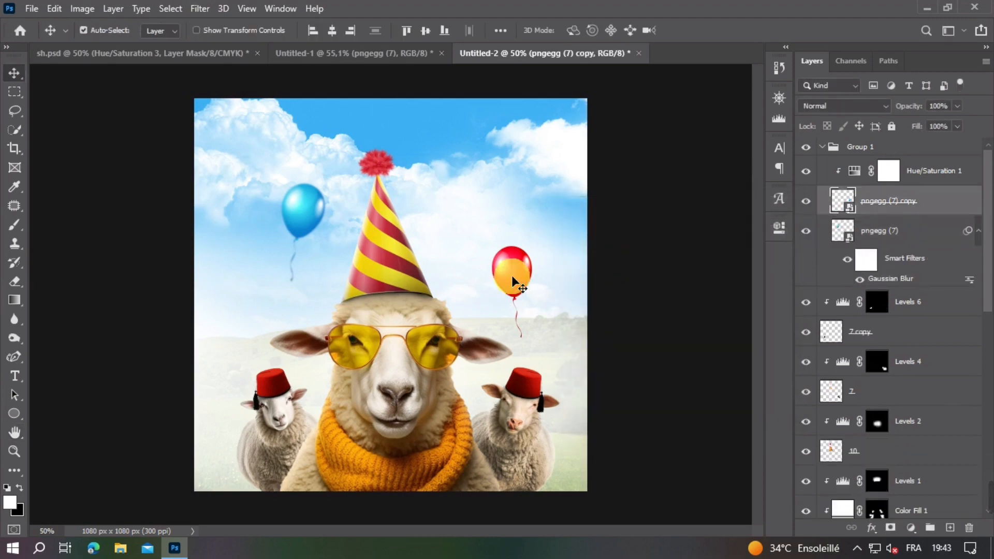
left_click(200, 8)
mouse_move(262, 172)
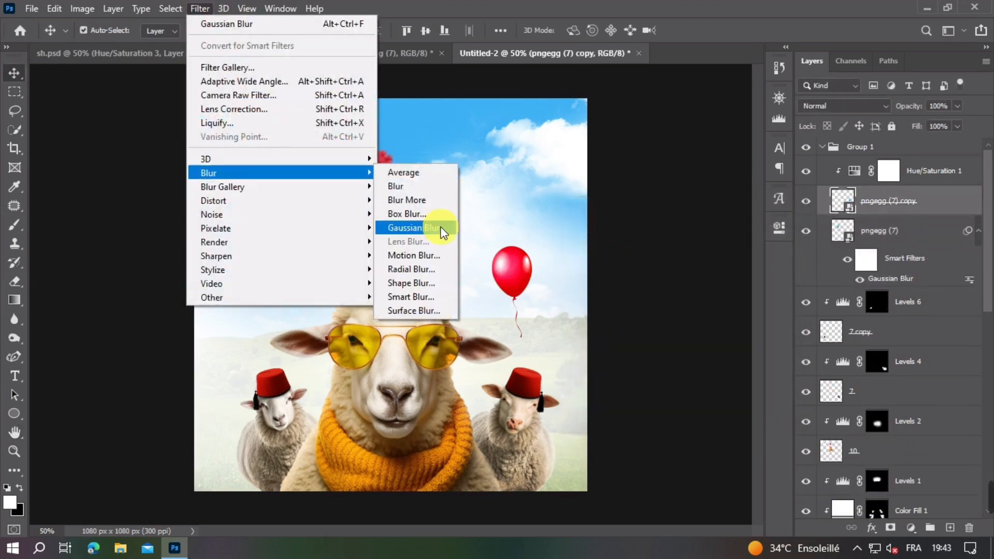
left_click(422, 228)
key("Return")
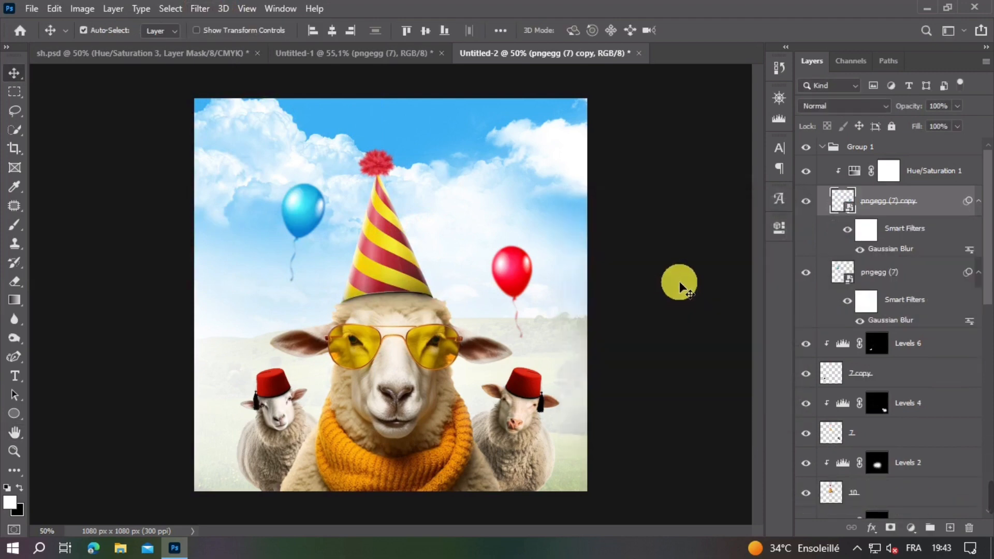
key("ctrl+minus")
key("ctrl+plus")
left_click_drag(324, 199, 316, 196)
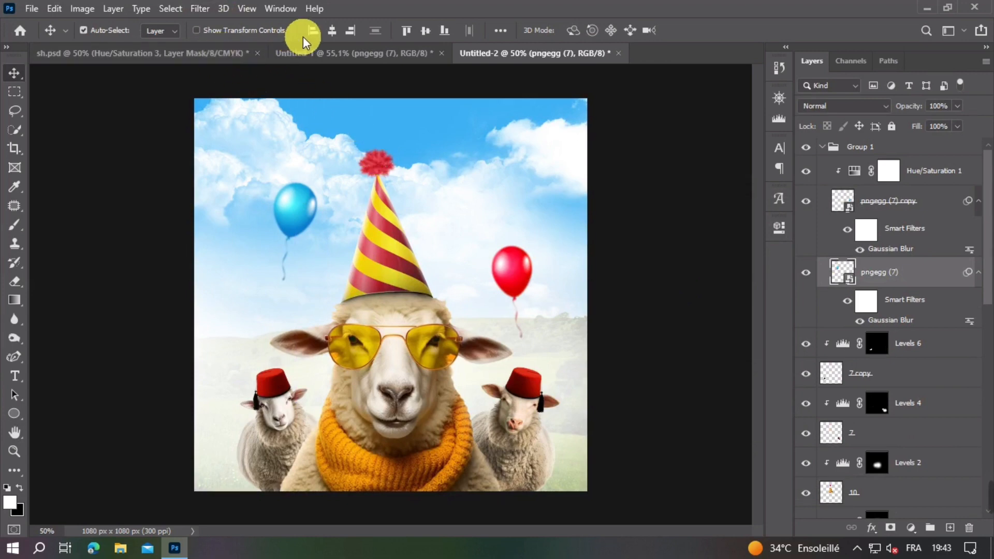
Step: Bring the curled gold ribbon from Untitled-1 into Untitled-2, scaled down and placed at the canvas's left edge
left_click(321, 53)
left_click_drag(319, 323, 311, 322)
left_click_drag(459, 221, 491, 182)
key("ctrl+t")
double_click(224, 346)
Step: Duplicate the gold ribbon, rotate the copy and place it in the upper-right corner of the sky
key("ctrl+t")
key("Return")
left_click_drag(551, 133, 558, 129)
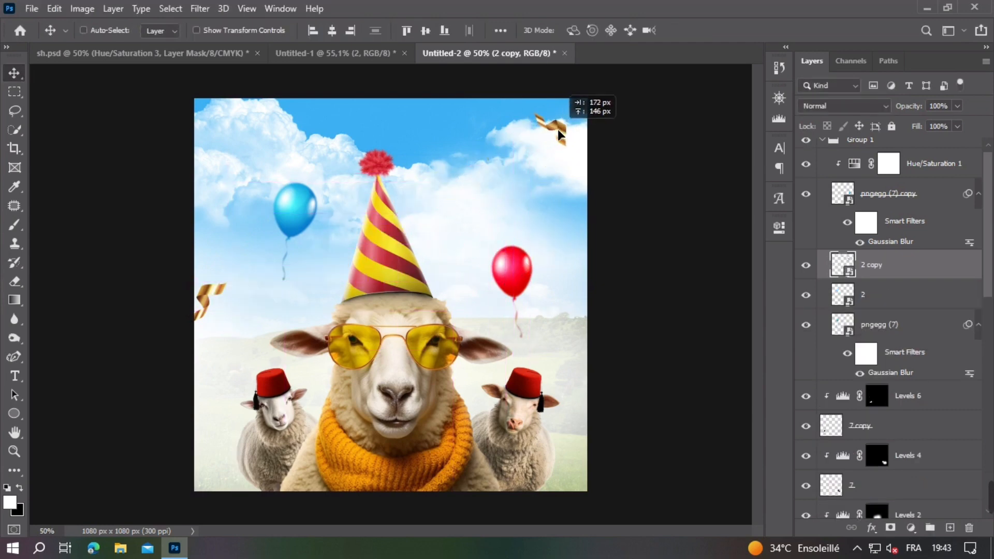
Step: Bring the two small gold confetti pieces, layers 1 and 3, from Untitled-1 into Untitled-2 and scale them down
left_click(335, 48)
left_click_drag(379, 307, 386, 302)
left_click(377, 362, "shift")
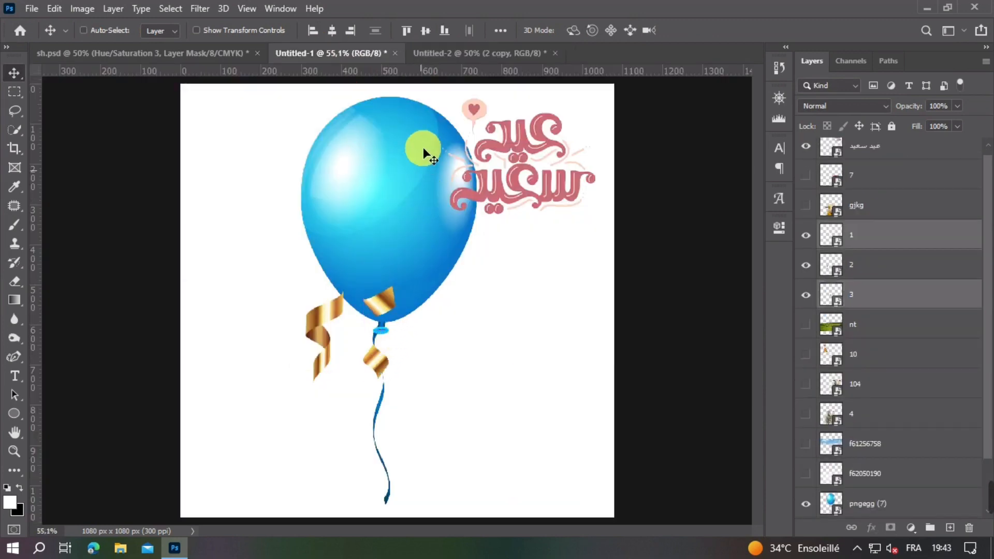
left_click_drag(424, 150, 480, 232)
key("ctrl+t")
key("Return")
Step: Move confetti piece 1 above the blue balloon and adjust its transform, leaving piece 3 beside the party hat
left_click_drag(387, 322, 290, 147)
key("ctrl+t")
key("Return")
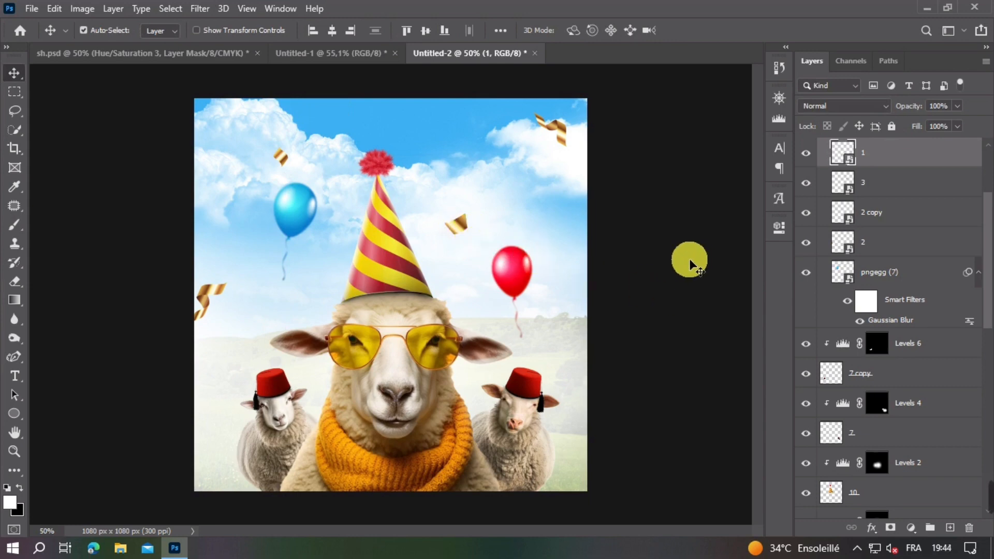
Step: Apply a Motion Blur with angle -80° and distance 10 pixels to confetti piece 1 above the blue balloon
left_click(199, 9)
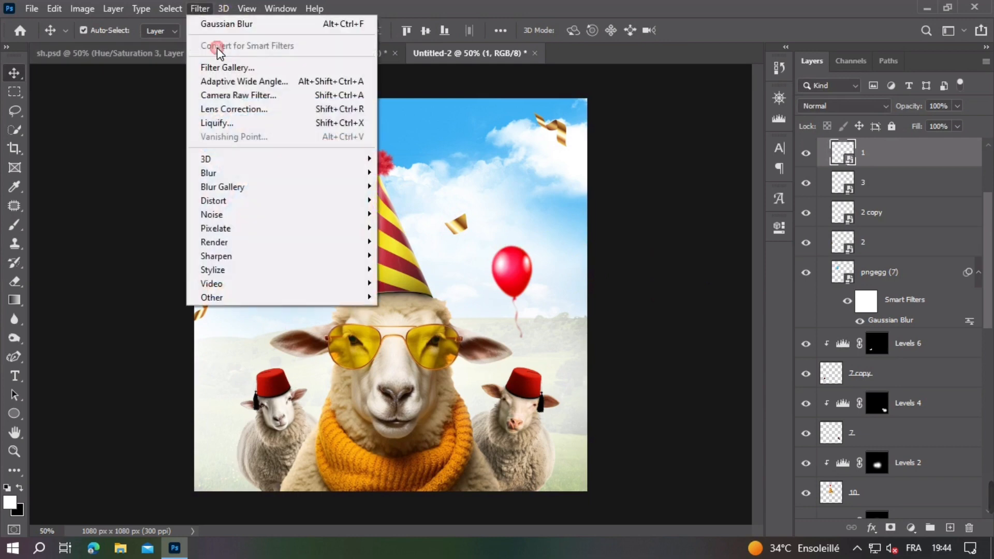
mouse_move(330, 184)
left_click(440, 256)
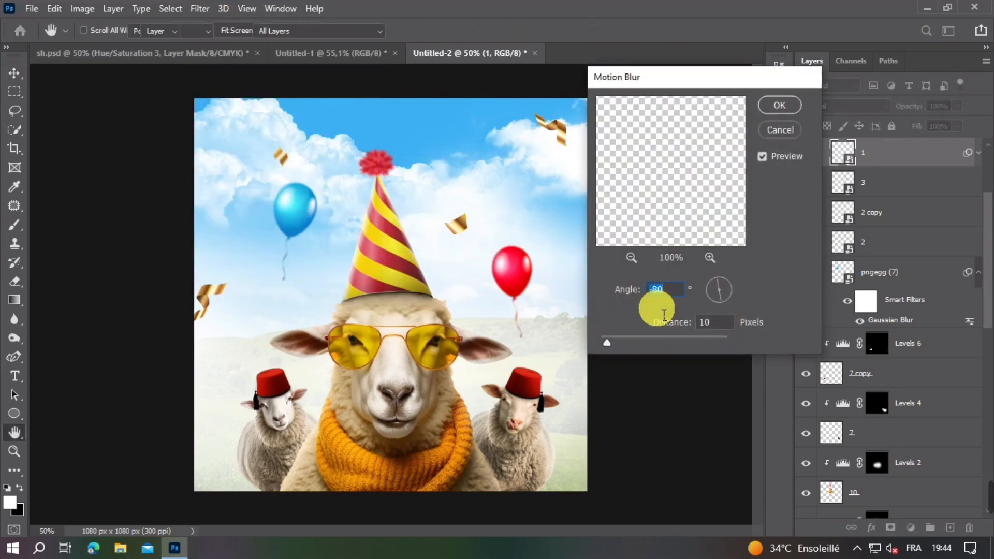
key("Return")
Step: Apply the same Motion Blur to the gold ribbon at the canvas's left edge
left_click(214, 289)
left_click(200, 9)
mouse_move(290, 173)
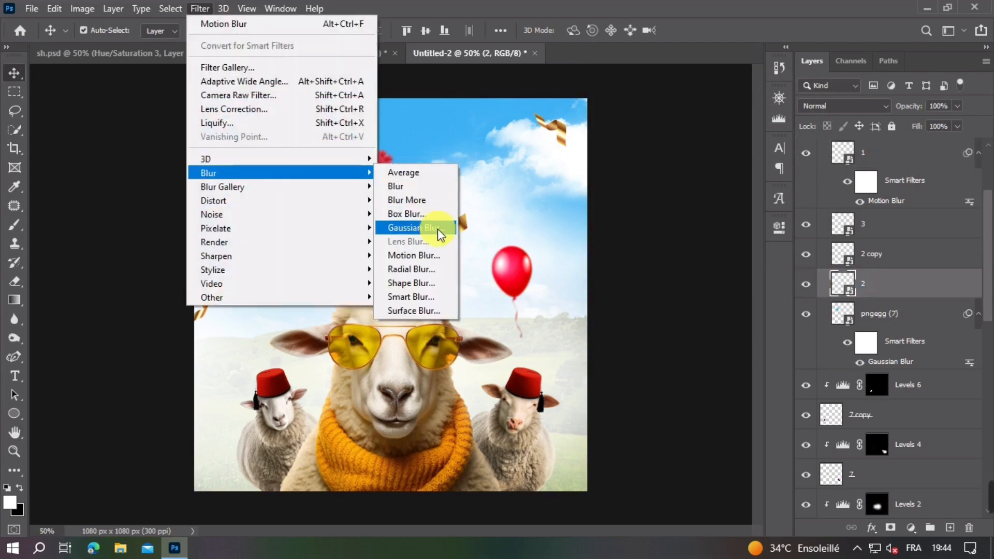
left_click(439, 255)
key("Return")
Step: Apply the same Motion Blur to confetti piece 3 beside the hat and to the ribbon copy in the upper-right sky
left_click(454, 229)
left_click(200, 8)
left_click(440, 255)
key("Return")
left_click(555, 131)
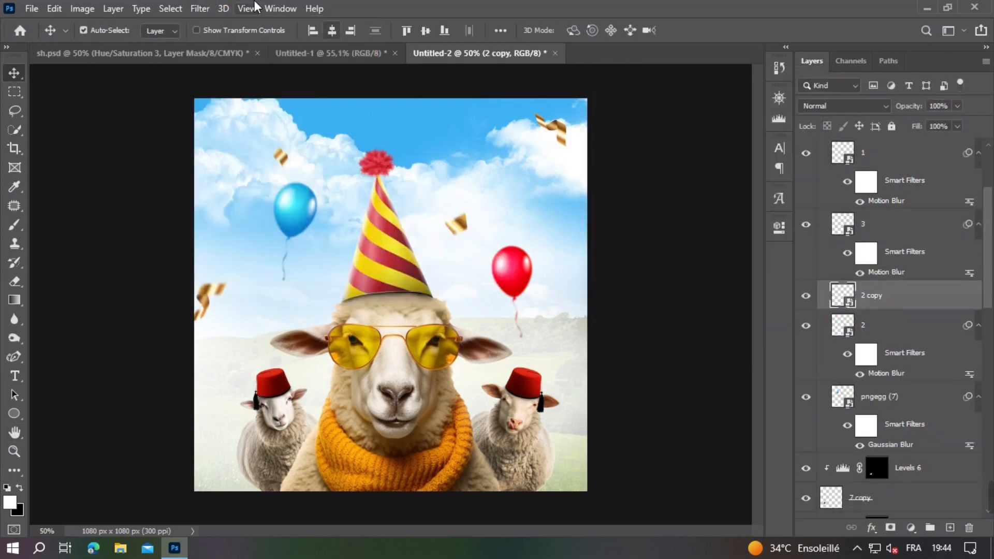
left_click(199, 9)
left_click(435, 255)
key("Return")
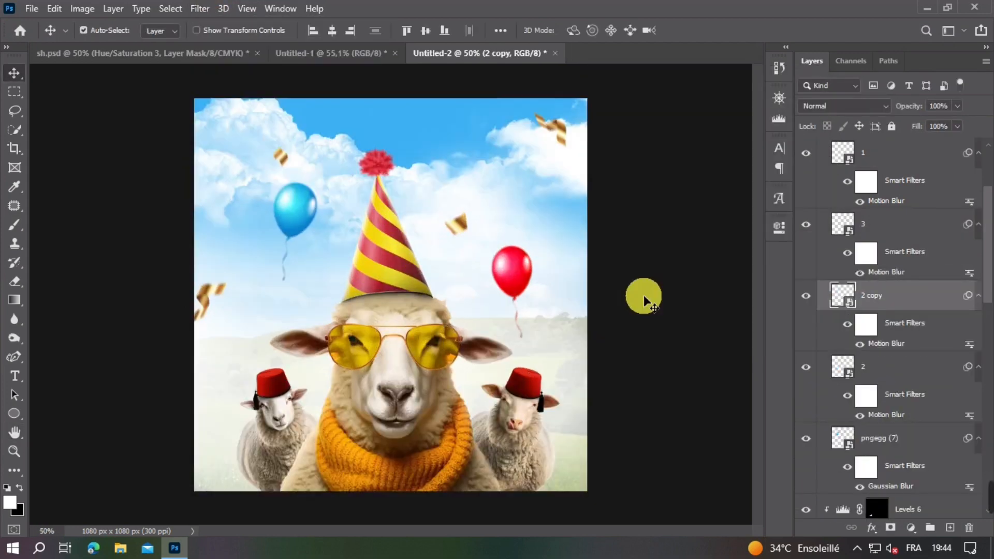
Step: Hide the confetti, ribbon and balloon layers (3, 1, 2 and pngegg (7)) in Untitled-1
left_click(332, 53)
left_click(808, 233)
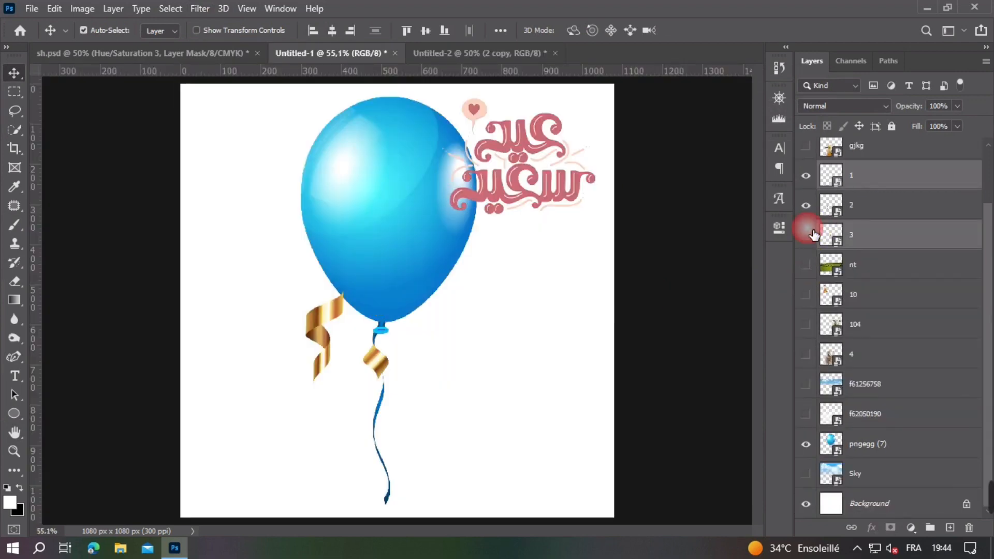
left_click(375, 362)
left_click(807, 176)
left_click(322, 334)
left_click(806, 206)
left_click(395, 202)
left_click(807, 444)
Step: Copy the عيد سعيد lettering from Untitled-1 into Untitled-2 above Group 1 and place it in the sky right of the hat's pompom
scroll(857, 393, "up", 3)
left_click(875, 157)
left_click(519, 54)
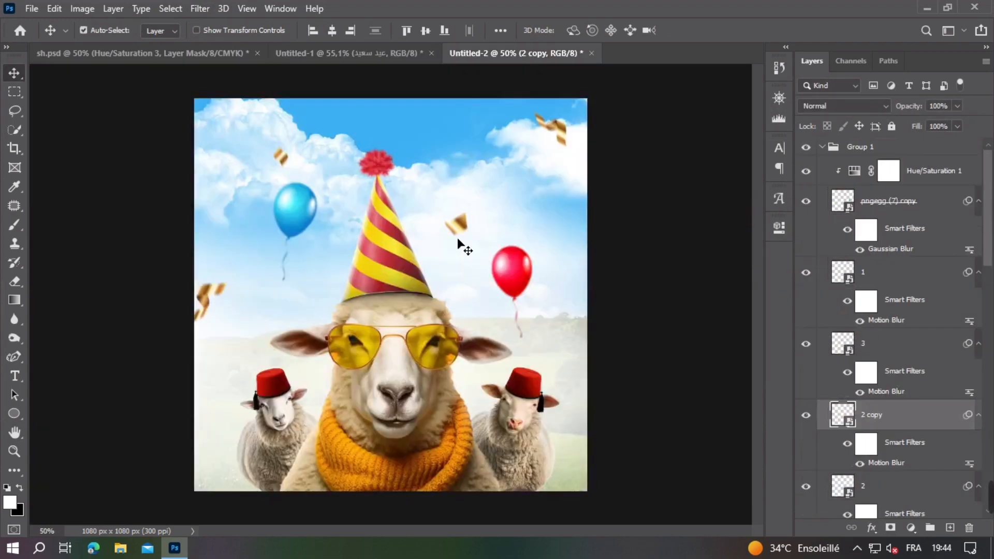
left_click(870, 147)
key("ctrl+v")
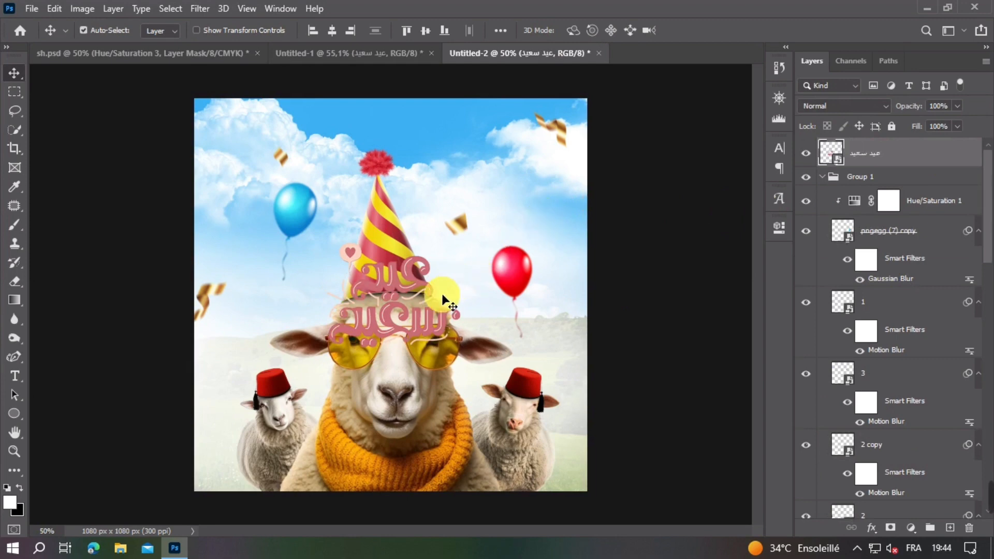
left_click_drag(399, 298, 493, 170)
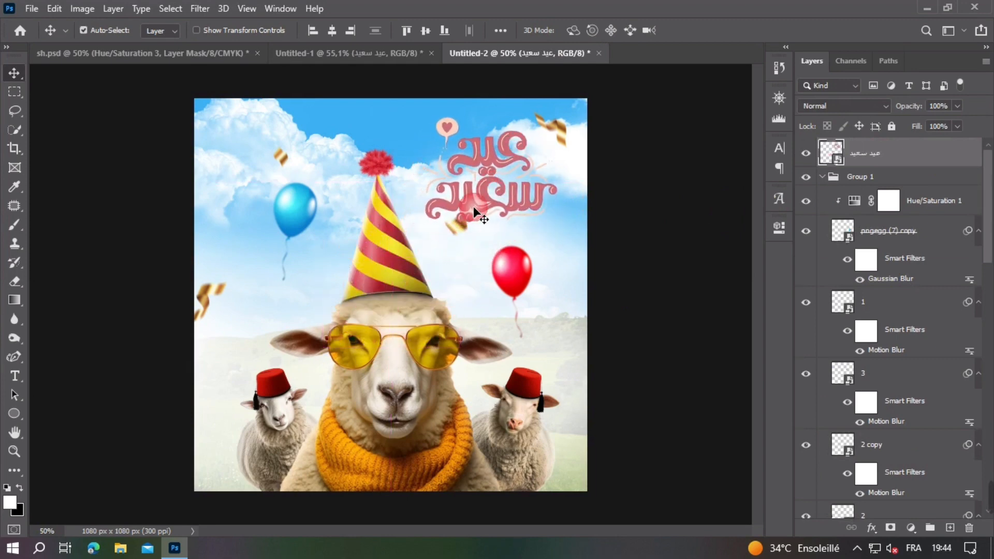
Step: Move confetti piece 3 from under the lettering to the sky left of the heart balloon and resize it
left_click(458, 234, "ctrl")
left_click_drag(458, 235, 453, 263)
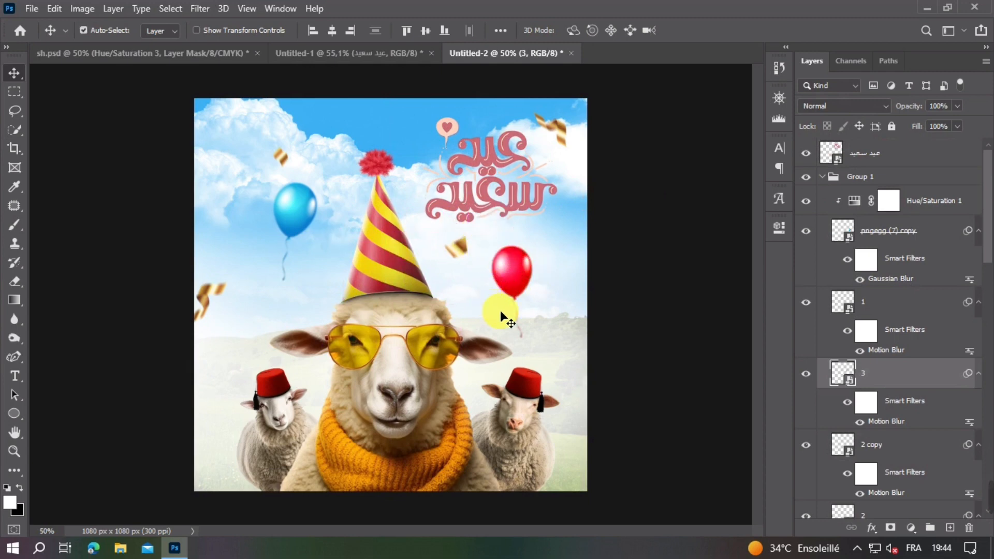
left_click_drag(460, 254, 413, 139)
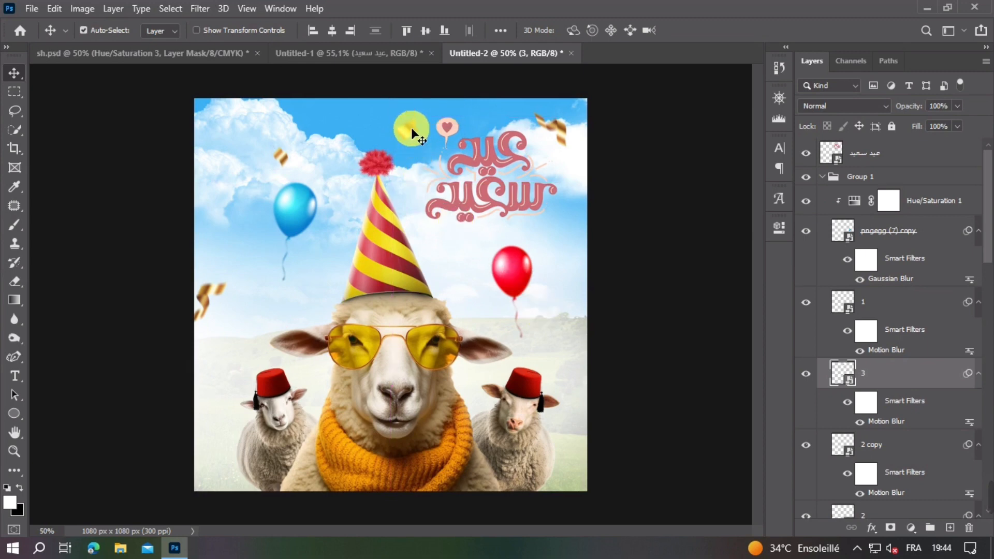
key("ctrl+t")
key("Return")
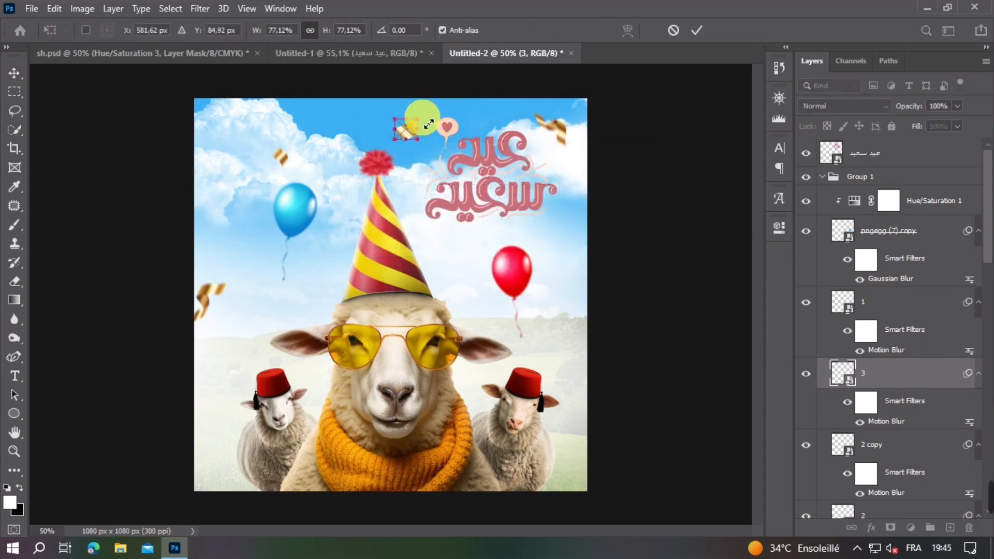
key("Return")
Step: Scale down the gold ribbon in the upper-right corner of the sky
left_click_drag(284, 158, 533, 207)
left_click(723, 259)
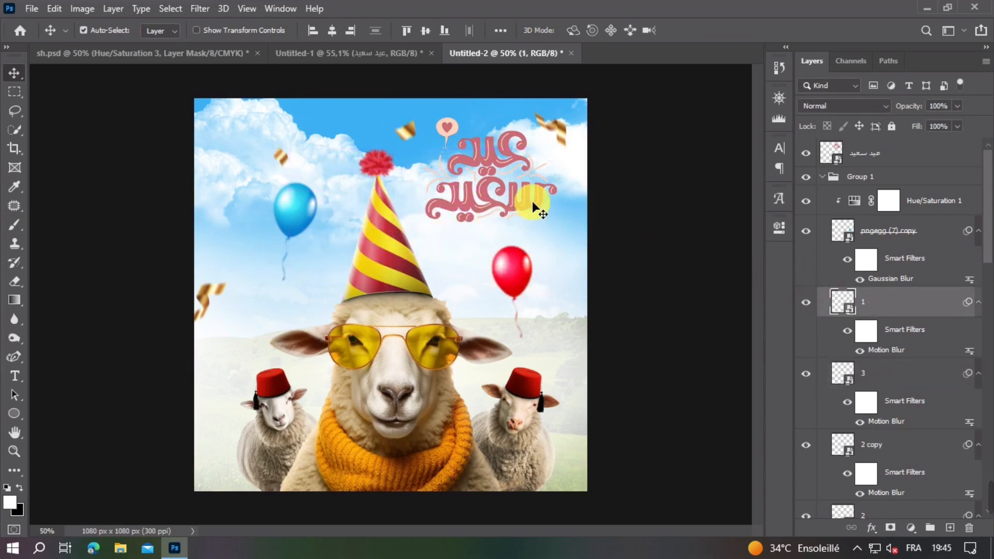
left_click(567, 133)
key("ctrl+t")
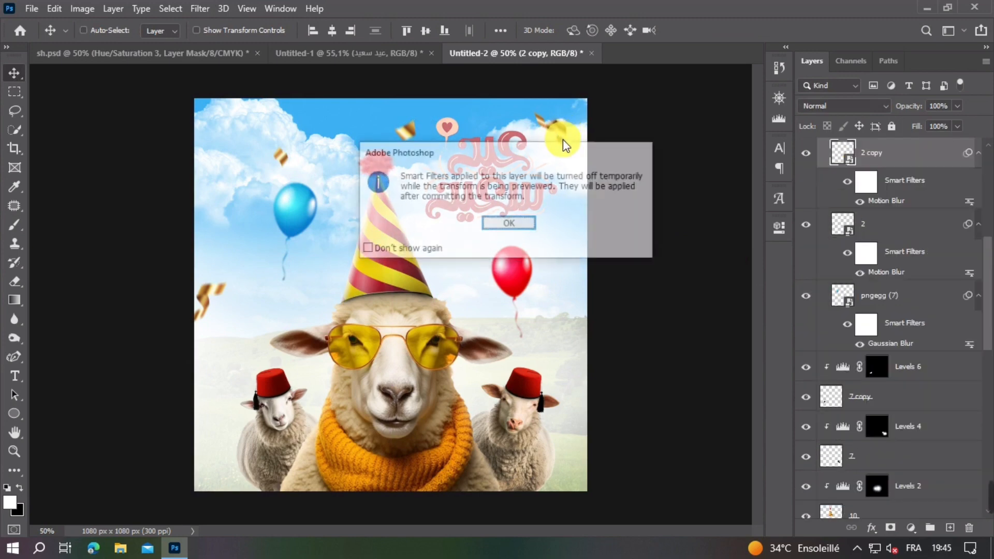
left_click(509, 224)
mouse_move(572, 138)
left_mouse_down()
mouse_move(566, 129)
mouse_move(566, 146)
mouse_move(563, 134)
left_mouse_up()
key("Return")
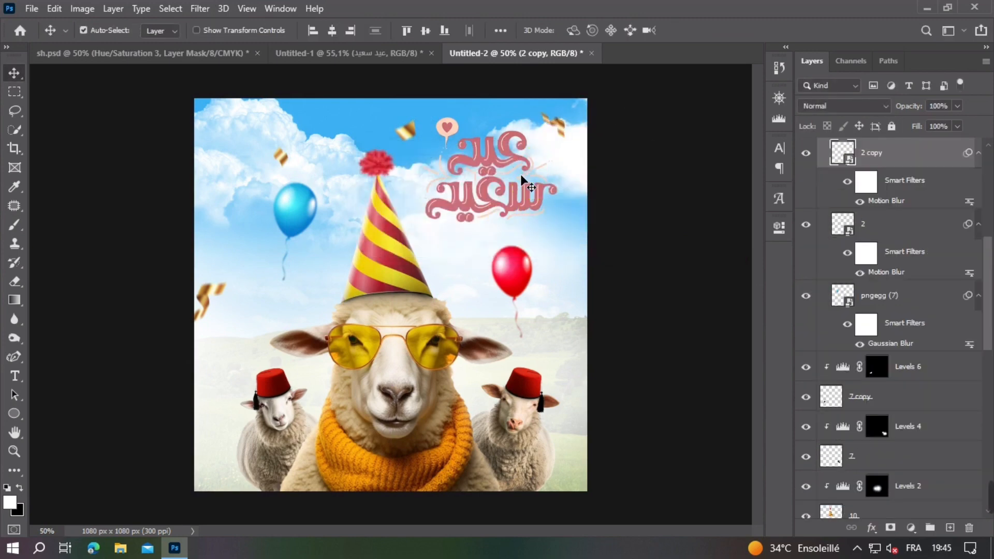
Step: Shift the عيد سعيد lettering slightly to the right, at the same height
left_click_drag(517, 205, 524, 204)
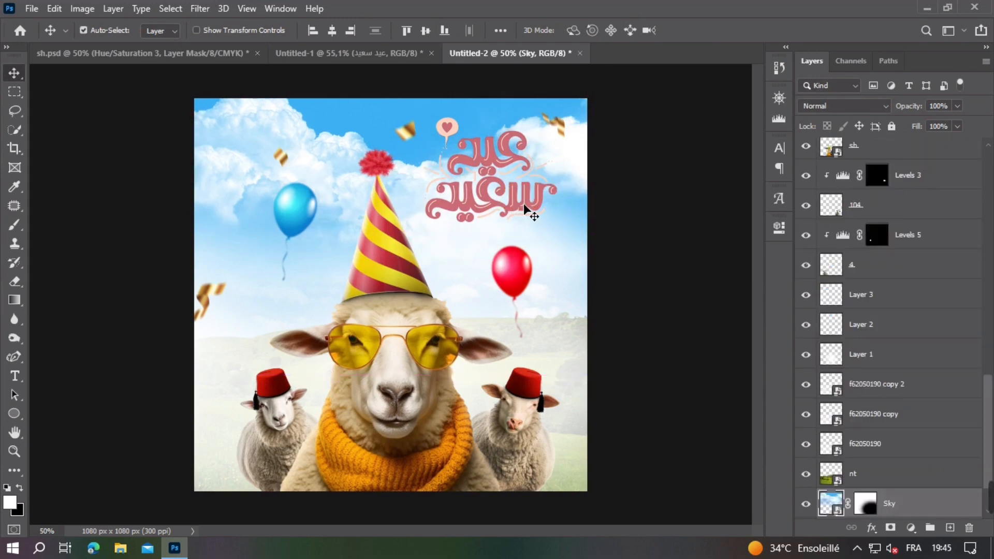
left_click_drag(493, 157, 498, 158)
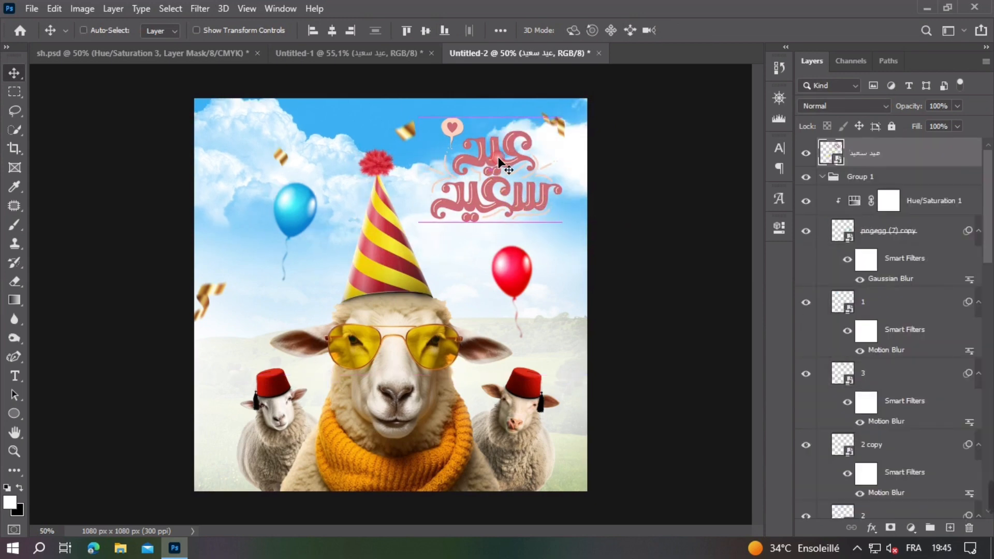
key("ctrl+minus")
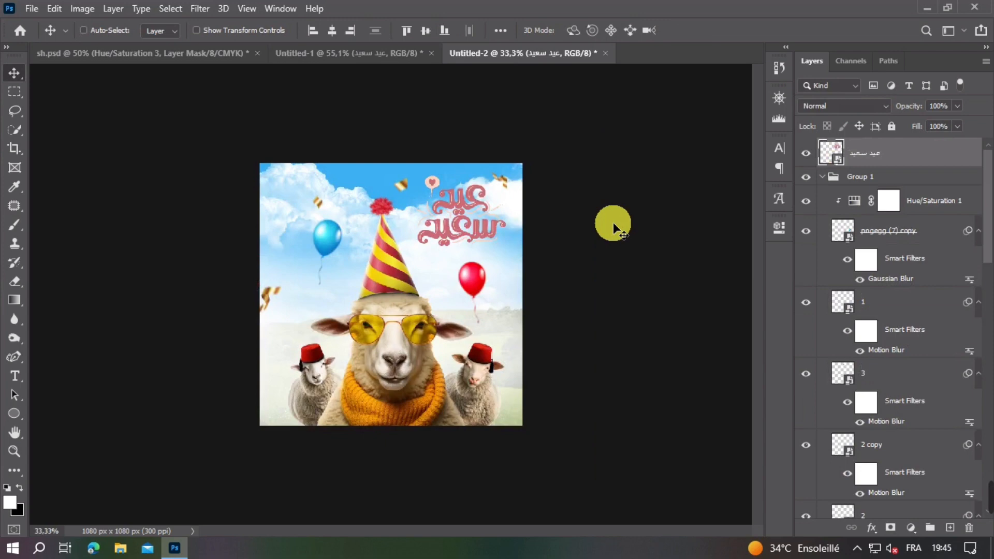
key("ctrl+plus")
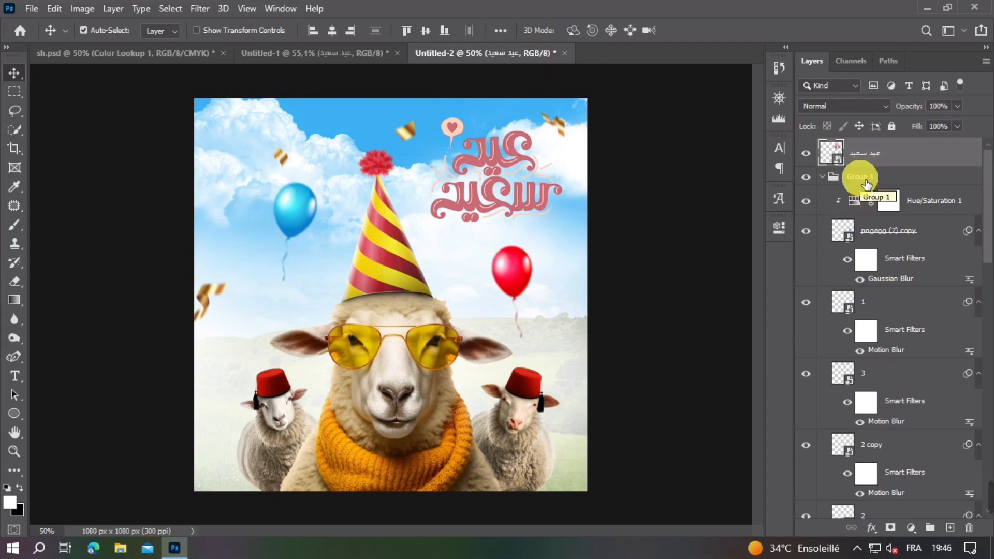
Step: Add a white Solid Color fill clipped to the red balloon, below its Hue/Saturation adjustment, and invert the fill's mask to black
left_click(516, 278)
left_click(911, 527)
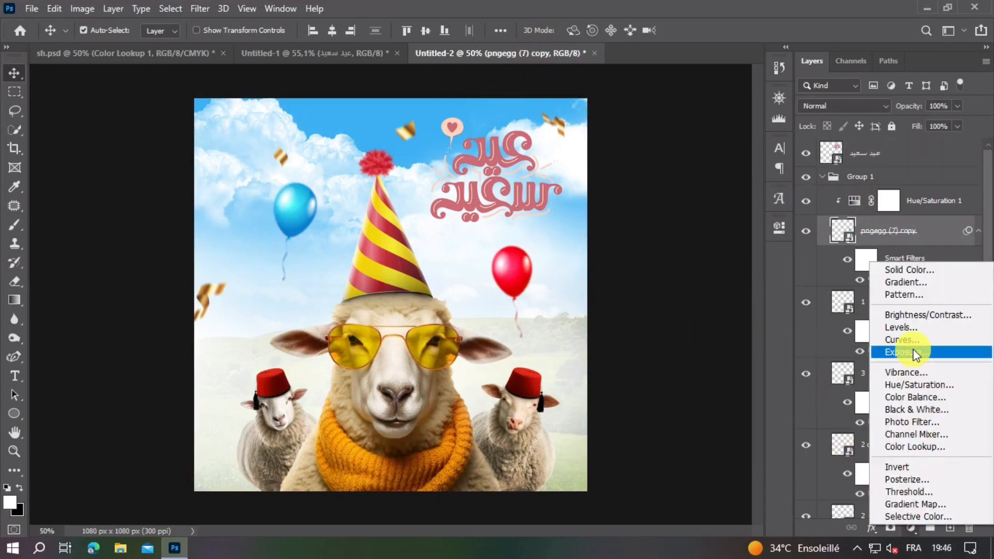
left_click(910, 270)
key("Return")
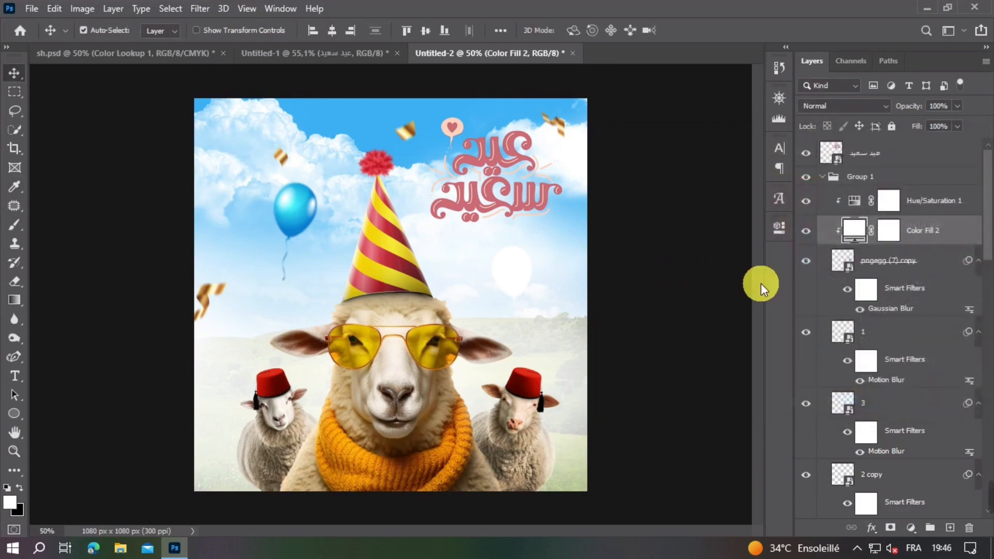
left_click(886, 231)
key("ctrl+i")
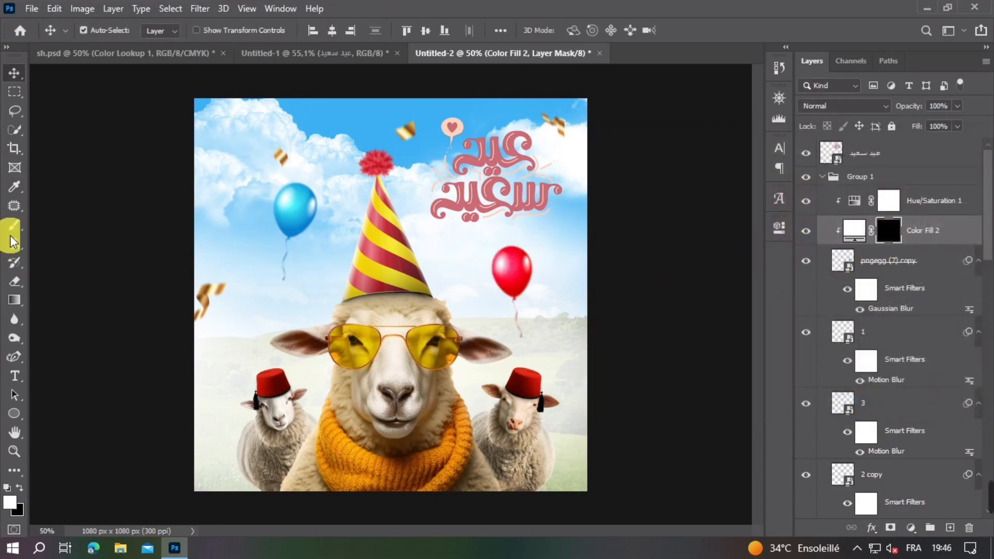
Step: Paint white on the fill's mask along the red balloon's left edge with a large soft brush to lighten that side
left_click(15, 224)
scroll(443, 291, "up", 2)
scroll(508, 275, "up", 3)
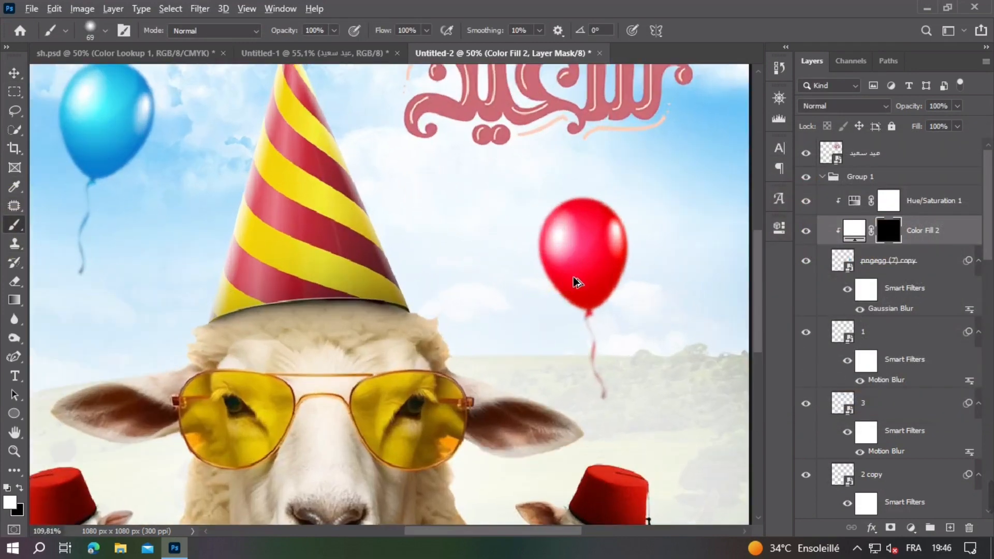
right_click(576, 281, "alt")
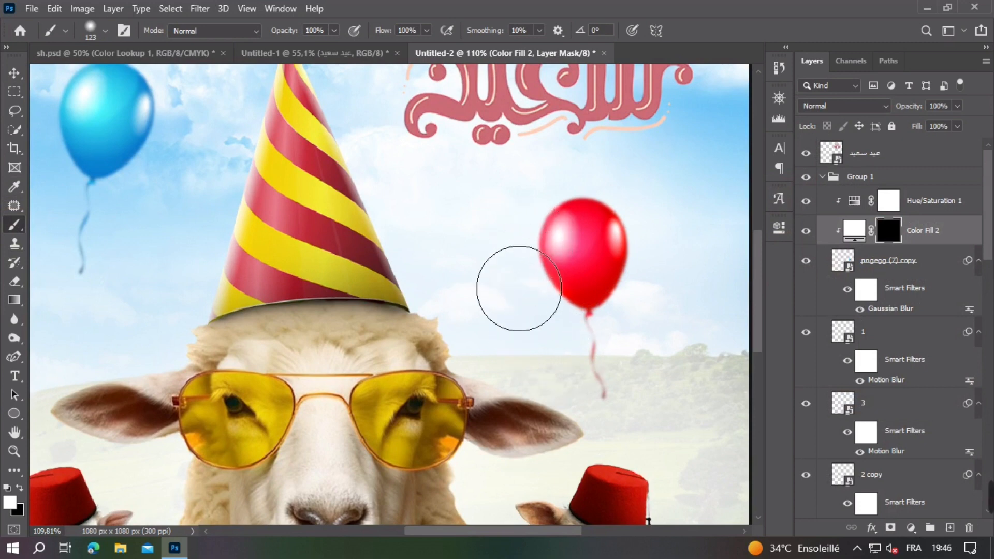
left_click_drag(531, 288, 519, 265)
right_click(486, 233, "alt")
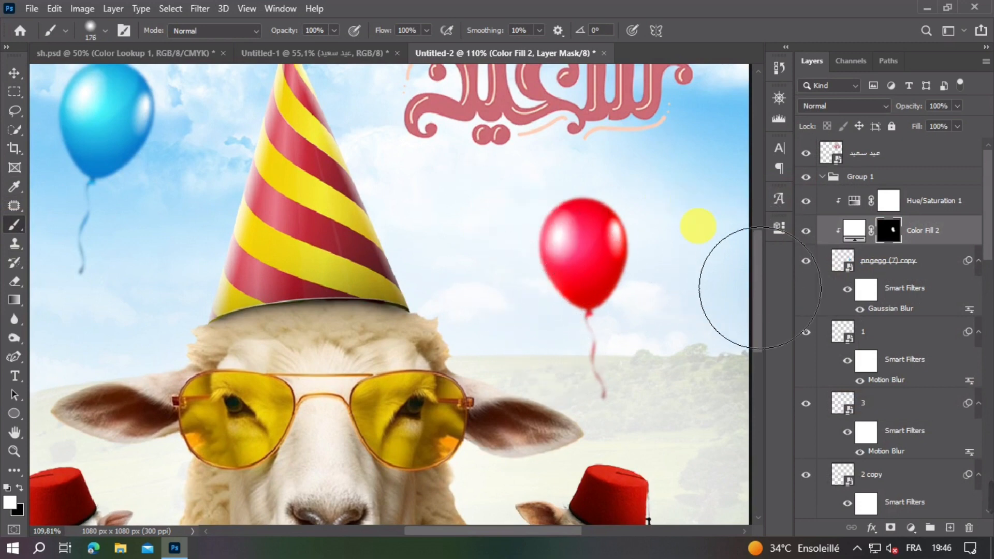
Step: Paint white on the fill's mask along the red balloon's right edge with the large soft brush to lighten that side
left_click_drag(654, 199, 618, 188)
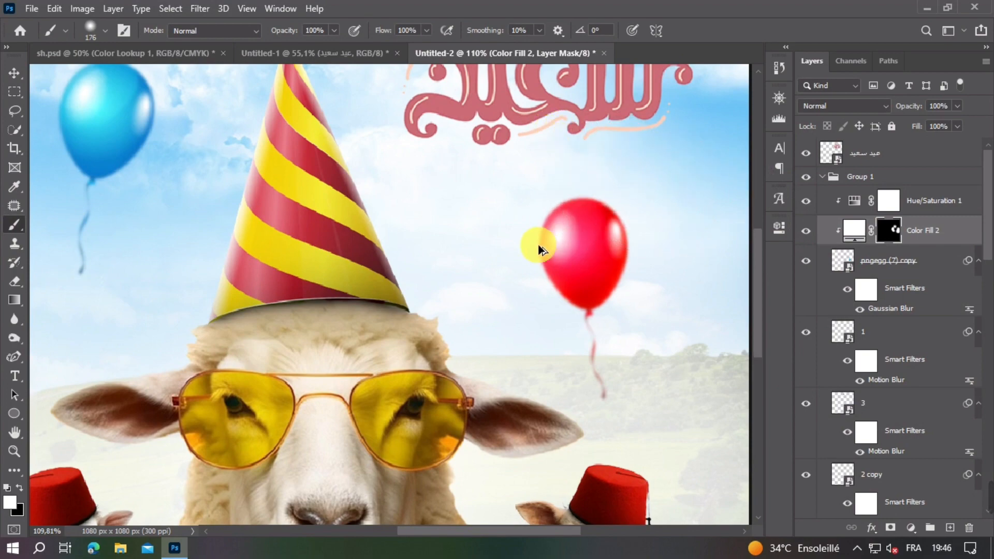
scroll(538, 245, "down", 3)
scroll(538, 244, "down", 2)
left_click(13, 78)
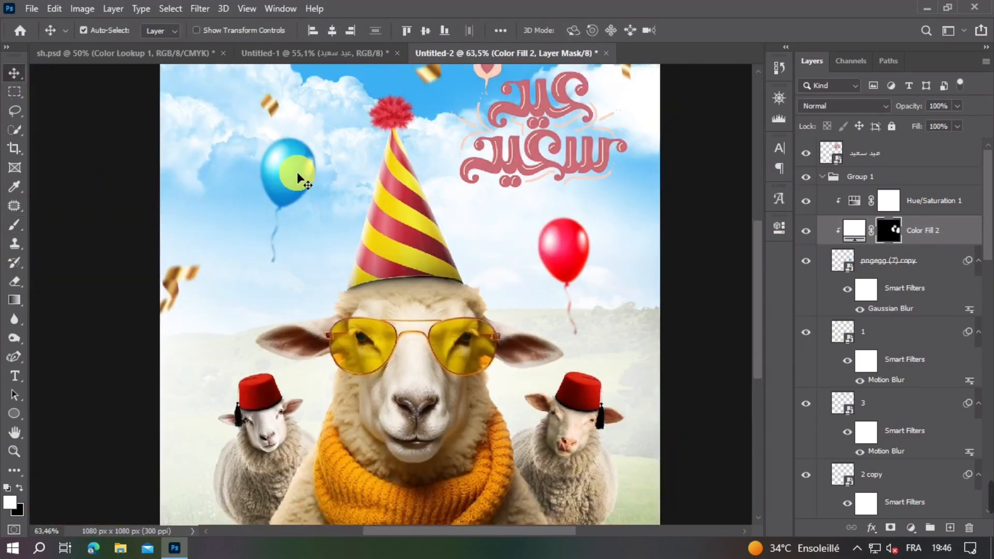
Step: Add a white Solid Color fill clipped to the blue balloon and invert the fill's mask to black
left_click(296, 172)
left_click(910, 533)
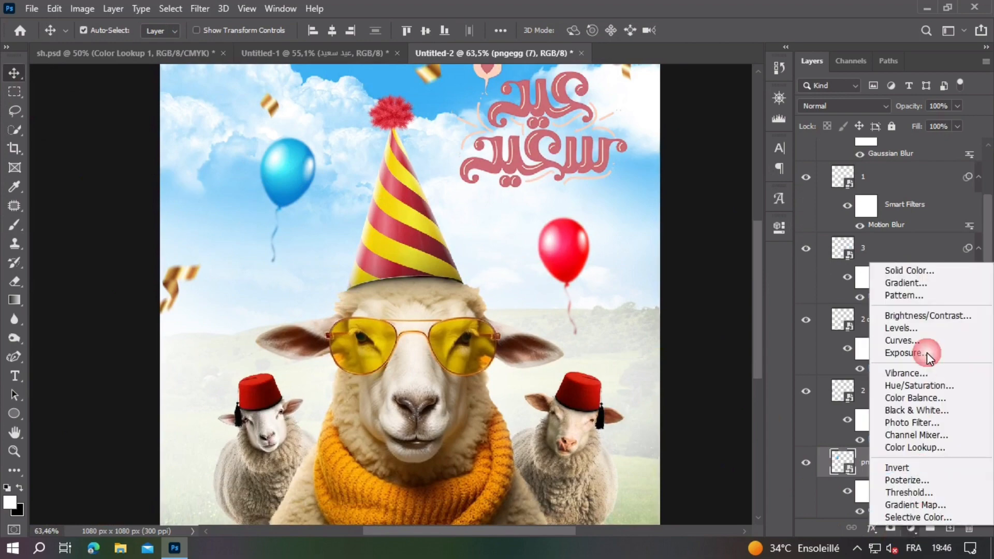
left_click(903, 270)
key("Return")
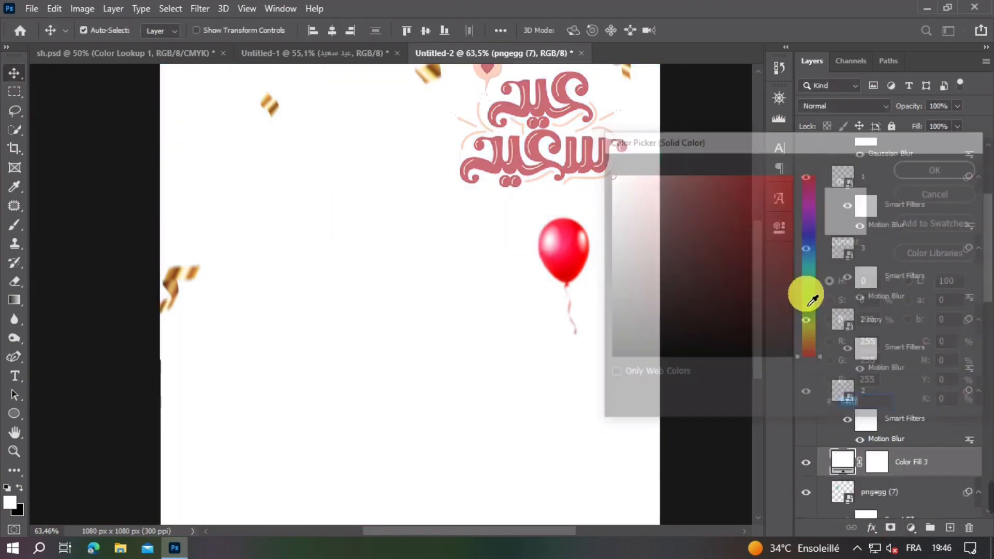
right_click(955, 460)
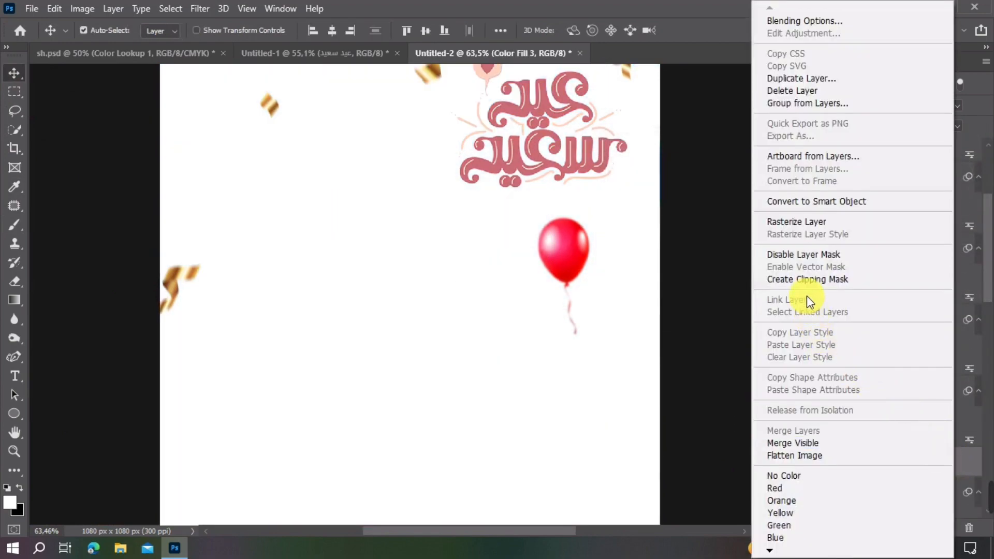
left_click(807, 279)
left_click(888, 461)
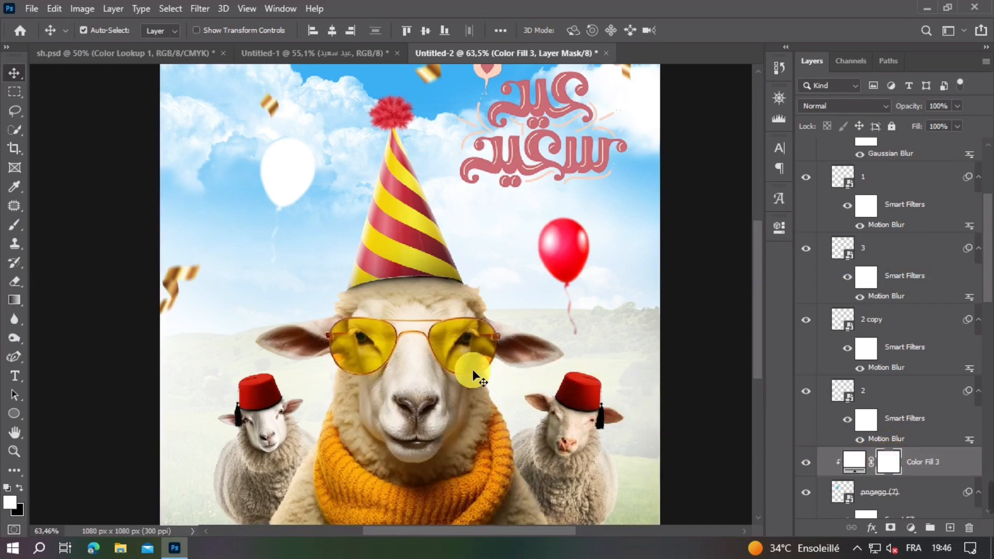
key("ctrl+i")
Step: Paint white on the new fill's mask along the blue balloon's right and left edges with a large soft brush
left_click(12, 227)
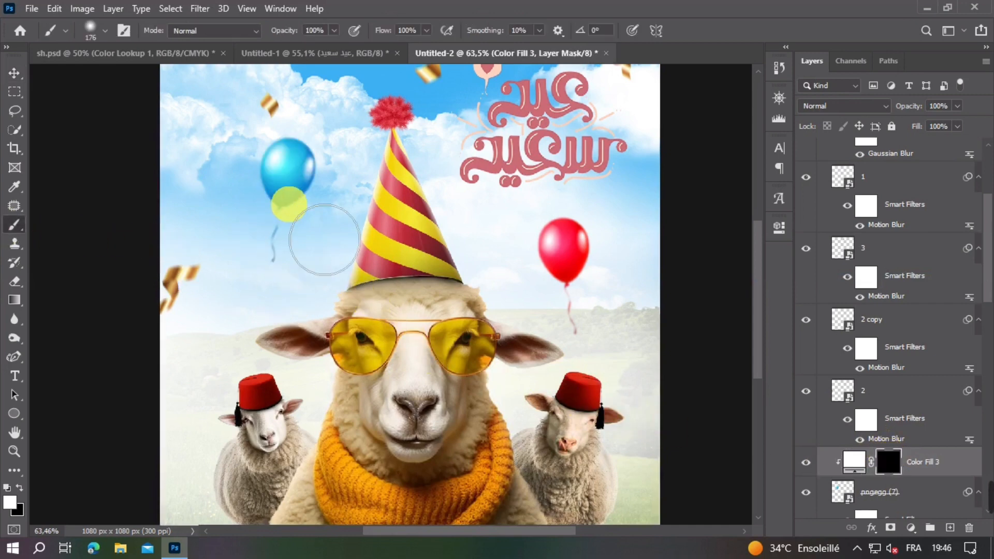
left_click_drag(393, 184, 345, 131)
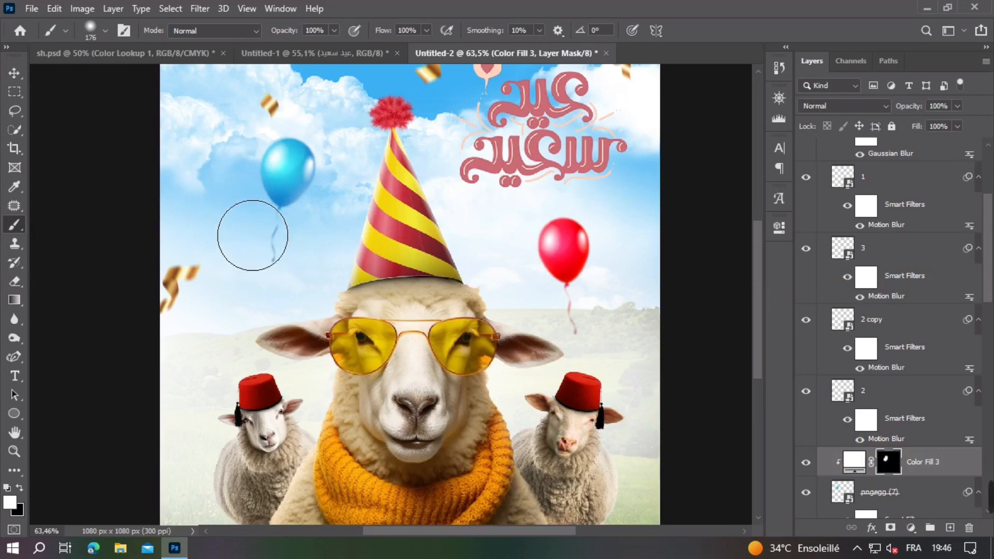
left_click_drag(252, 235, 191, 174)
left_click(14, 73)
scroll(383, 259, "down", 2)
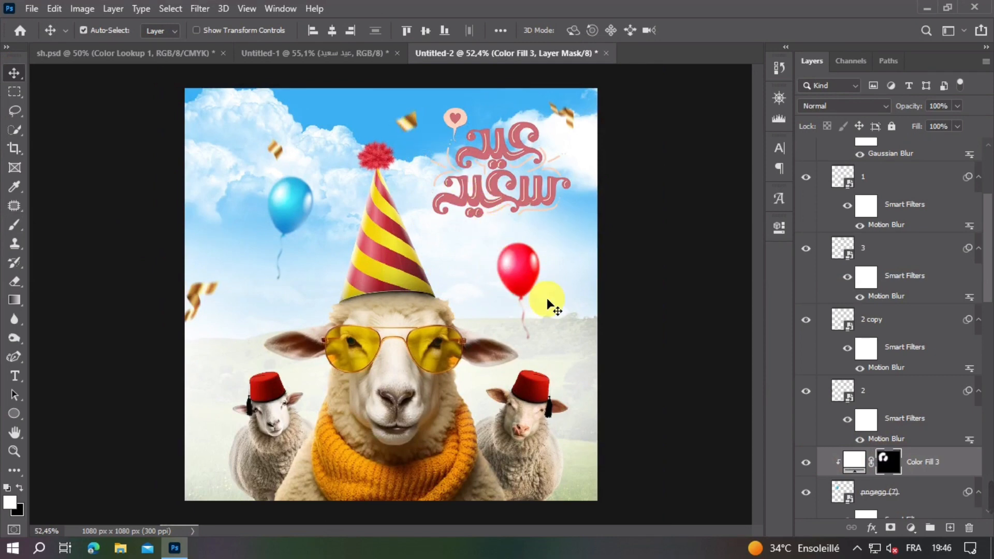
scroll(381, 369, "up", 2)
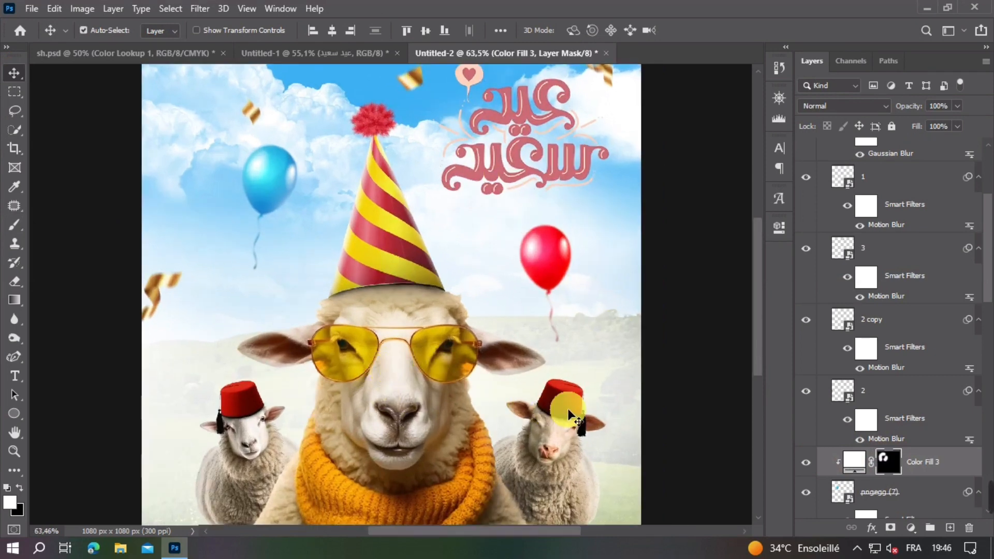
Step: Add a white Solid Color fill clipped to the right sheep's fez, below its Levels adjustment, and invert the fill's mask to black
left_click(568, 394)
left_click(911, 528)
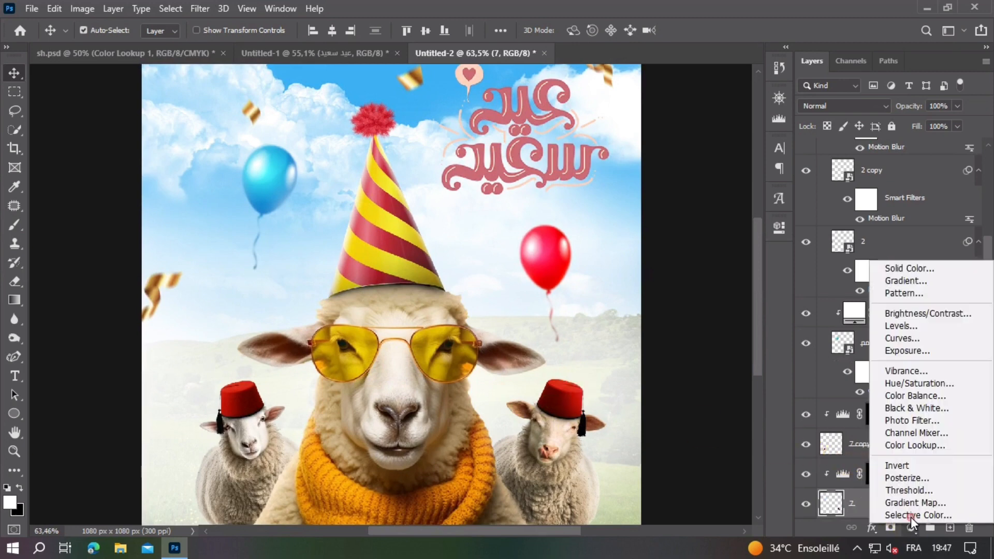
left_click(915, 275)
key("Return")
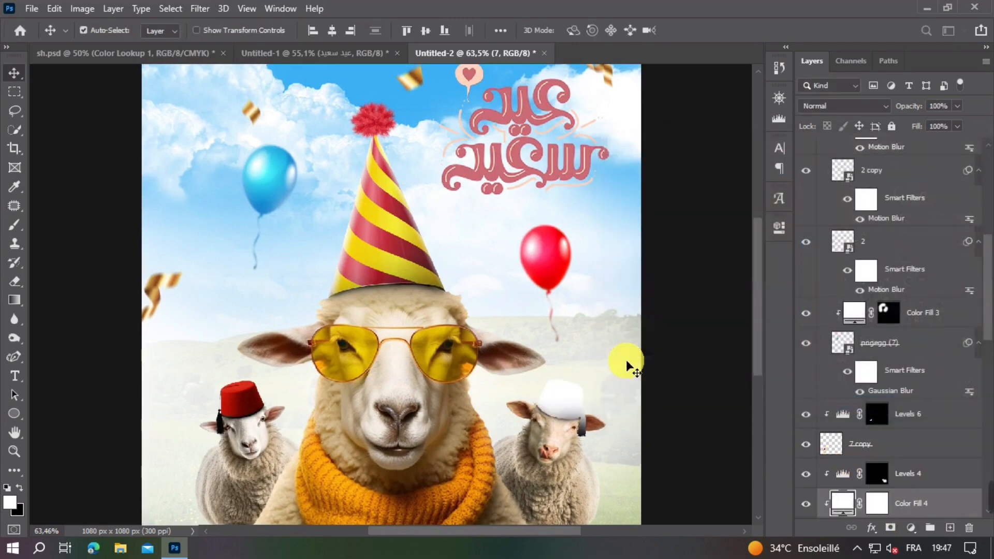
left_click(880, 505)
key("ctrl+i")
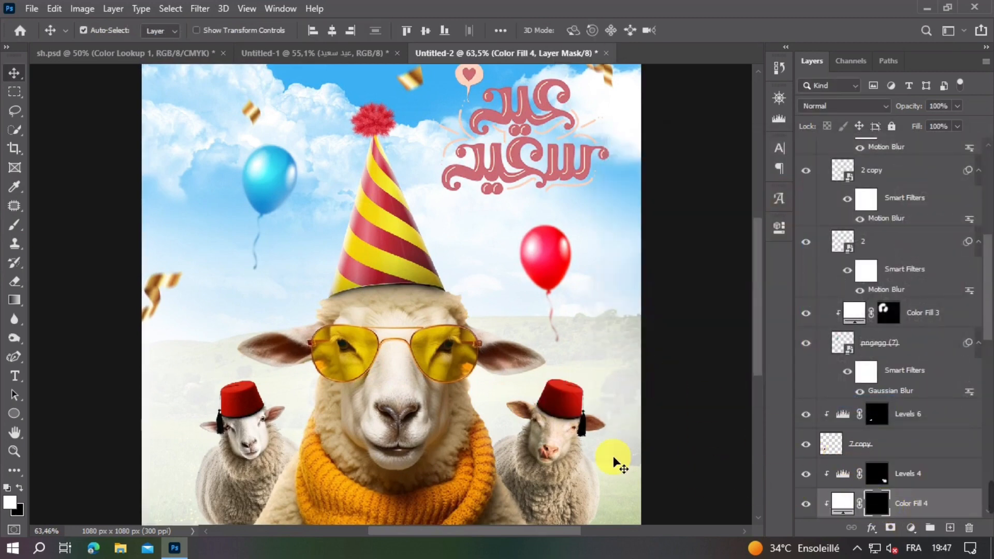
Step: Paint white on the fill's mask along the outer right edge of the right sheep's fez with a soft 198 px brush
key("b")
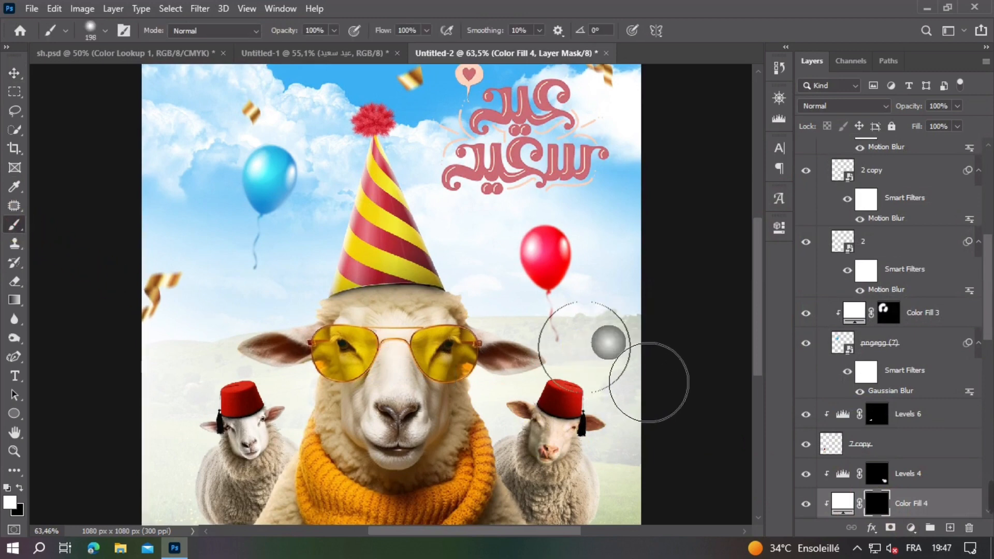
left_click_drag(621, 388, 650, 404)
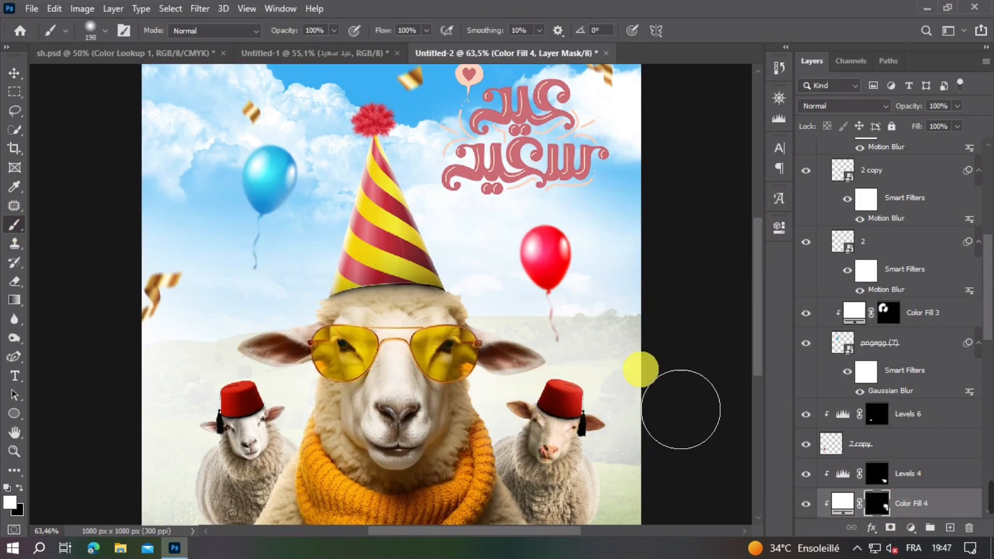
left_click(14, 73)
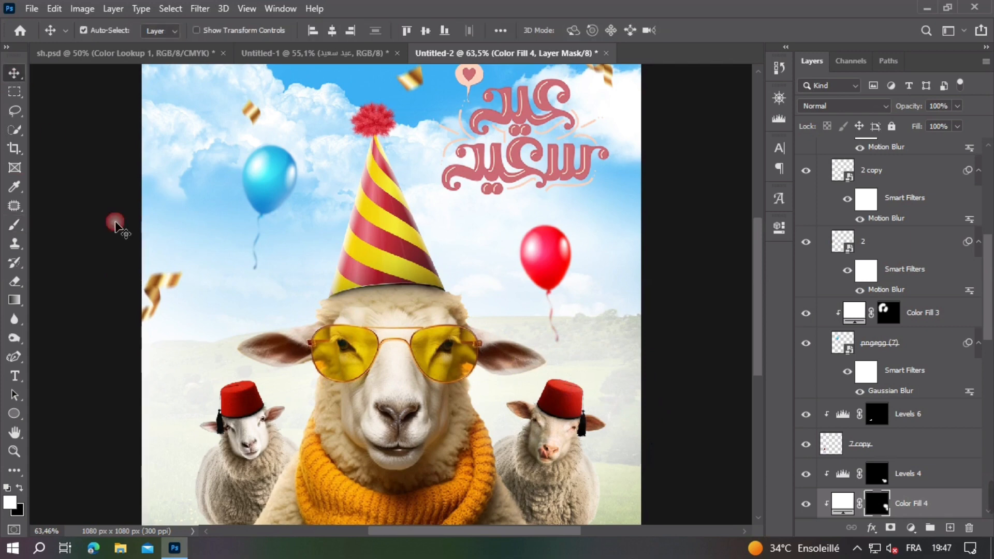
Step: Add a white Solid Color fill clipped to the left sheep's fez, below its Levels adjustment, and invert the fill's mask to black
left_click(254, 411)
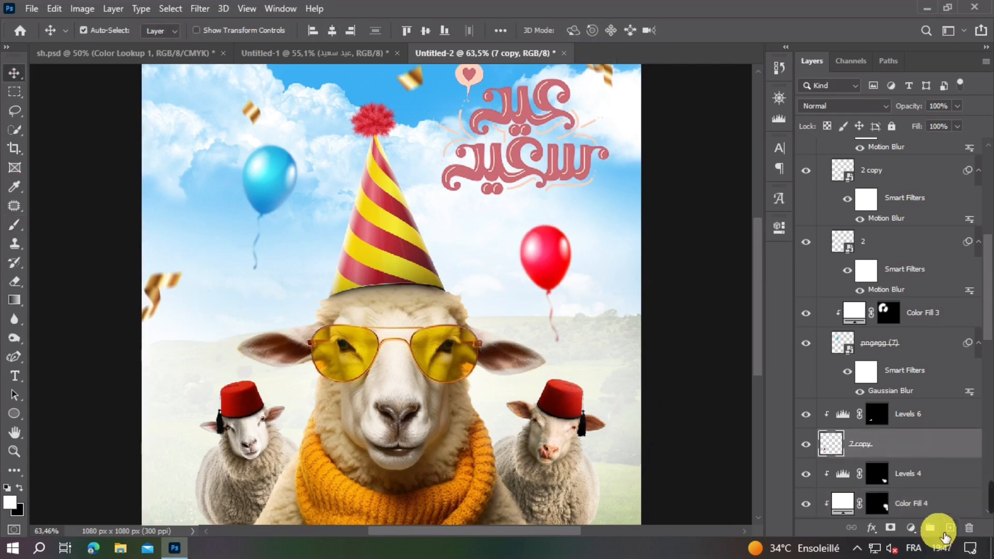
left_click(912, 528)
left_click(880, 271)
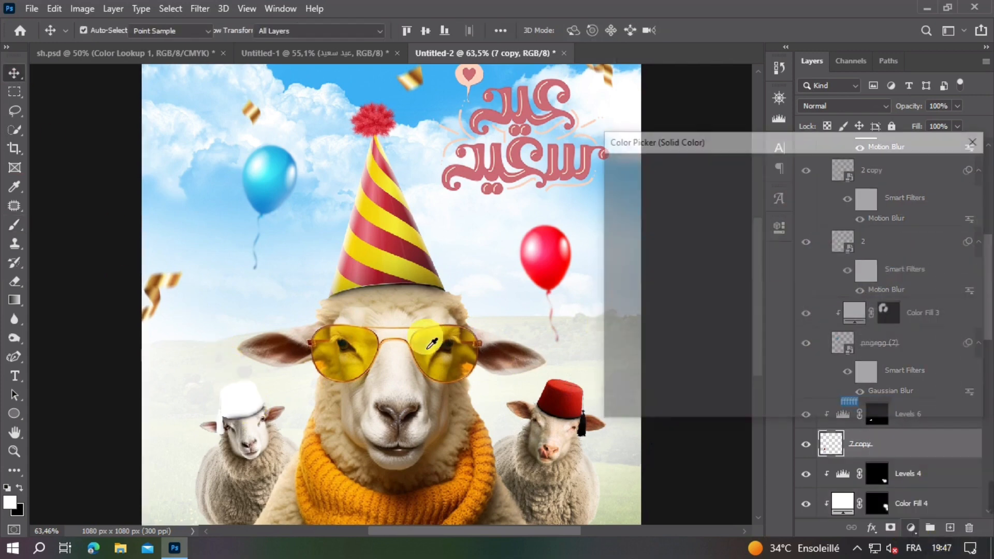
key("Return")
left_click(878, 445)
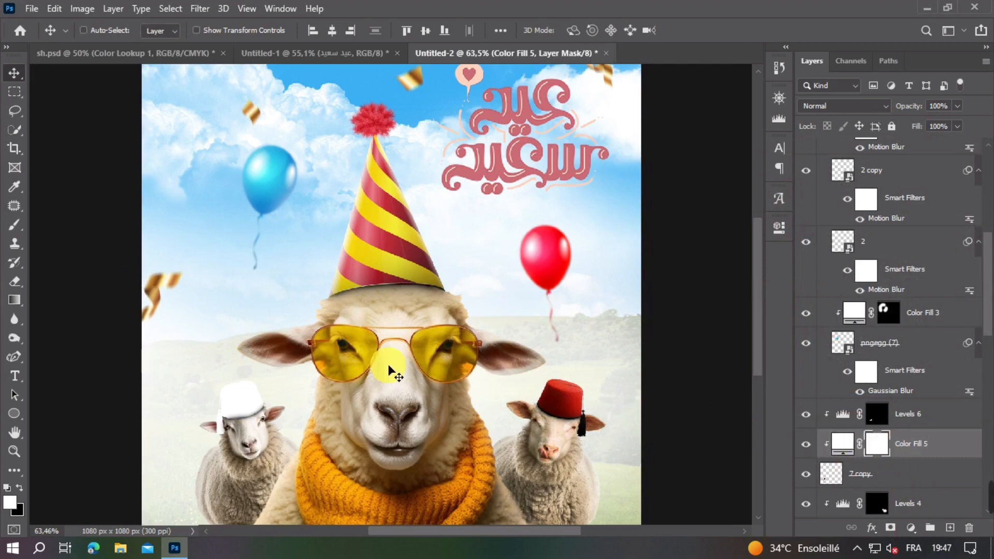
key("ctrl+i")
Step: Paint white on the fill's mask around the top and left edge of the left sheep's fez with the soft 198 px brush
left_click(15, 225)
left_click(240, 355)
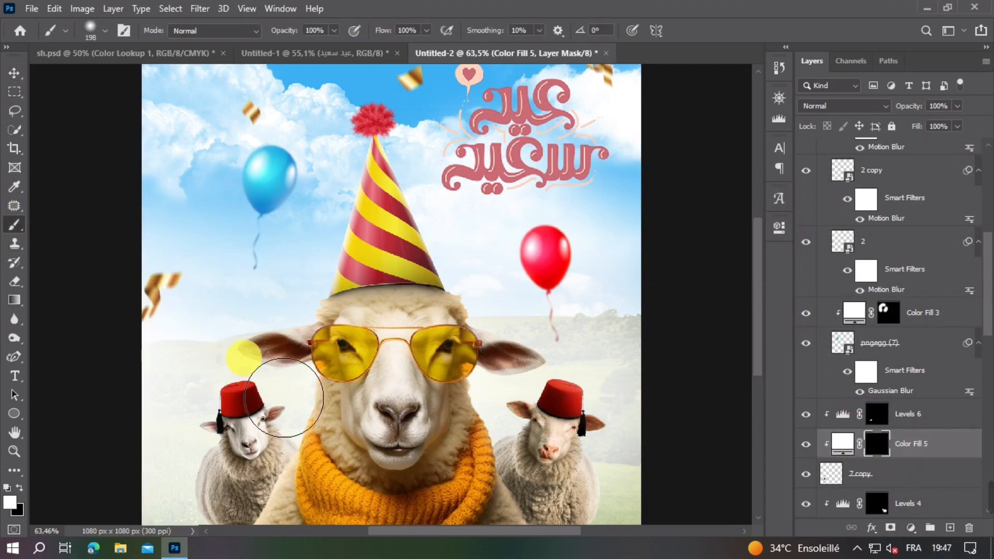
left_click(221, 348)
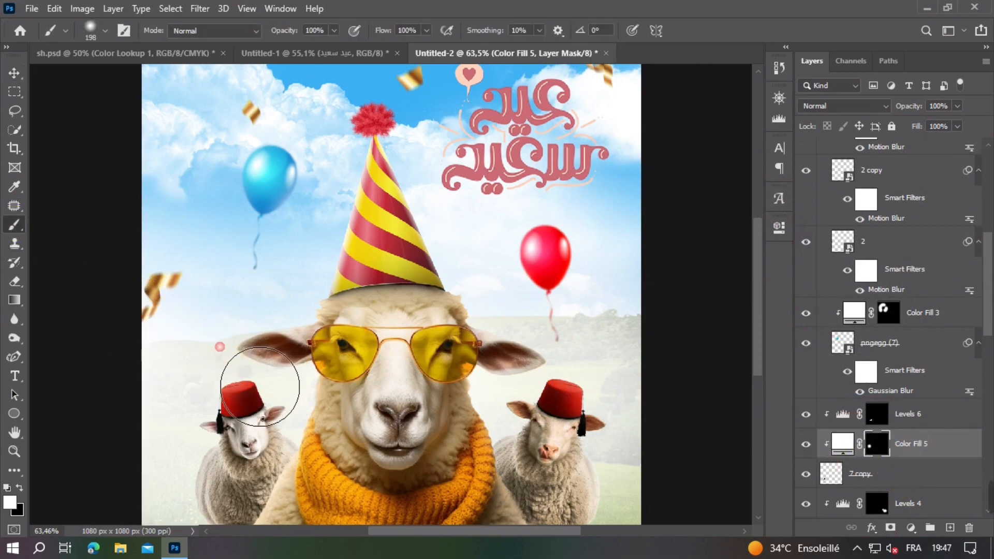
left_click(183, 383)
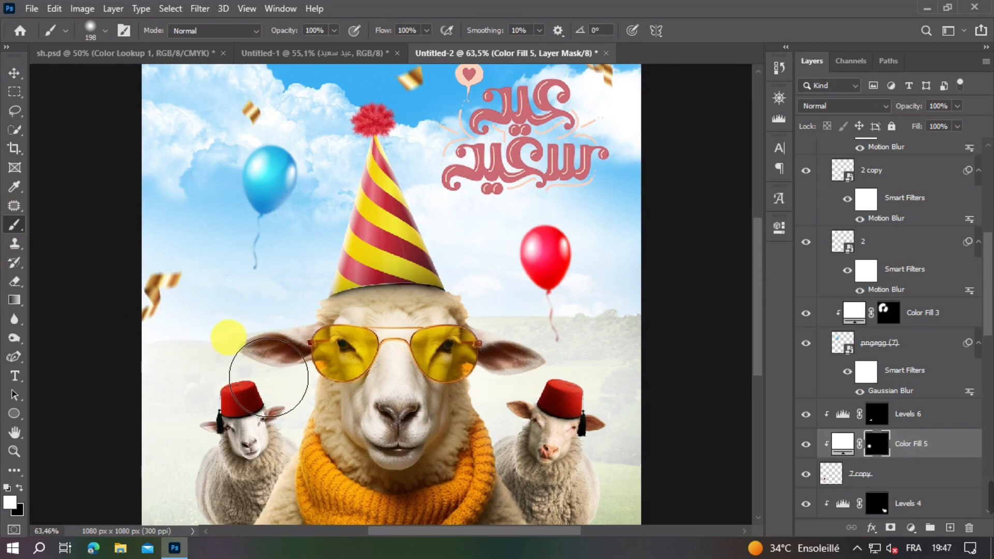
left_click(171, 377)
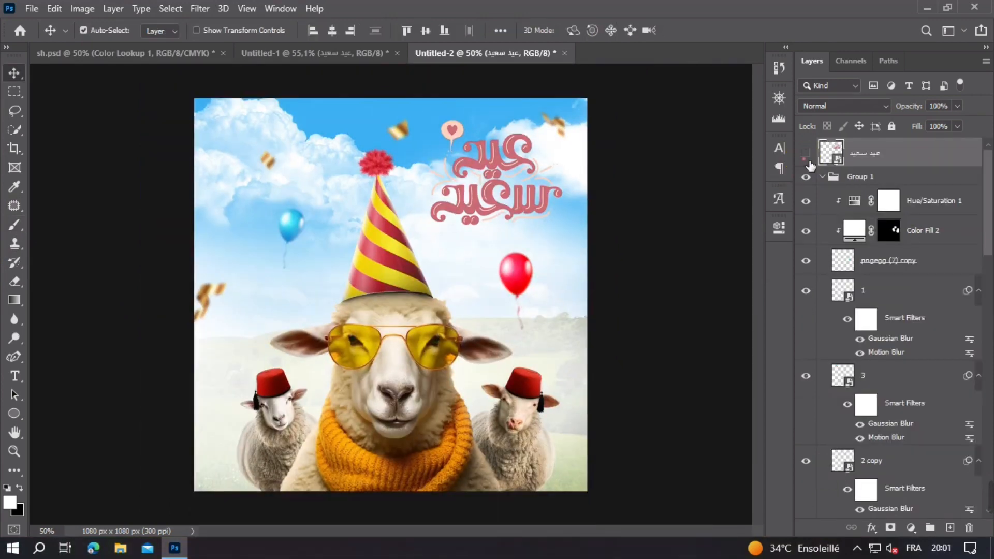
Step: Stamp all visible layers into a new merged layer directly above Group 1
left_click(807, 153)
left_click(806, 153)
left_click(896, 179)
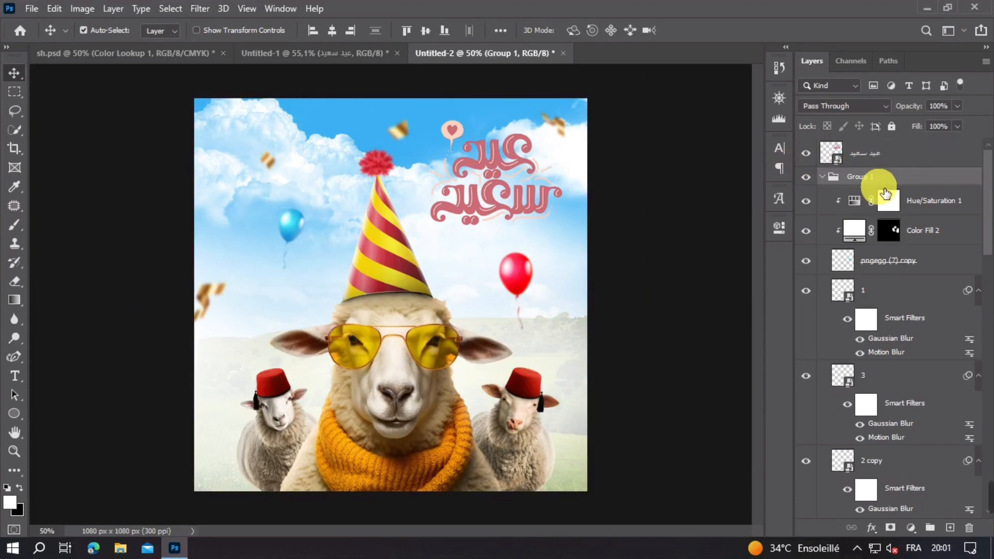
key("ctrl+shift+alt+e")
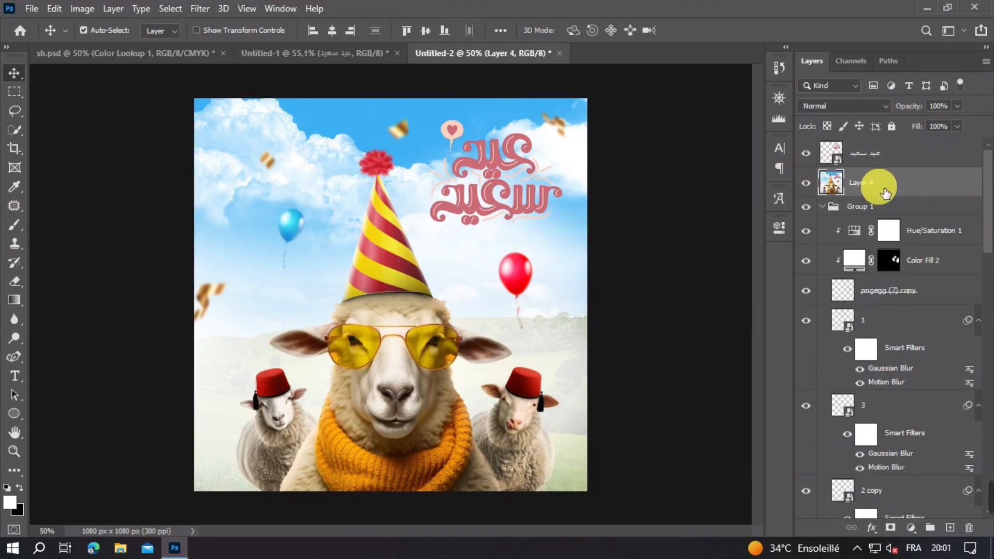
Step: Add a Color Lookup adjustment above the stamped layer using the 3Strip.look 3D LUT
left_click(912, 527)
left_click(910, 448)
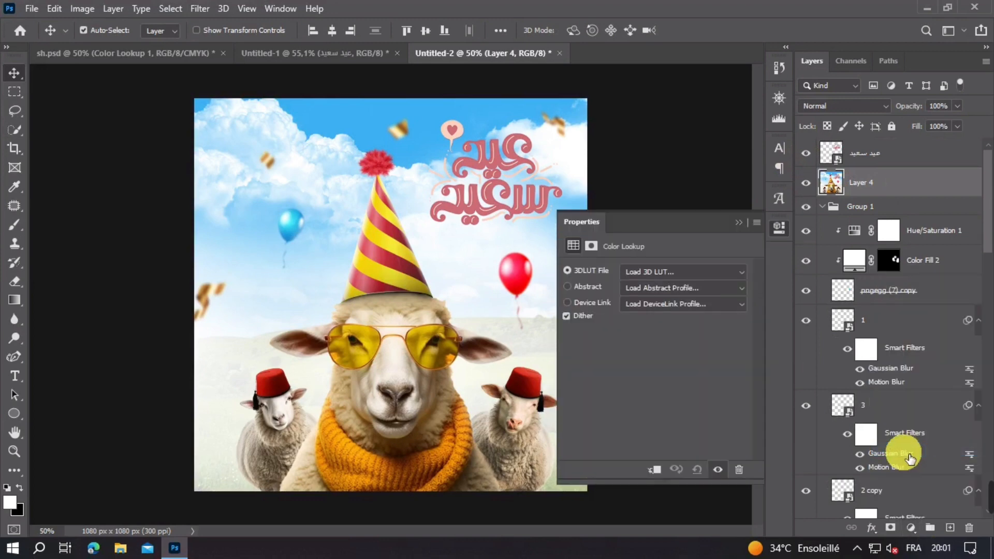
left_click(657, 273)
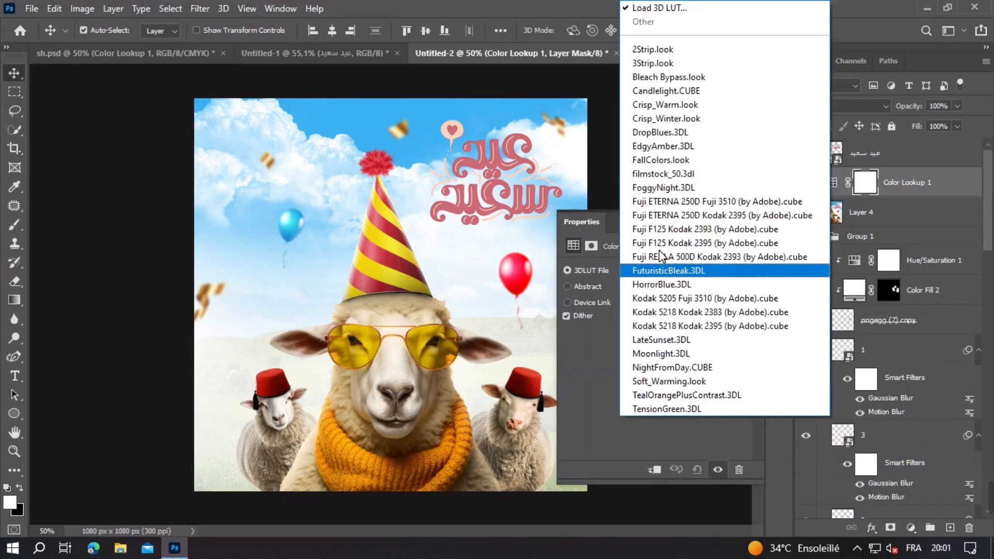
left_click(632, 64)
left_click(740, 223)
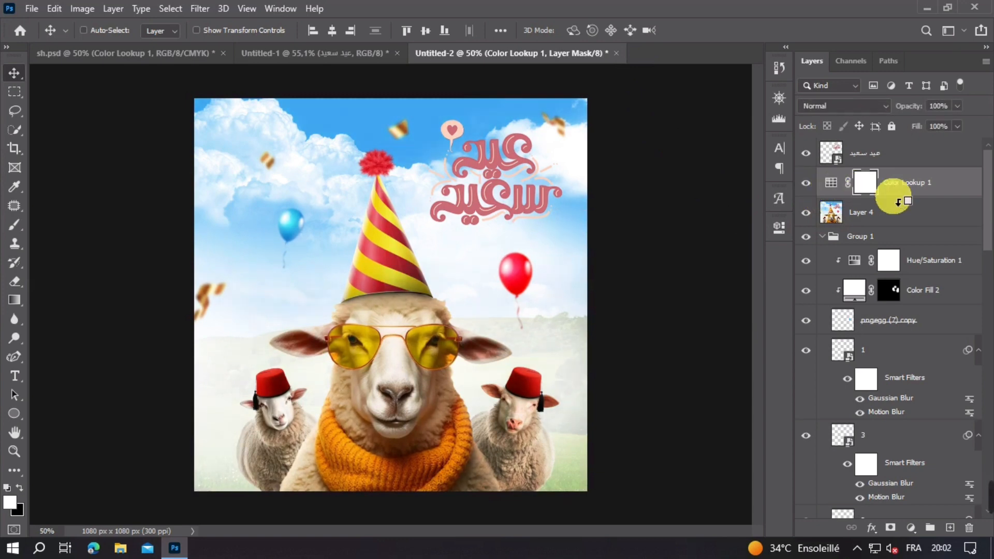
Step: Stamp the visible layers into a new layer above the Color Lookup adjustment and open it in the Camera Raw Filter
key("ctrl+shift+alt+e")
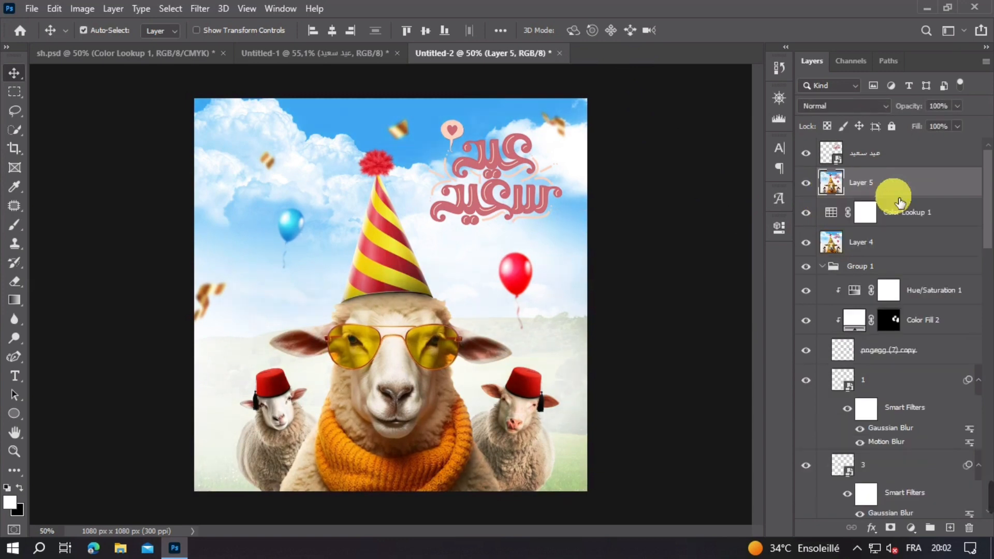
left_click(200, 9)
left_click(233, 95)
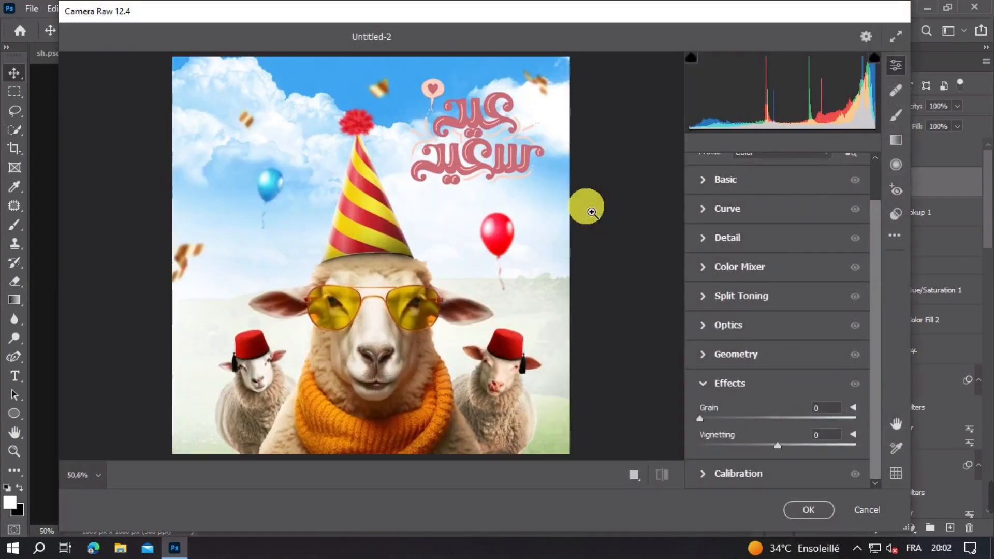
Step: Set the Camera Raw basic Tint to +5 and Exposure to +0.10
left_click(705, 186)
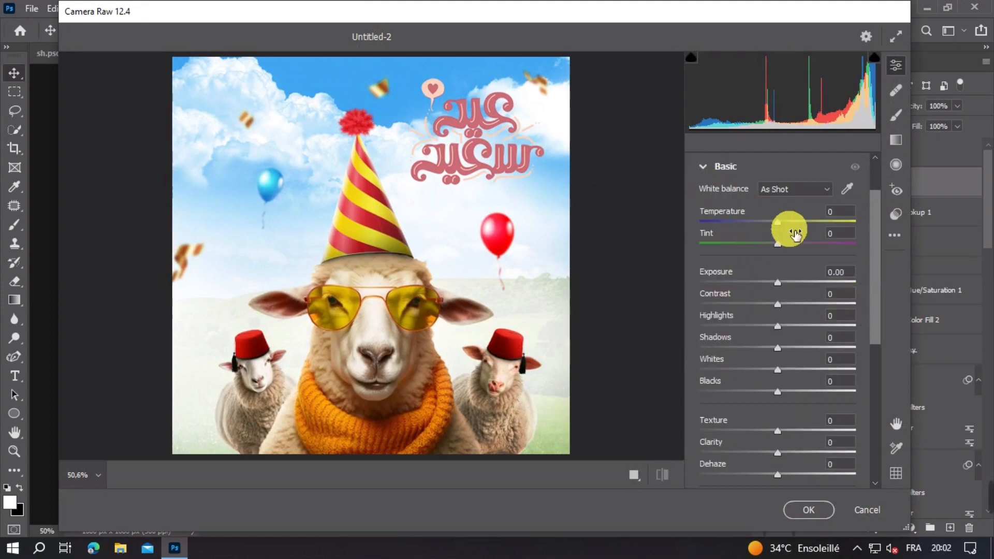
left_click(792, 232)
type("5")
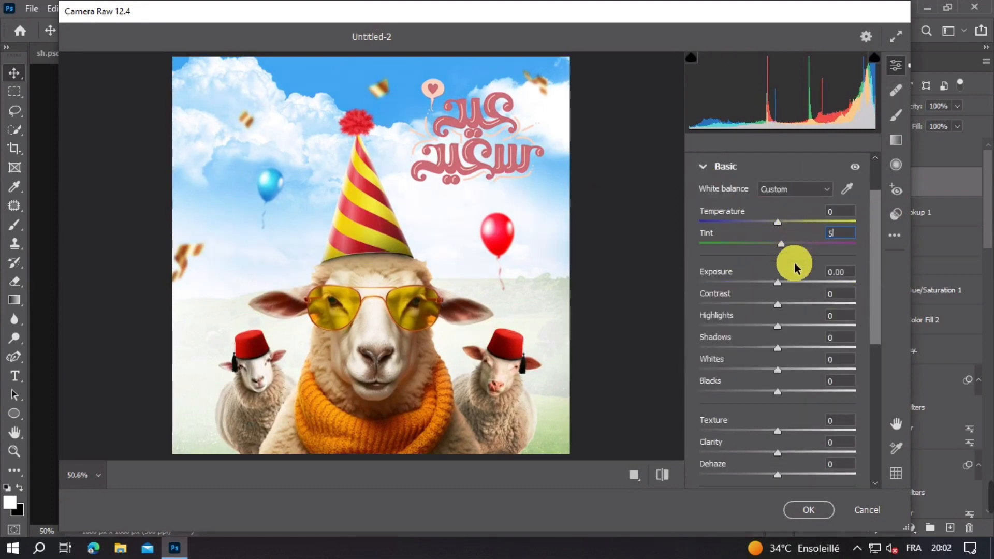
key("Tab")
key("Up")
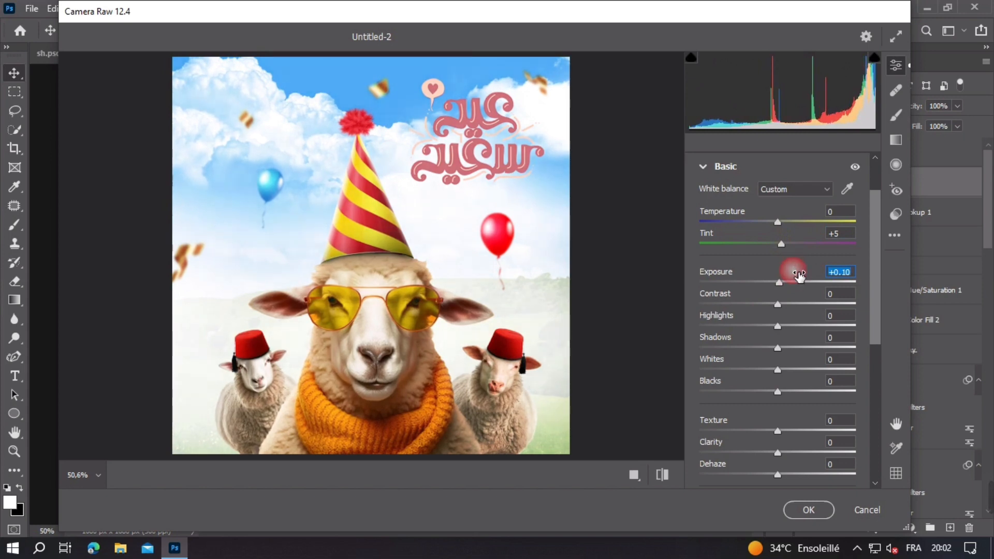
Step: Lower the Camera Raw Blacks to -5
left_click(802, 381)
type("-")
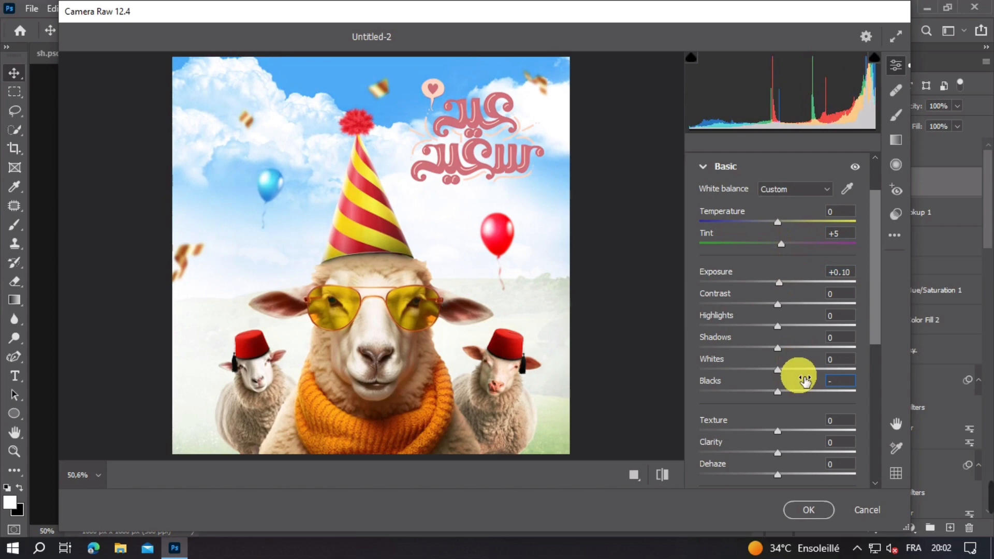
type("5")
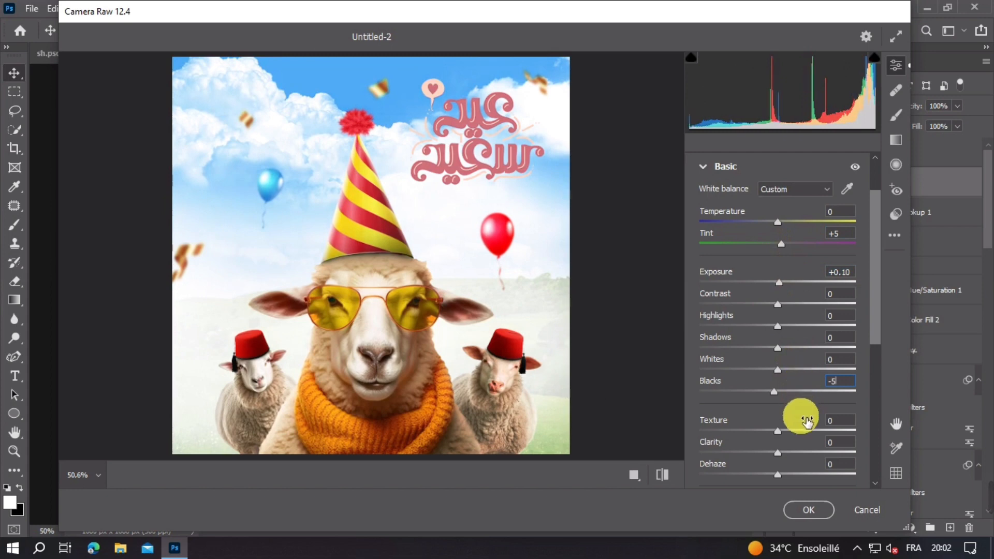
Step: Set the Camera Raw Texture to +10 and Clarity to -20
left_click(807, 420)
type("10")
left_click(812, 444)
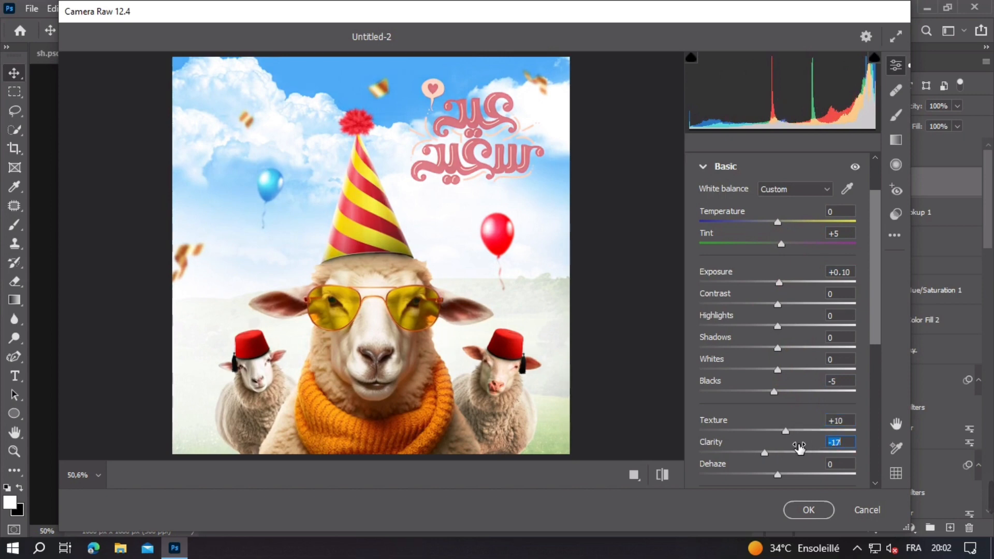
type("-")
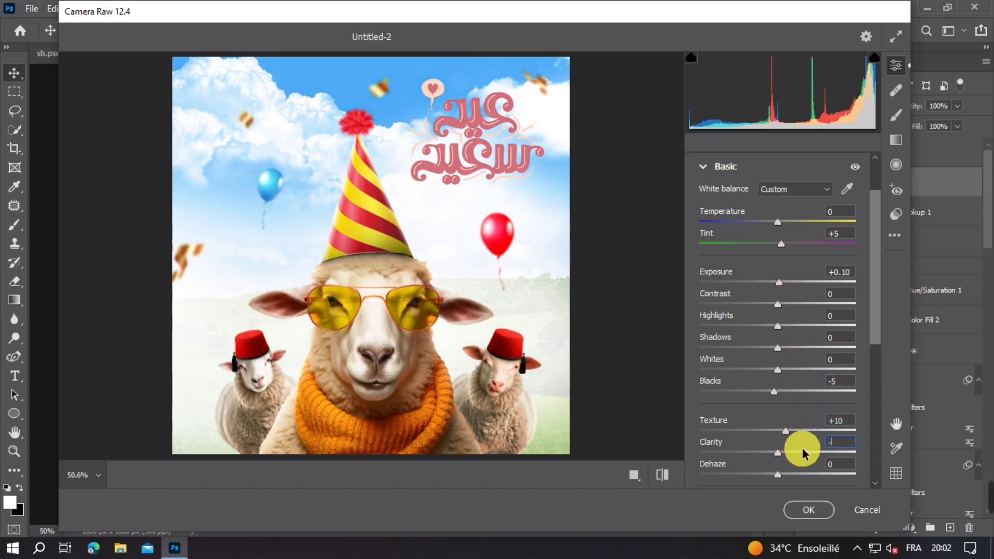
type("20")
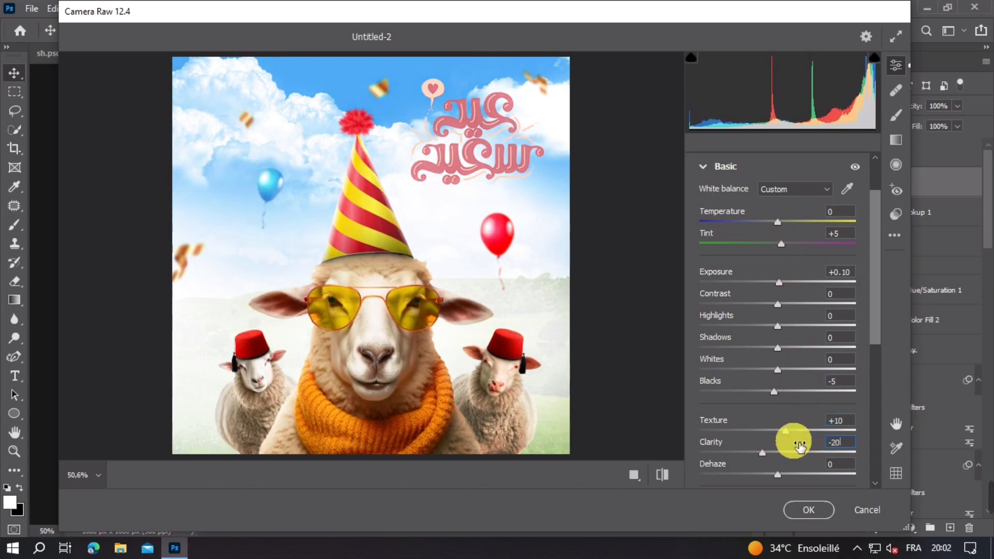
Step: Set the Camera Raw Effects Vignetting to -6 and apply the filter to the stamped layer
scroll(788, 421, "down", 6)
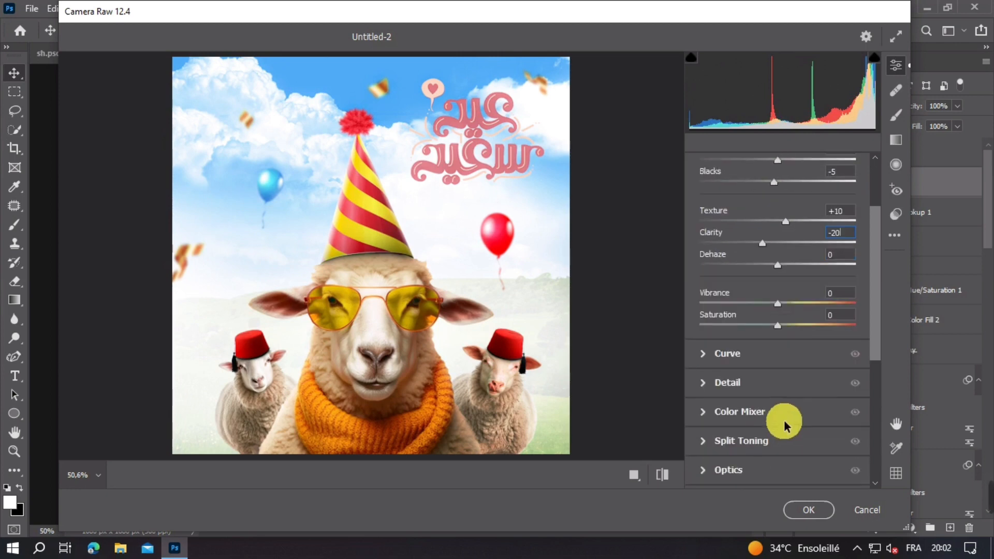
left_click(709, 444)
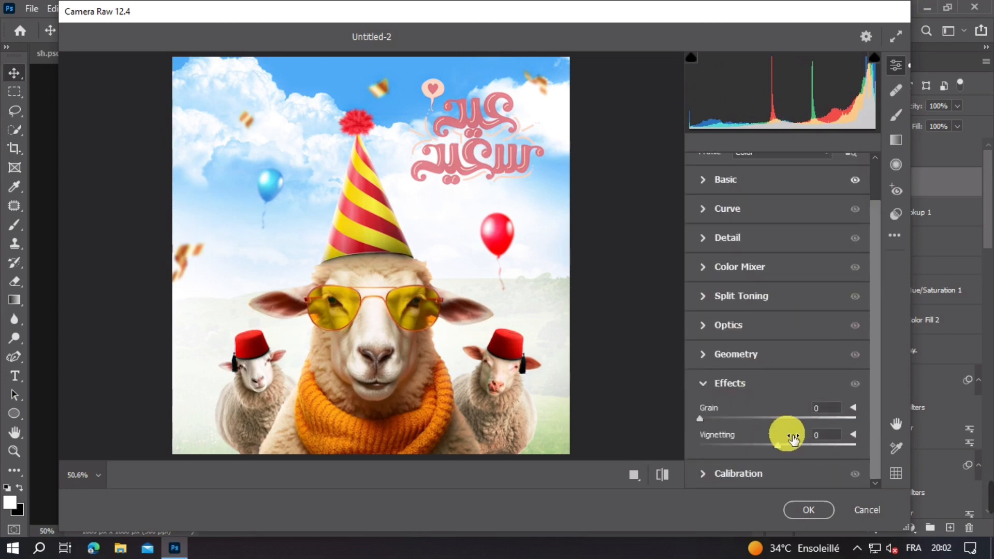
left_click(792, 436)
type("-6")
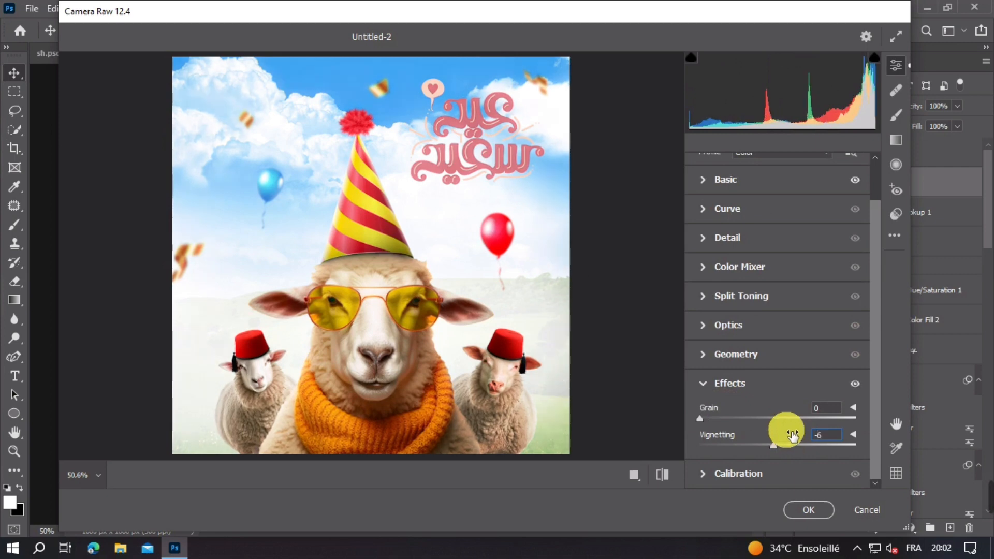
left_click(809, 510)
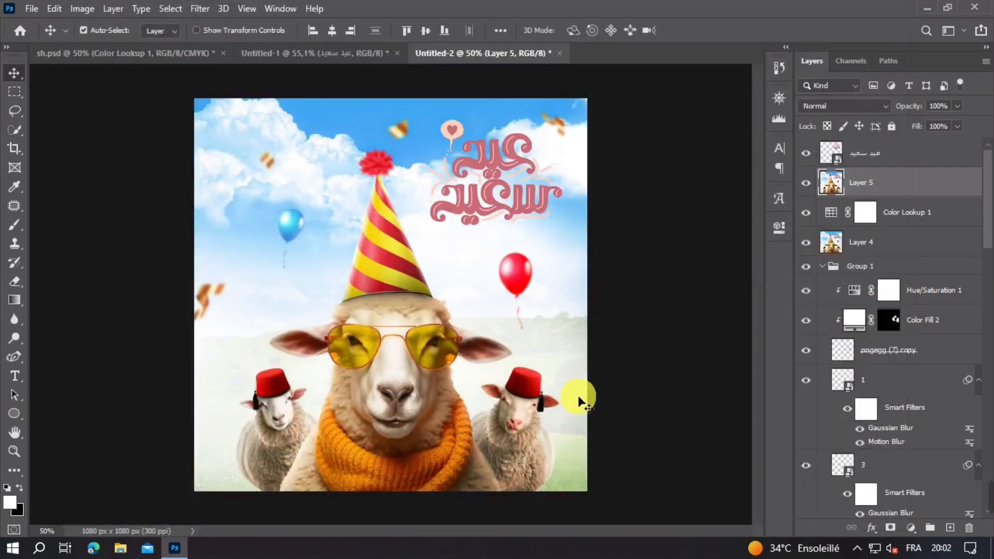
Step: Examine the finished composite at several zoom levels and compare it with the Camera Raw graded Layer 5 hidden and shown
key("ctrl+plus")
key("ctrl+plus")
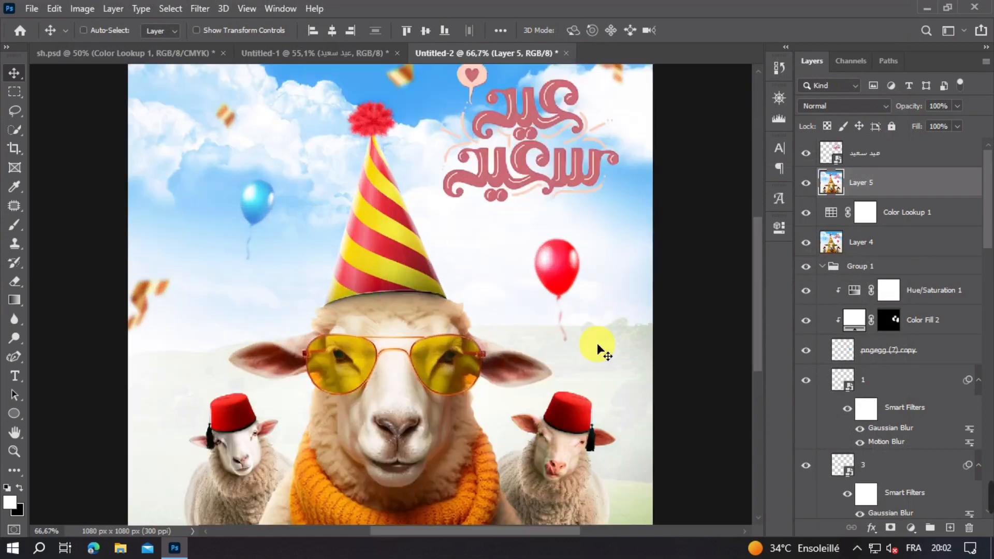
key("ctrl+minus")
key("ctrl+minus")
key("ctrl+minus")
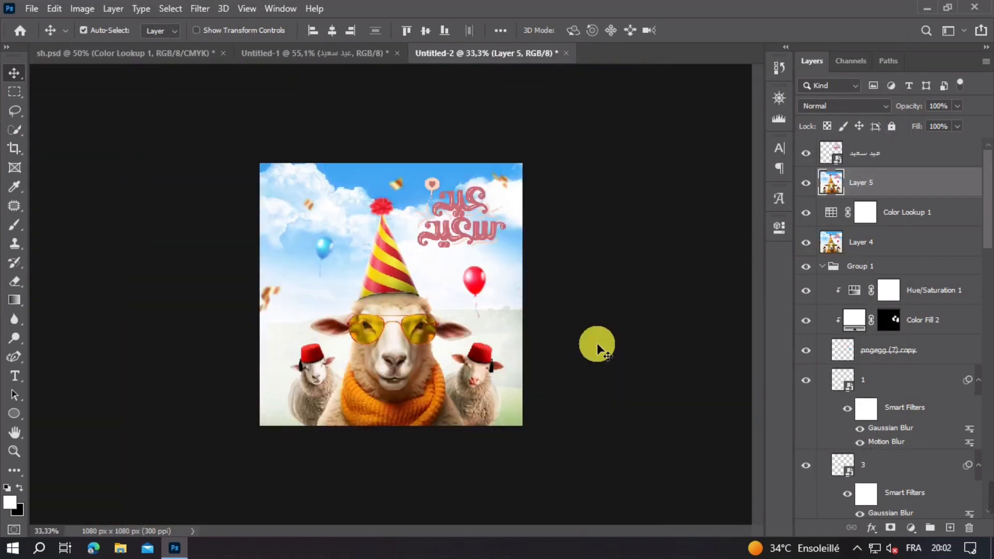
left_click(806, 183)
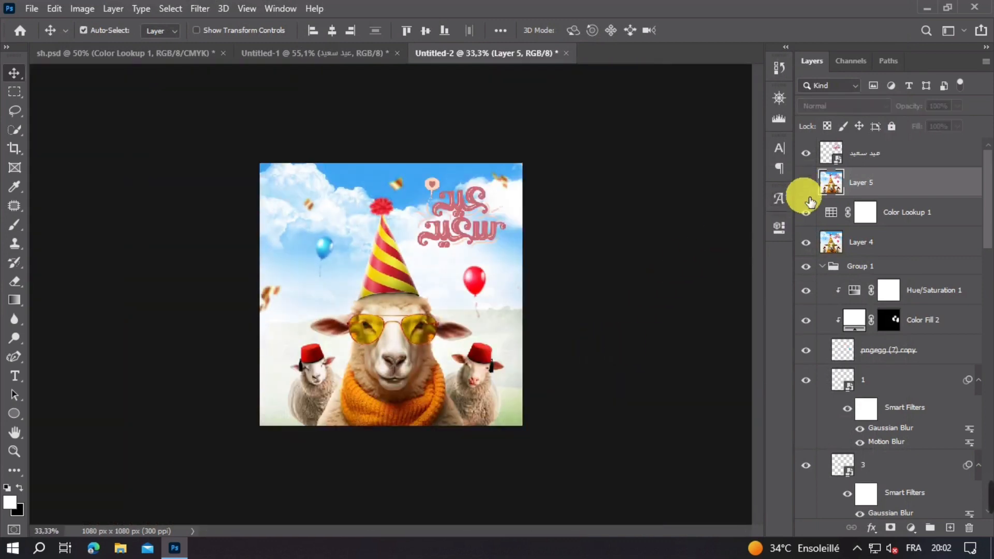
left_click(807, 212)
left_click(807, 212)
left_click(806, 184)
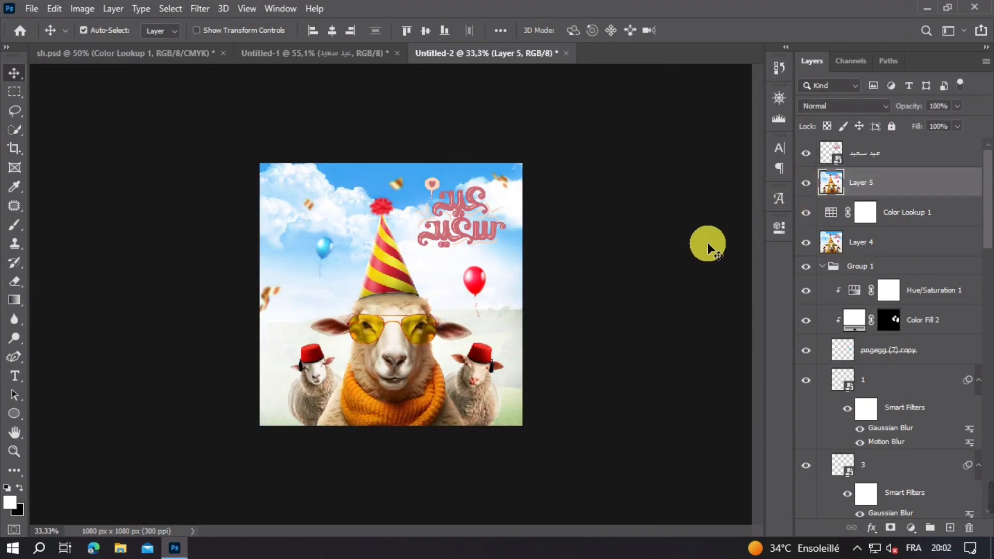
key("ctrl+plus")
key("ctrl+plus")
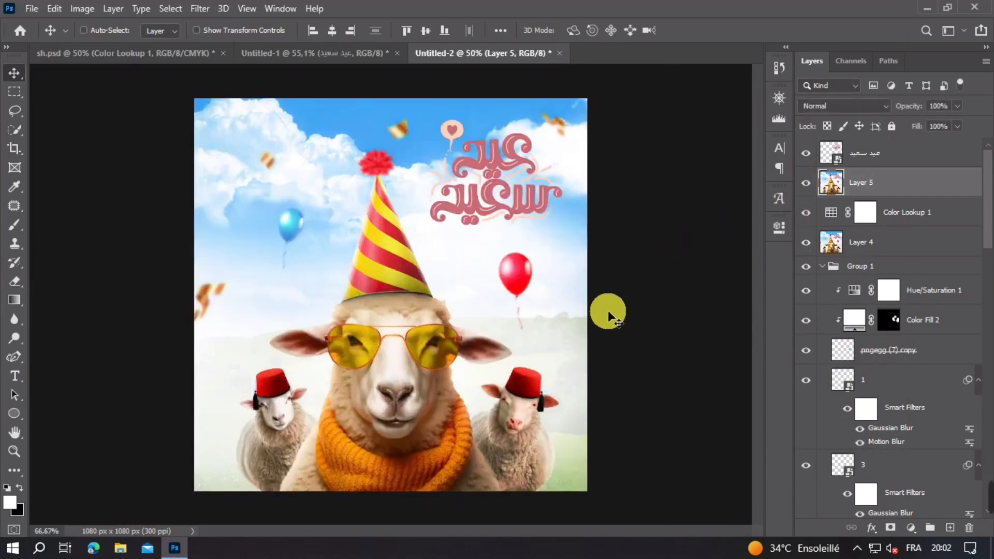
key("ctrl+minus")
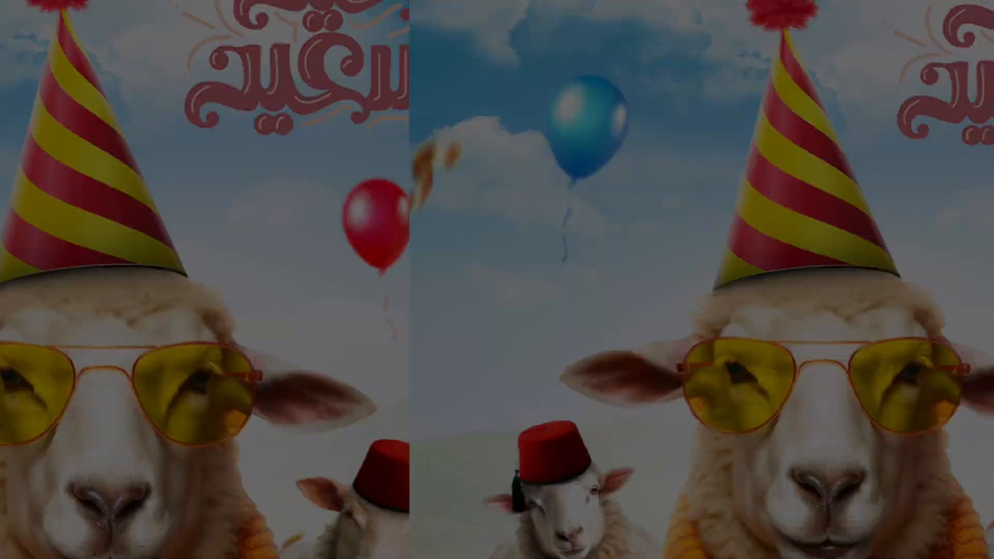